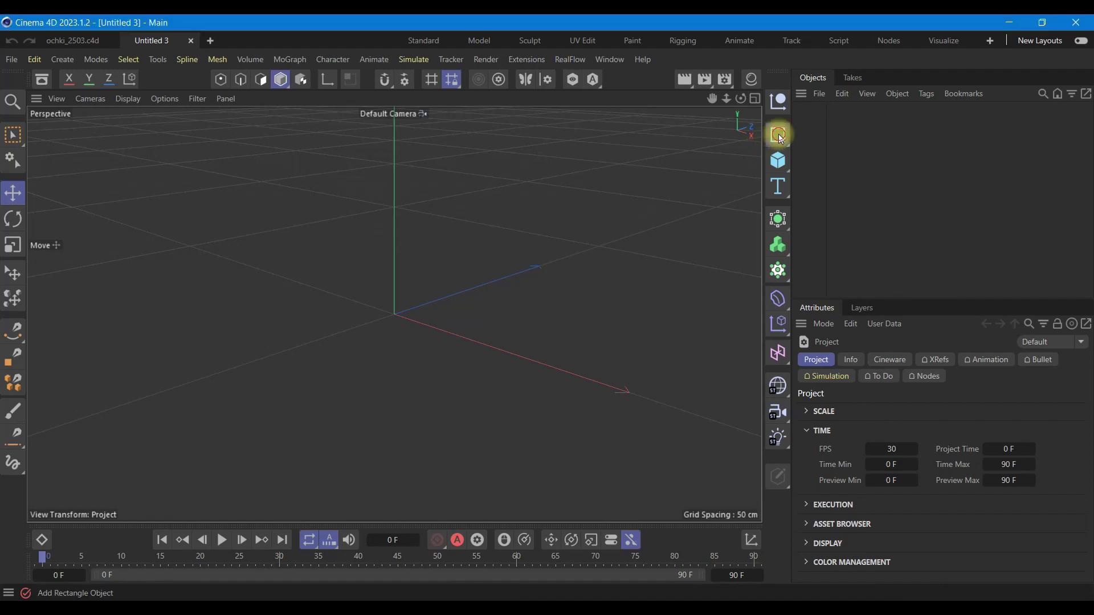
- Create a Circle spline with a 50 cm radius and make it editable
{"action": "left_click", "coordinate": [937, 158]}
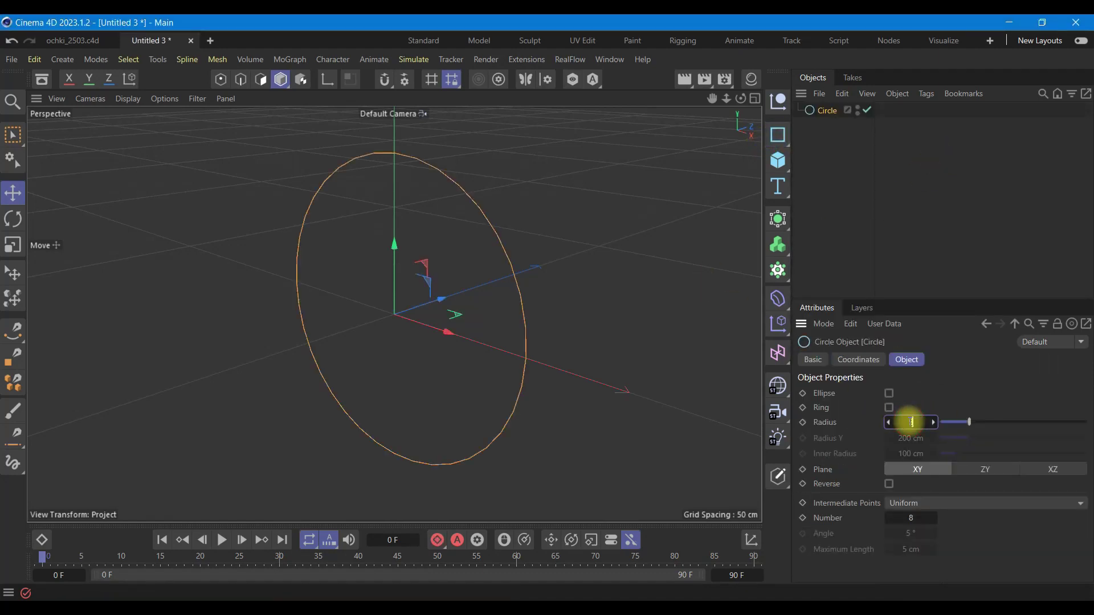
{"action": "type", "text": "50"}
{"action": "key", "text": "Return"}
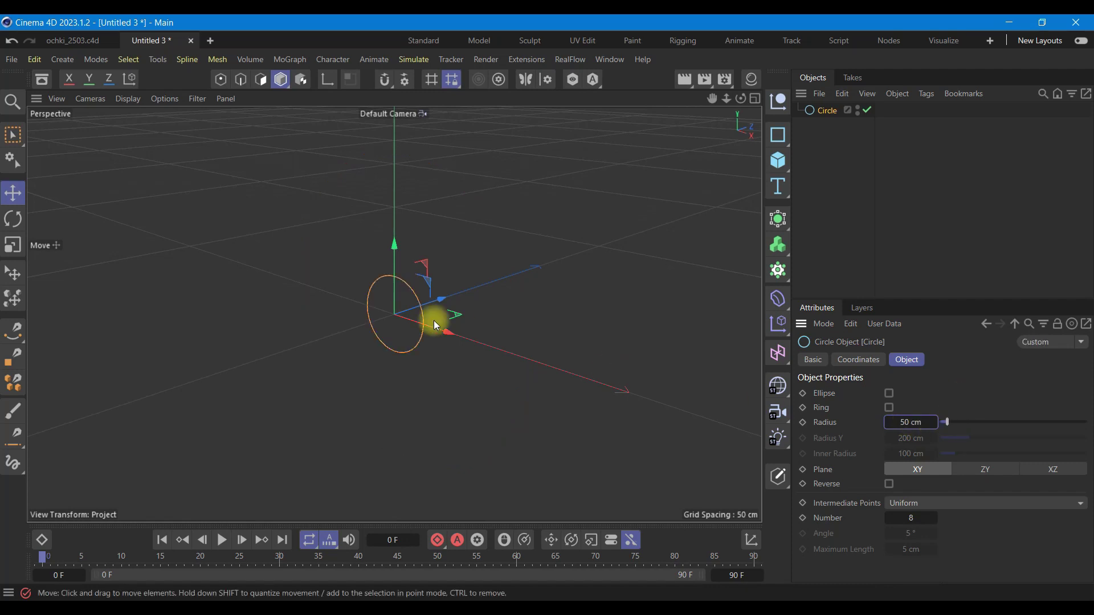
{"action": "scroll", "coordinate": [399, 323], "scroll_direction": "up", "scroll_amount": 2}
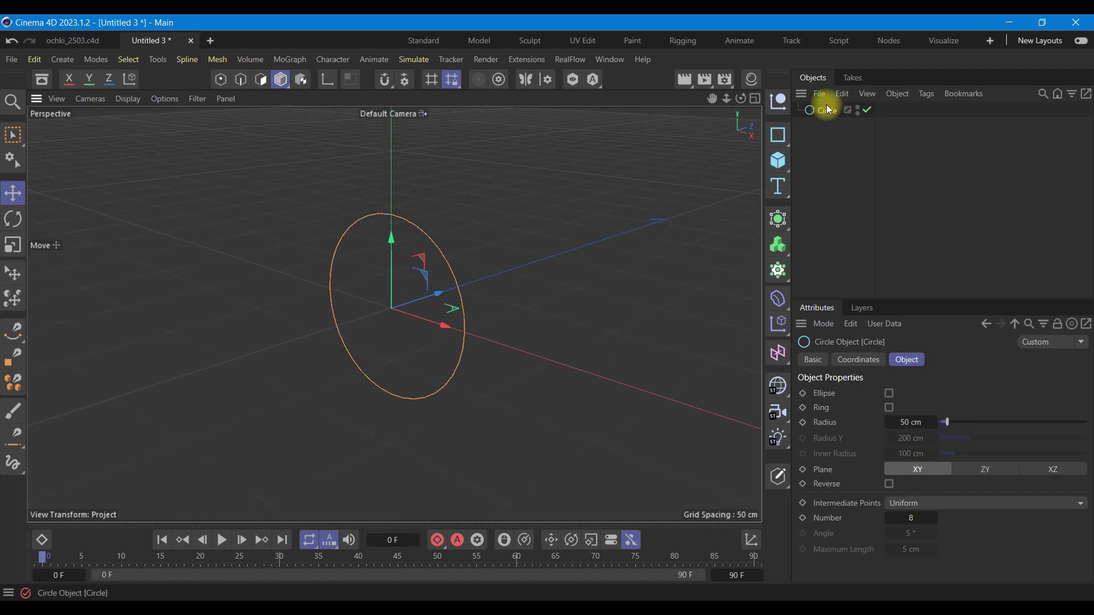
{"action": "left_click", "coordinate": [775, 490]}
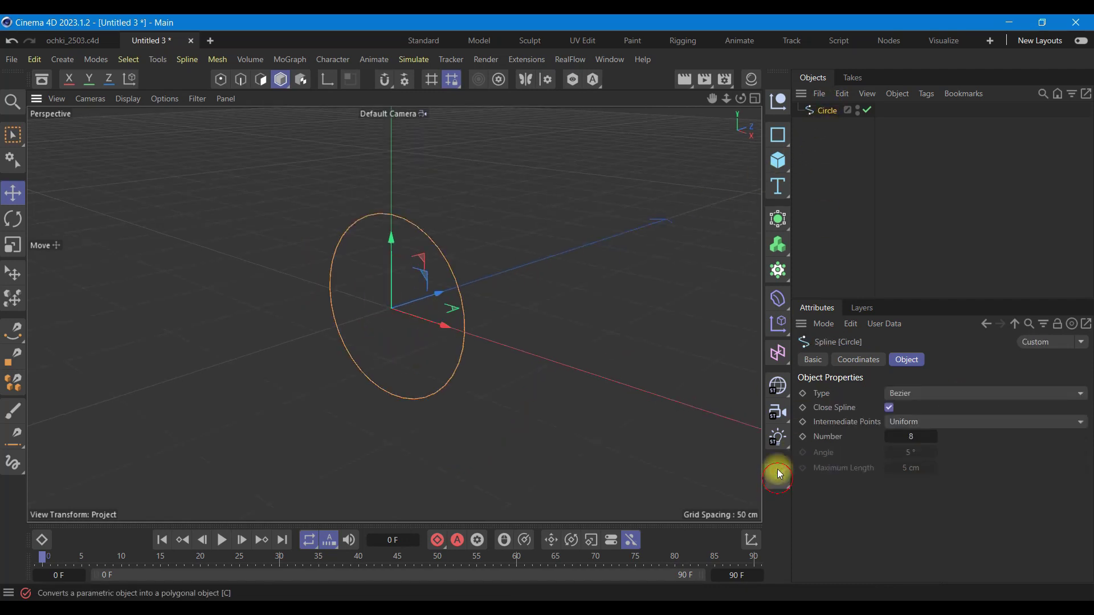
- Duplicate the circle as Circle.1 and disable the copy
{"action": "left_click_drag", "start_coordinate": [828, 114], "coordinate": [829, 130], "text": "ctrl"}
{"action": "left_click", "coordinate": [826, 112]}
{"action": "left_click", "coordinate": [873, 124]}
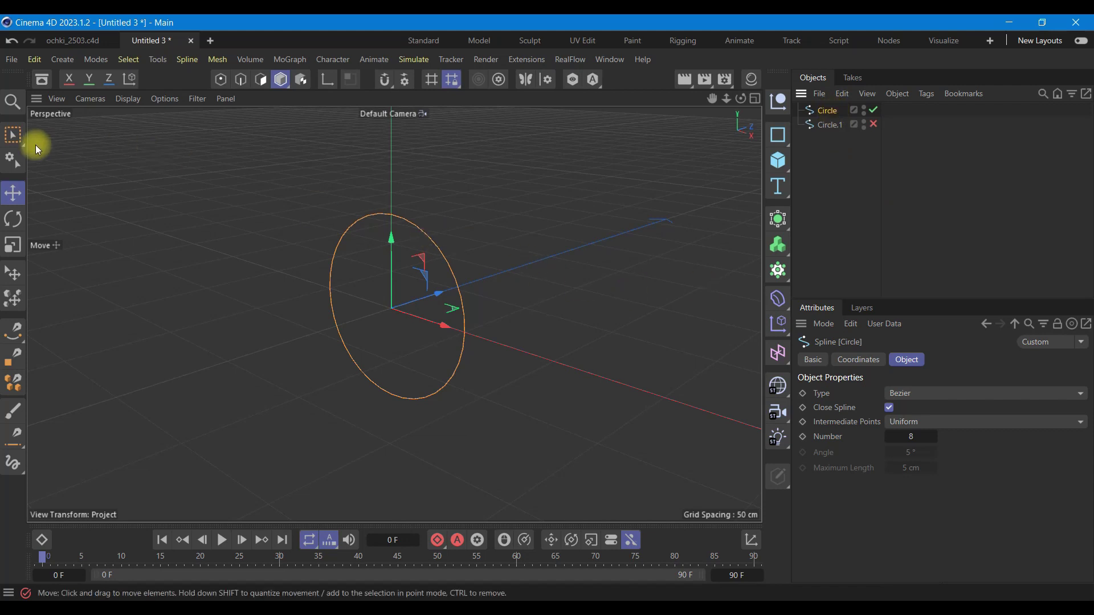
- Select all four points of the Circle spline in Points mode, viewed head-on
{"action": "left_click", "coordinate": [221, 82]}
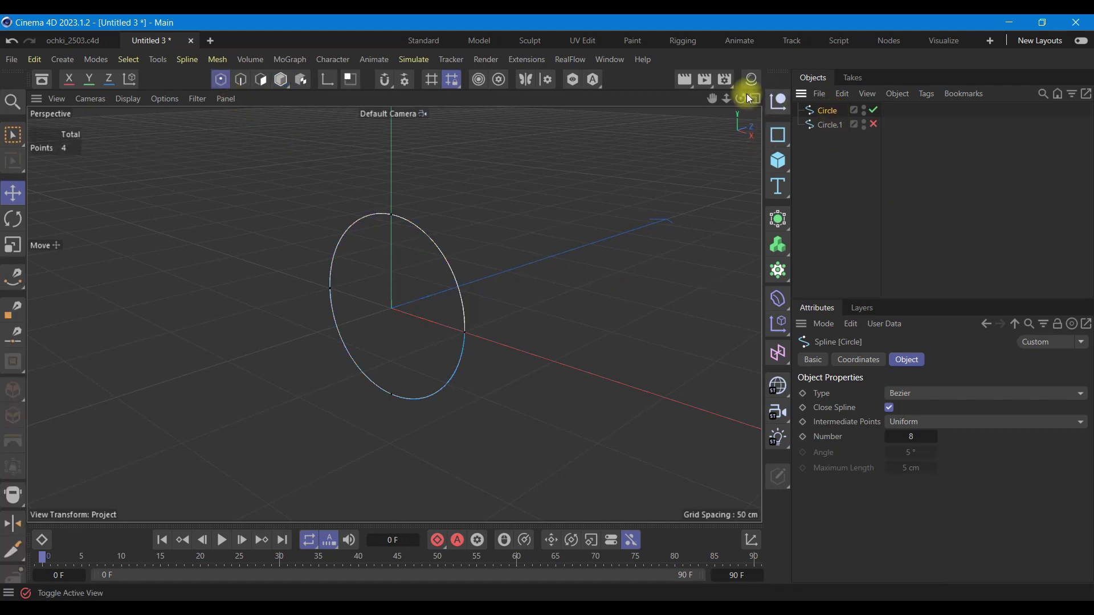
{"action": "left_click_drag", "start_coordinate": [741, 94], "coordinate": [601, 298]}
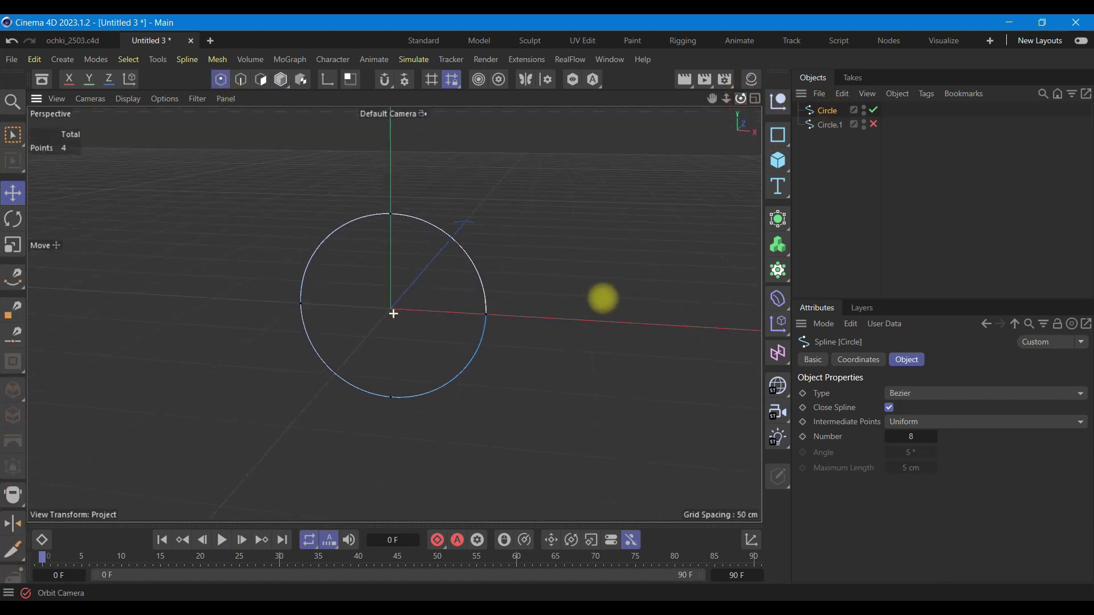
{"action": "left_click", "coordinate": [5, 134]}
{"action": "left_click_drag", "start_coordinate": [258, 155], "coordinate": [535, 456]}
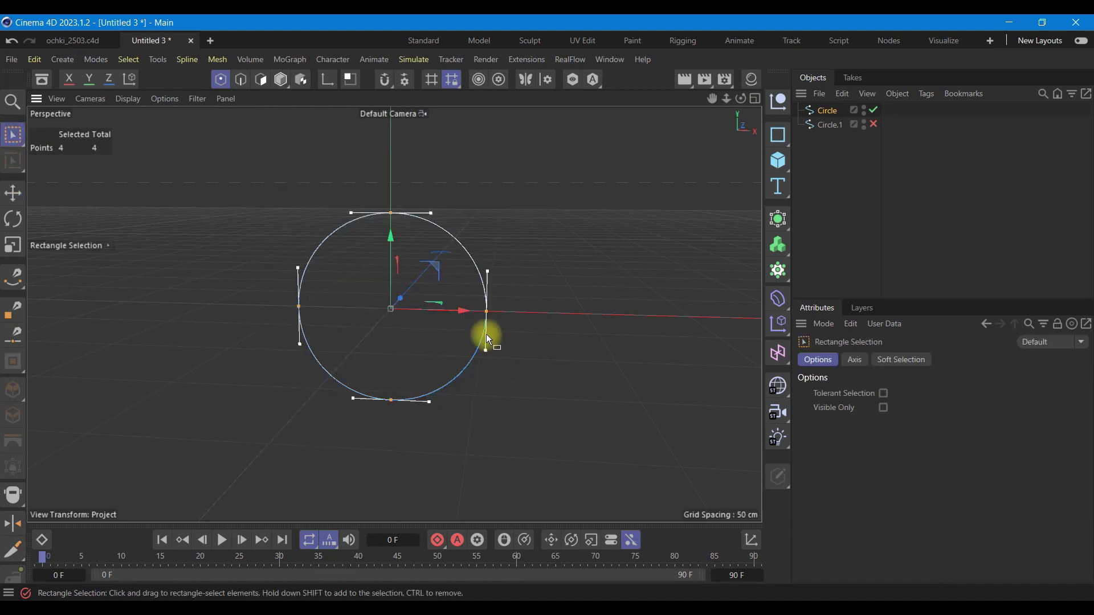
- Add a 10 cm outline to the circle spline, then deselect its points
{"action": "right_click", "coordinate": [485, 311]}
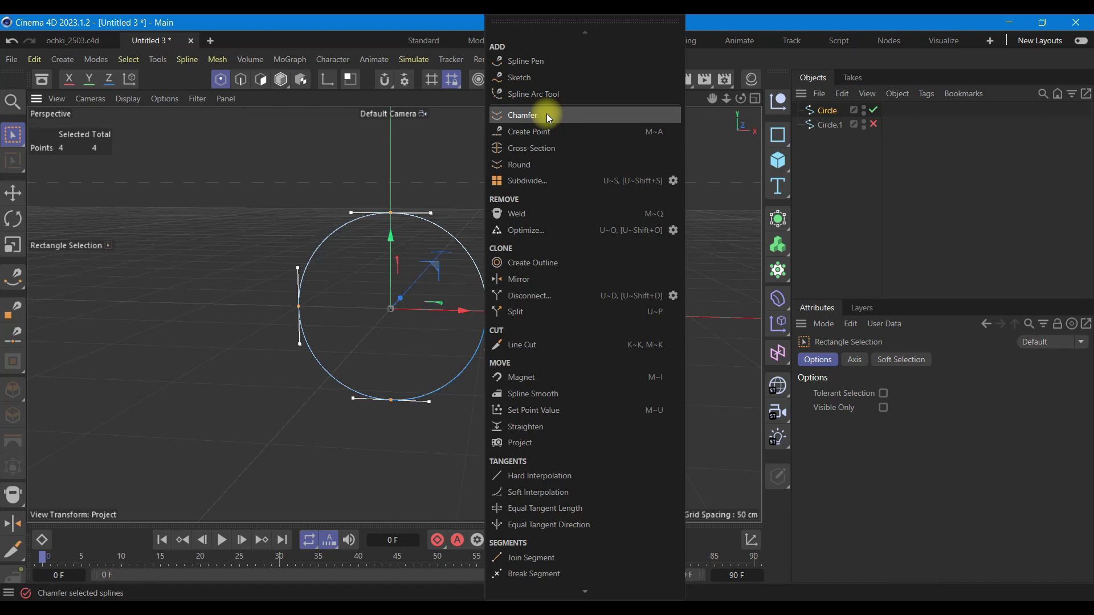
{"action": "left_click", "coordinate": [546, 263]}
{"action": "left_click", "coordinate": [849, 389]}
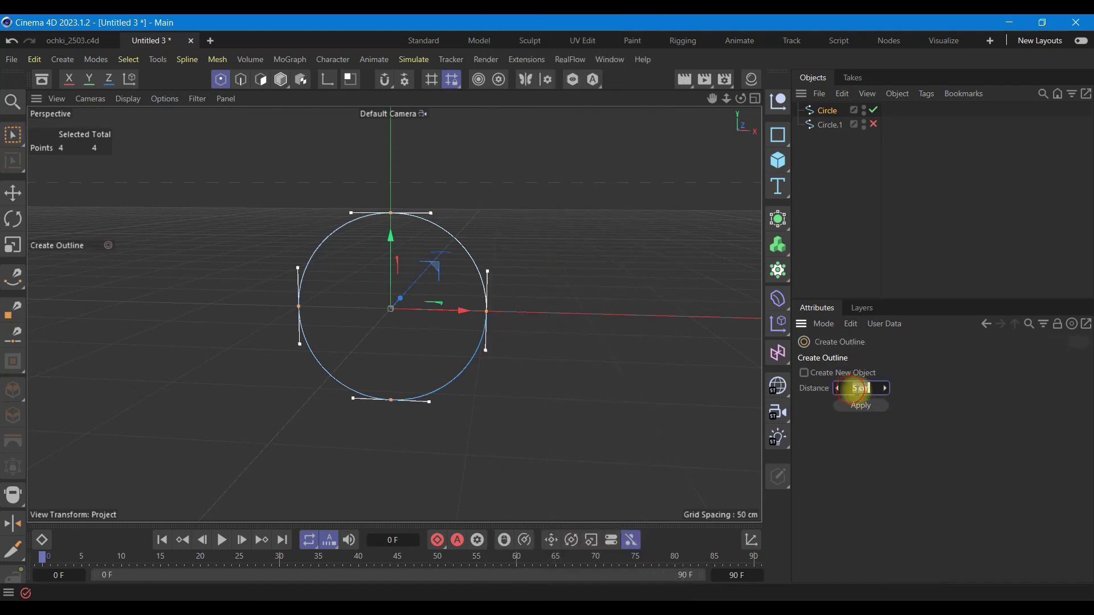
{"action": "type", "text": "10"}
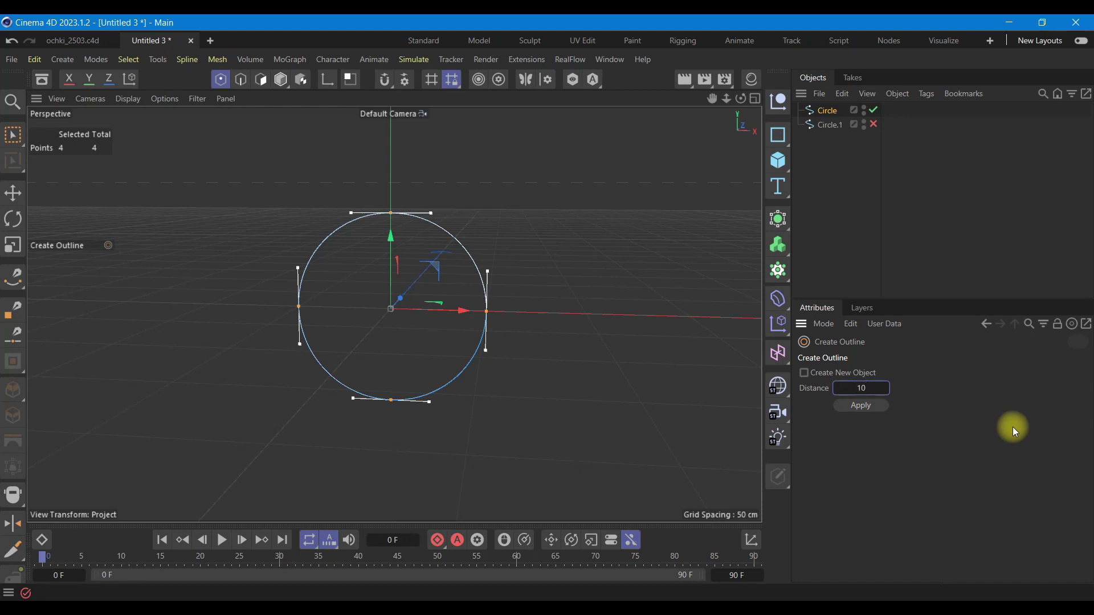
{"action": "left_click", "coordinate": [874, 407]}
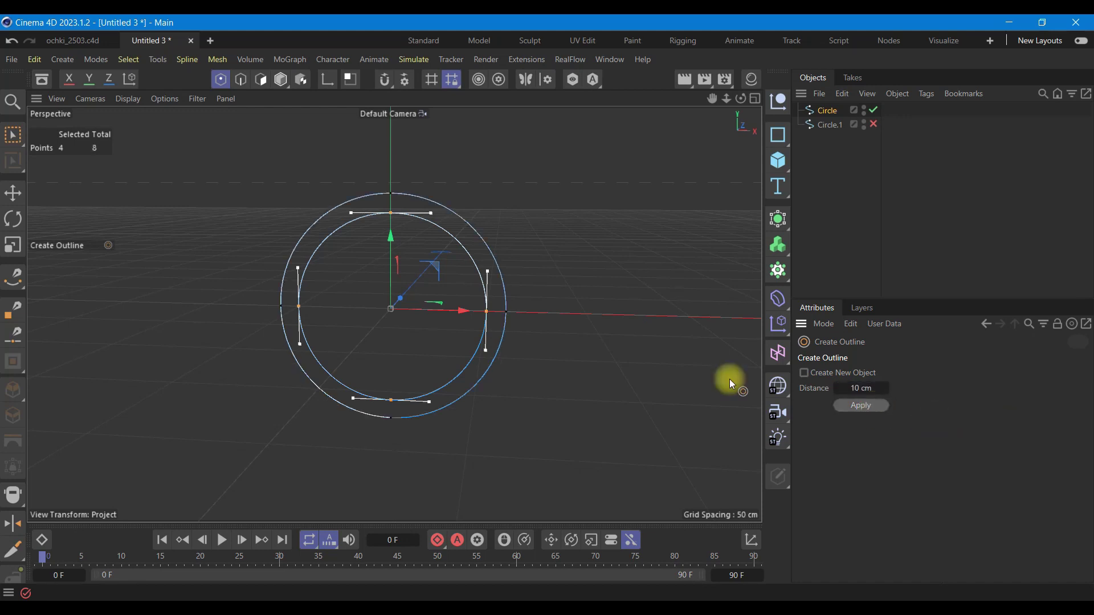
{"action": "left_click", "coordinate": [13, 194]}
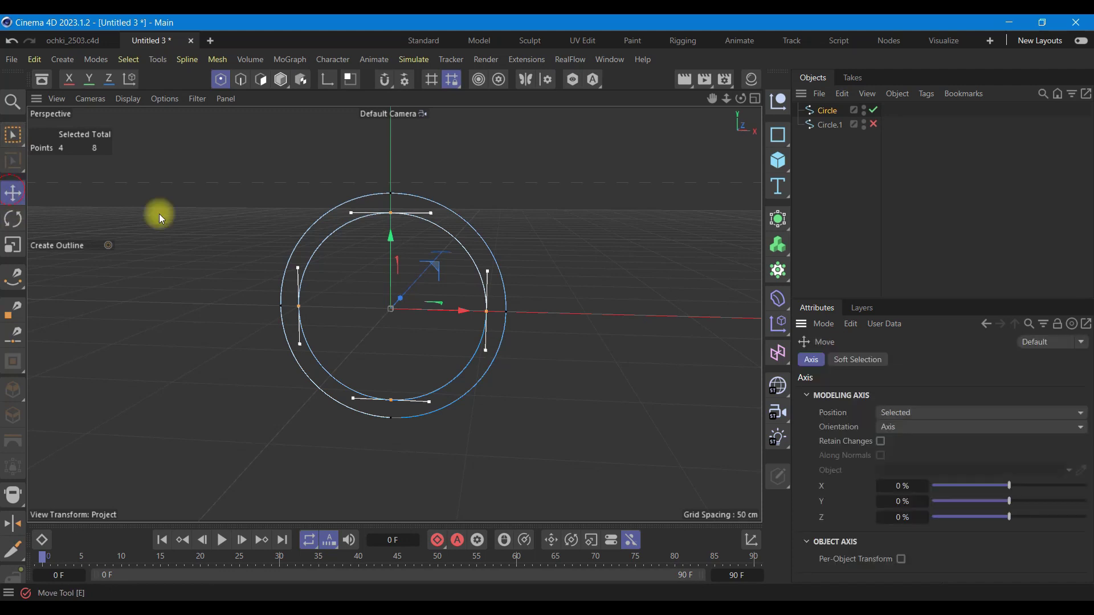
{"action": "left_click", "coordinate": [598, 227]}
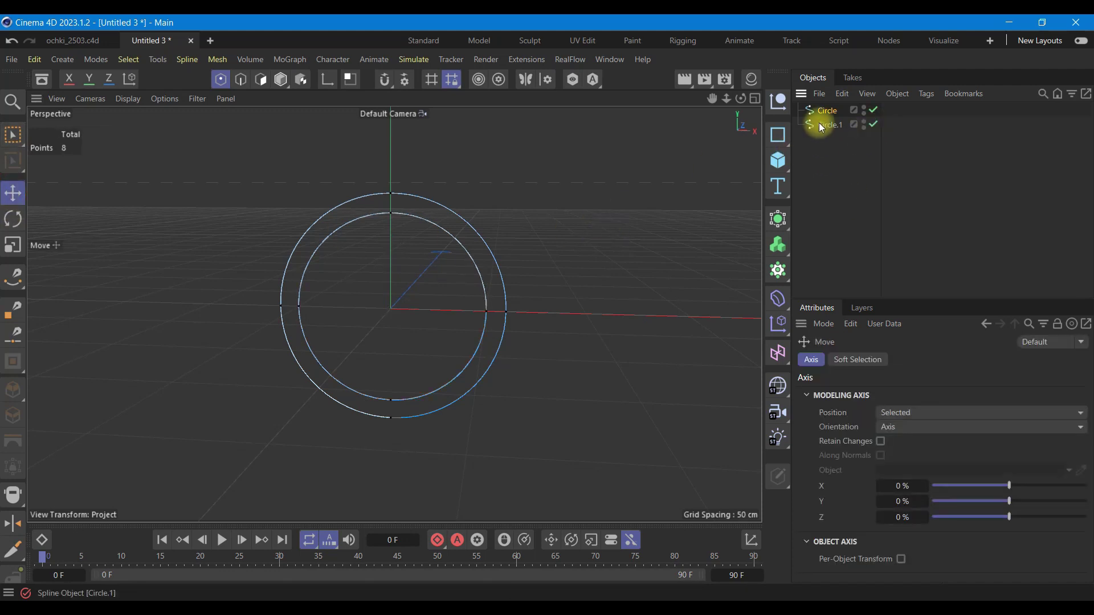
- Add a Null and an Extrude object, and duplicate the Extrude as Extrude.1
{"action": "left_click", "coordinate": [778, 103]}
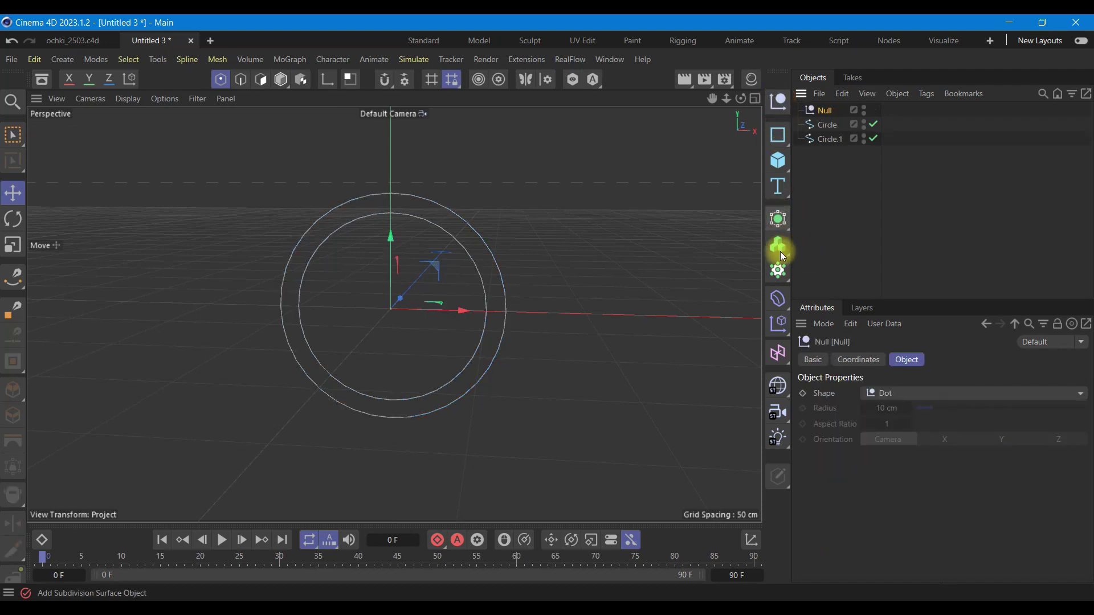
{"action": "left_click", "coordinate": [784, 251]}
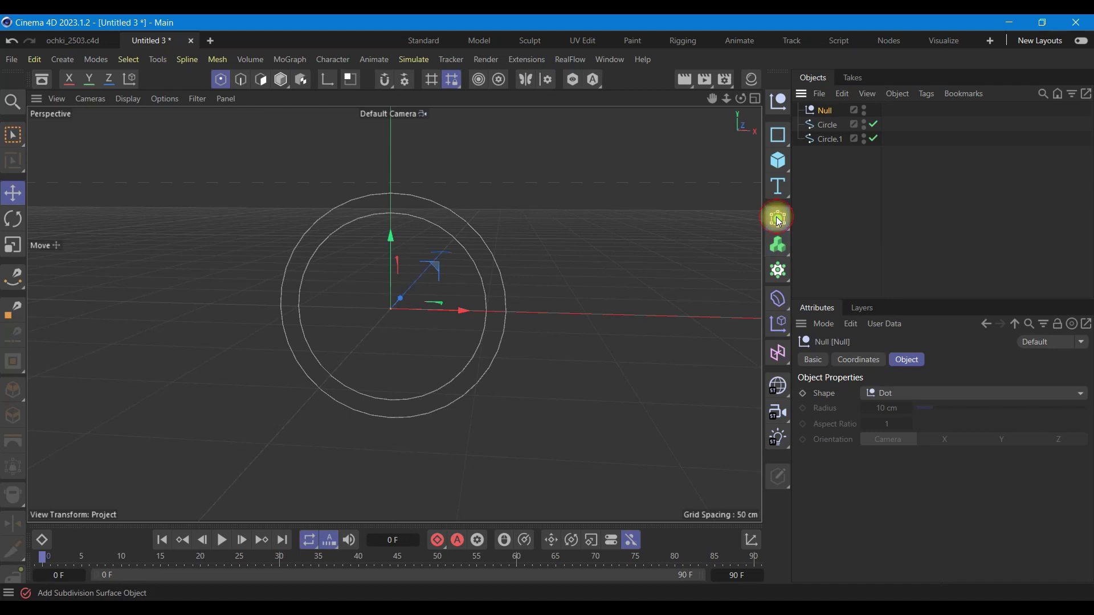
{"action": "left_click", "coordinate": [778, 221]}
{"action": "left_click", "coordinate": [855, 275]}
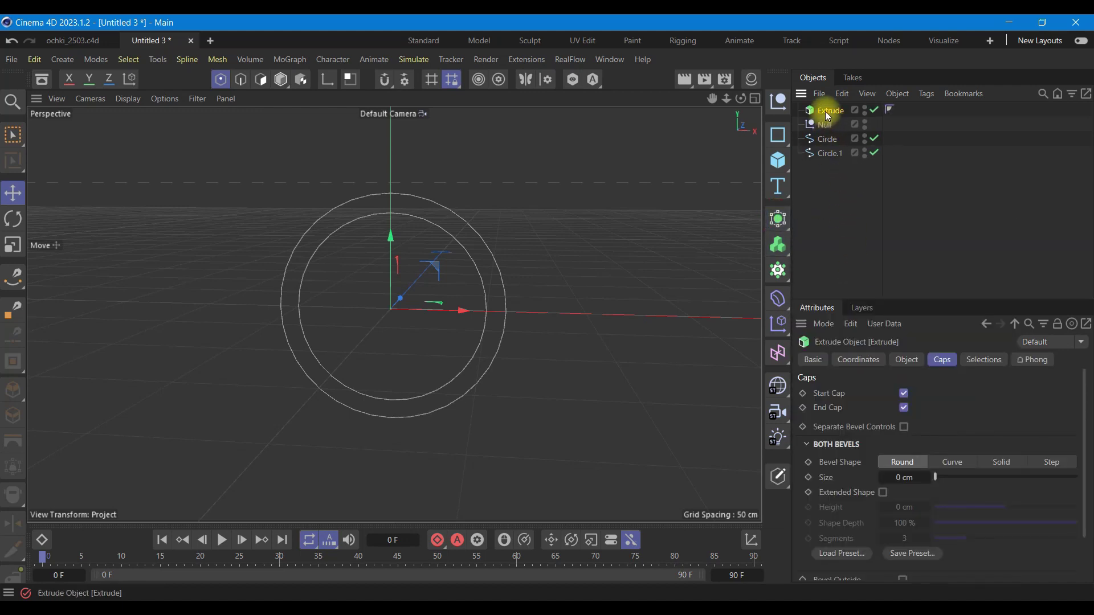
{"action": "key", "text": "ctrl+c"}
{"action": "key", "text": "ctrl+v"}
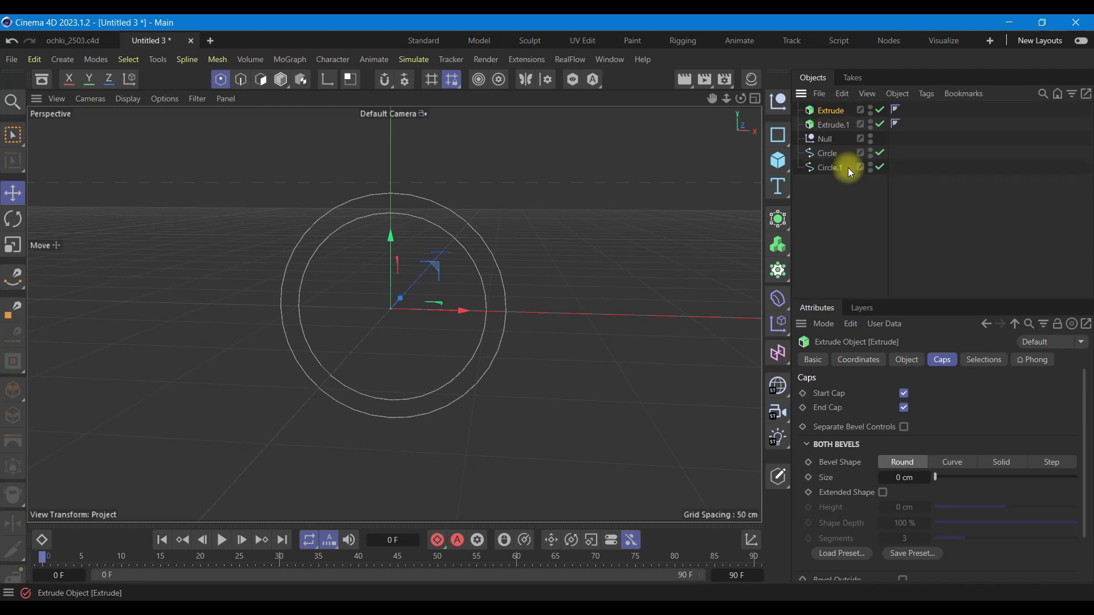
- Give Extrude a cap bevel size of 2 and a 15 cm offset
{"action": "double_click", "coordinate": [904, 478]}
{"action": "type", "text": "2"}
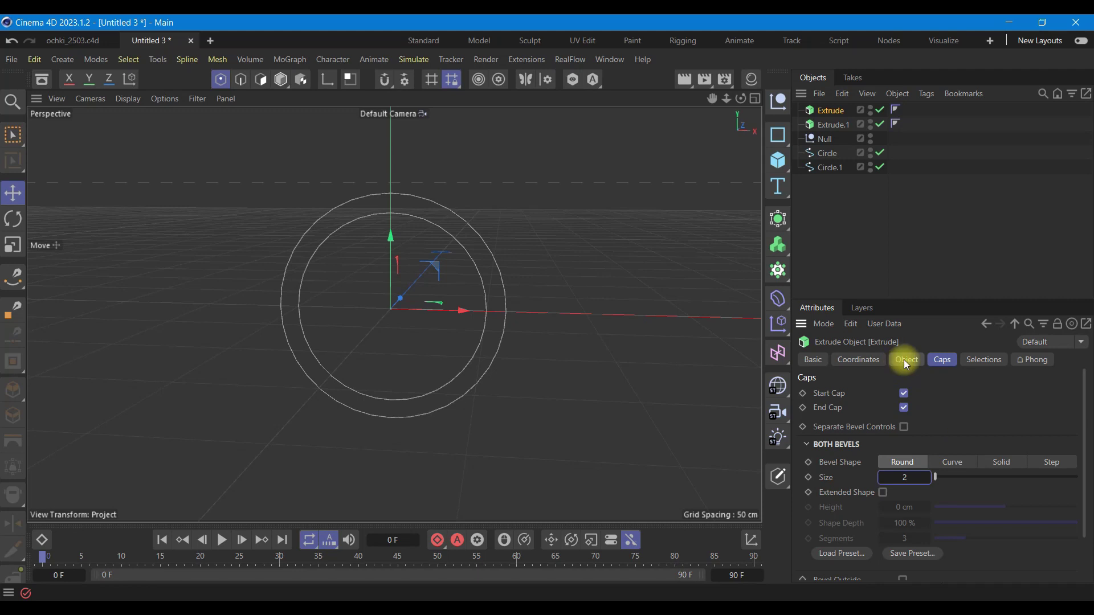
{"action": "left_click", "coordinate": [906, 365]}
{"action": "double_click", "coordinate": [909, 408]}
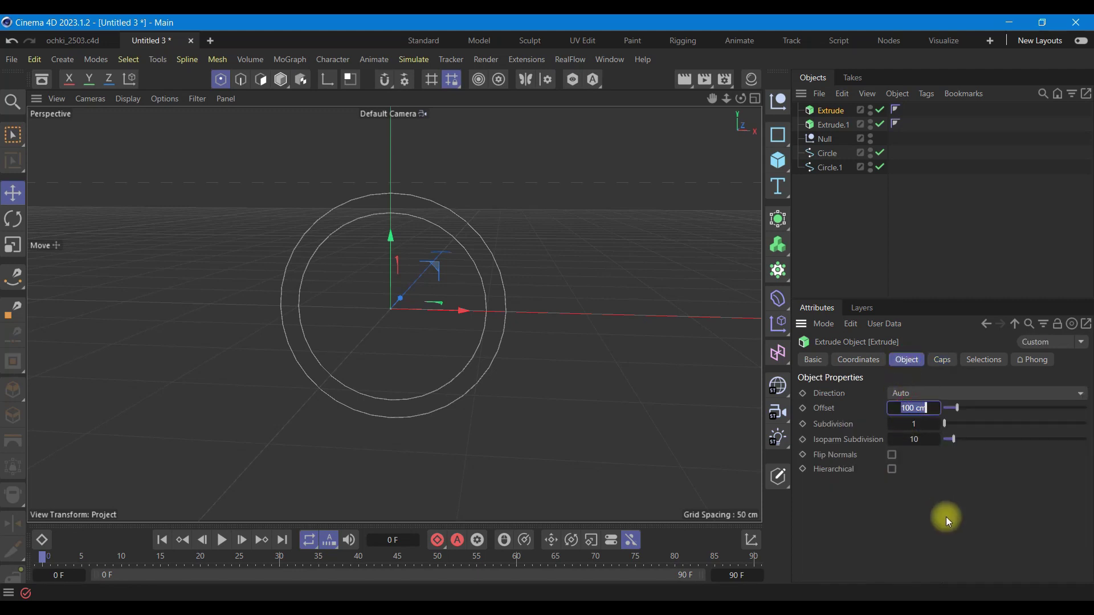
{"action": "type", "text": "15"}
{"action": "left_click", "coordinate": [946, 517]}
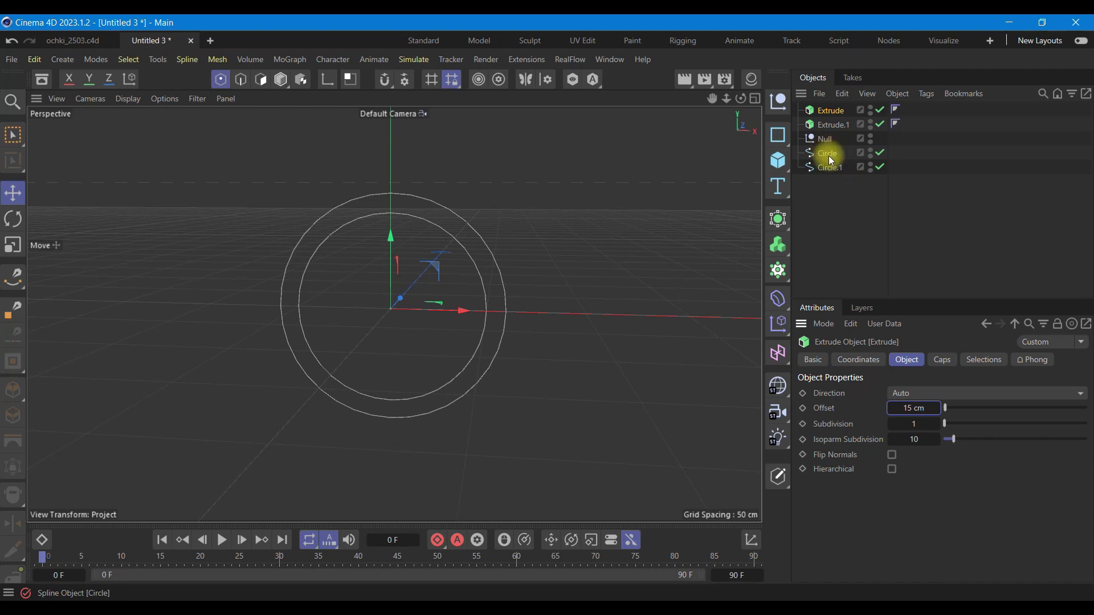
- Put Circle inside Extrude and give it 20 uniform intermediate points
{"action": "left_click_drag", "start_coordinate": [831, 160], "coordinate": [827, 114]}
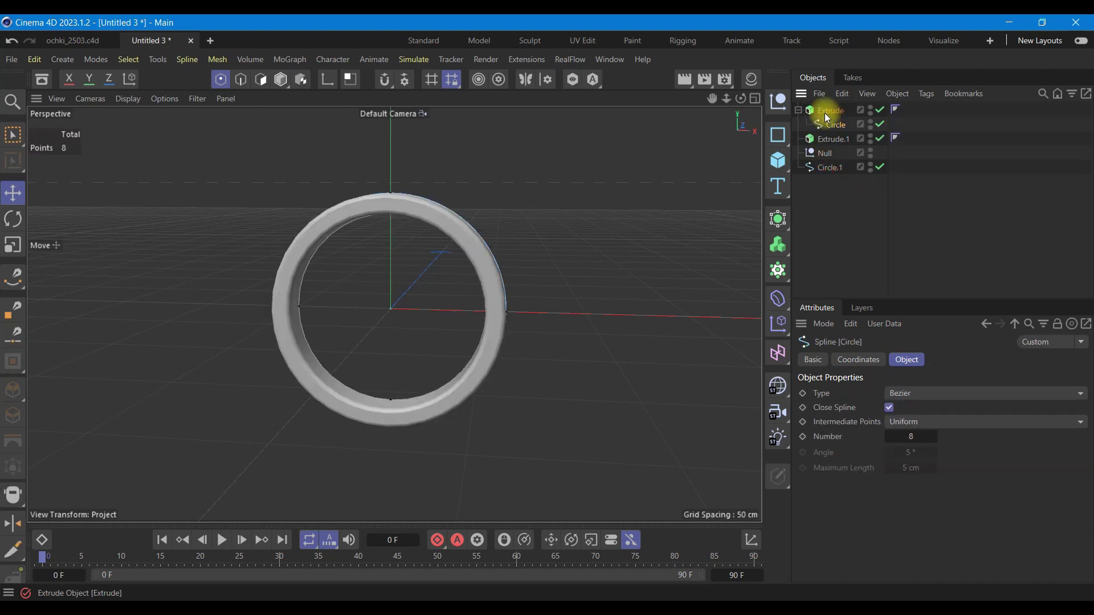
{"action": "left_click", "coordinate": [923, 421]}
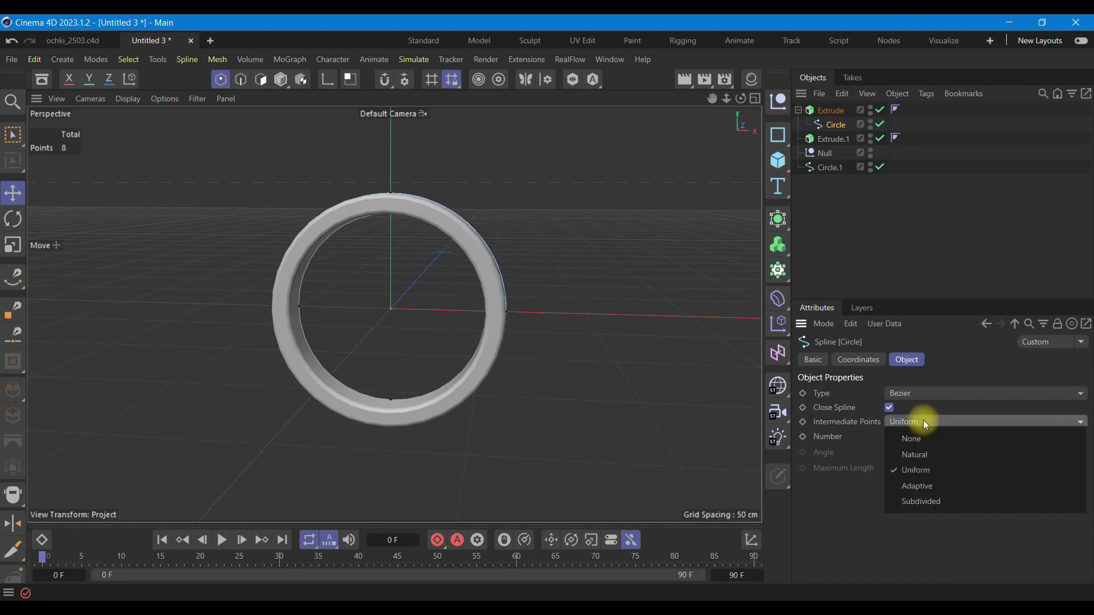
{"action": "left_click", "coordinate": [923, 422]}
{"action": "double_click", "coordinate": [911, 437]}
{"action": "type", "text": "20"}
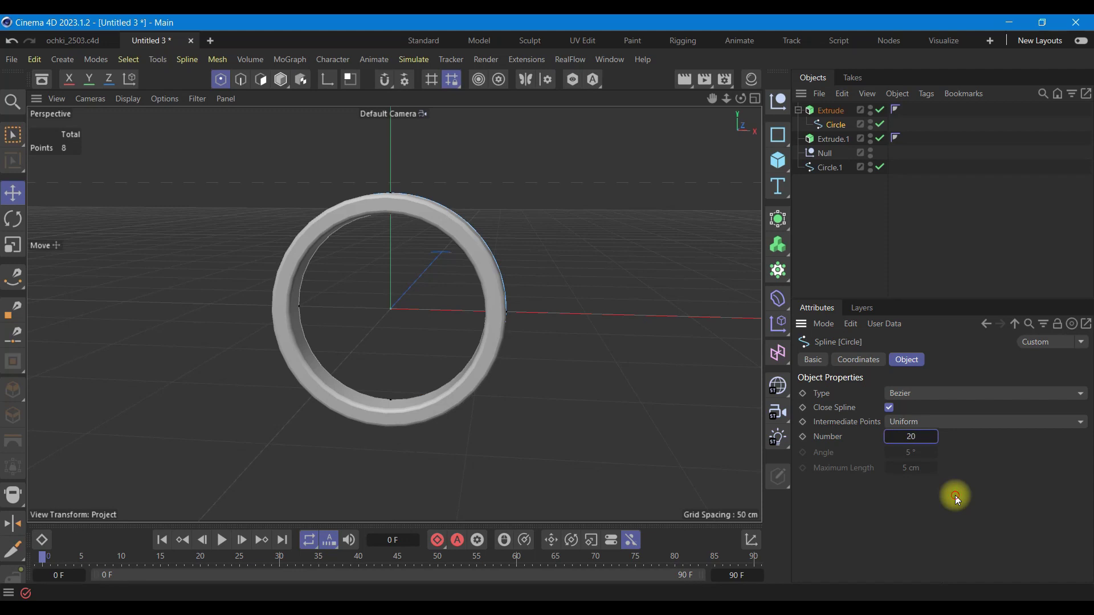
{"action": "left_click", "coordinate": [828, 170]}
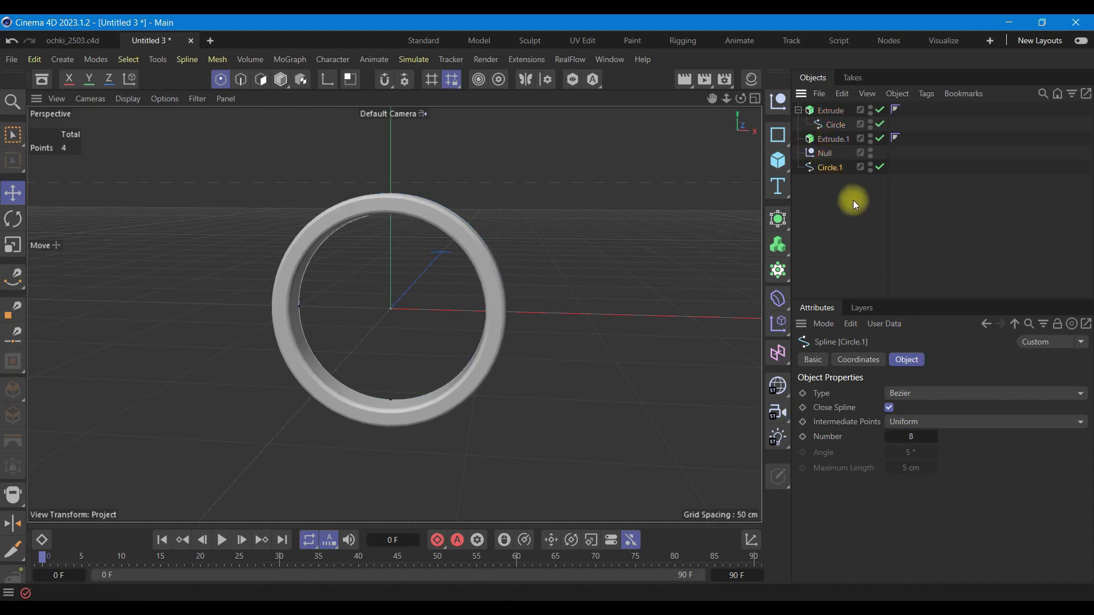
- Set Extrude.1's offset to -1 cm and put Circle.1 inside it
{"action": "left_click", "coordinate": [832, 138]}
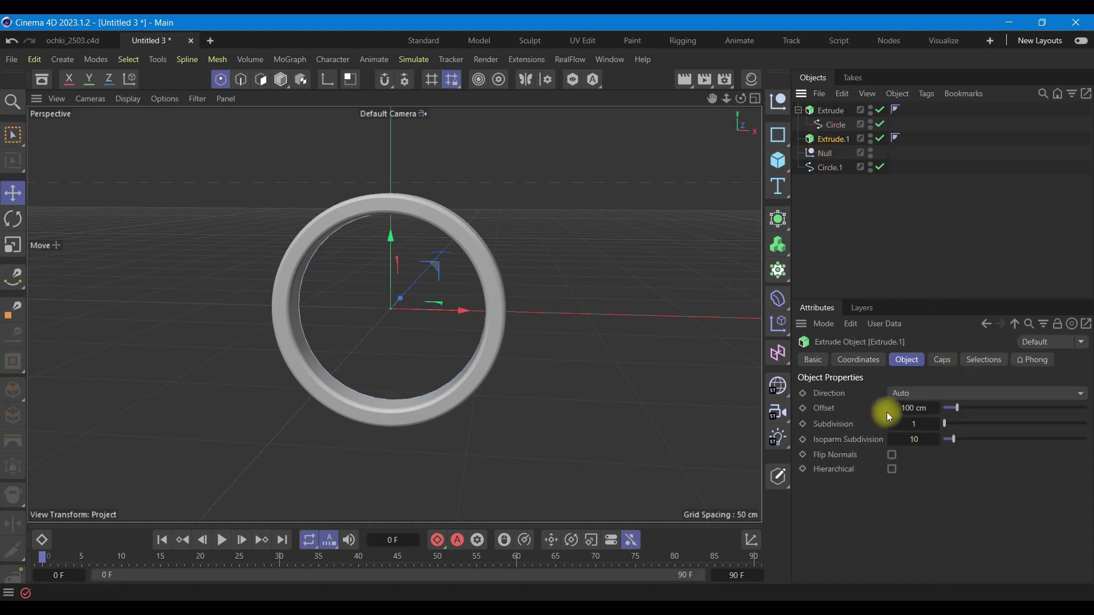
{"action": "double_click", "coordinate": [905, 408]}
{"action": "type", "text": "-1"}
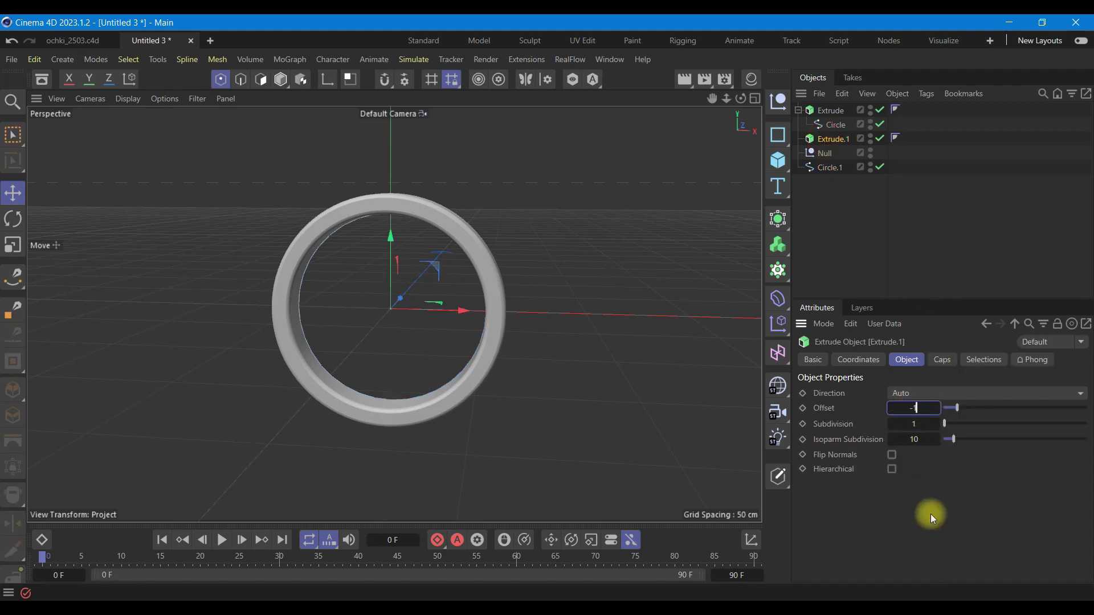
{"action": "left_click", "coordinate": [931, 514]}
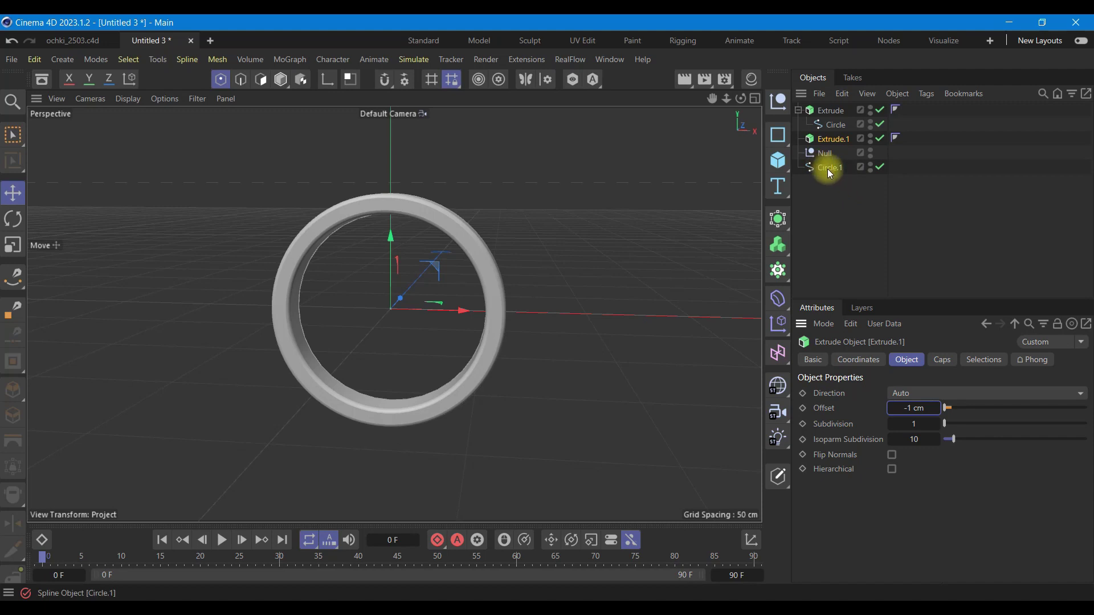
{"action": "left_click_drag", "start_coordinate": [840, 173], "coordinate": [830, 139]}
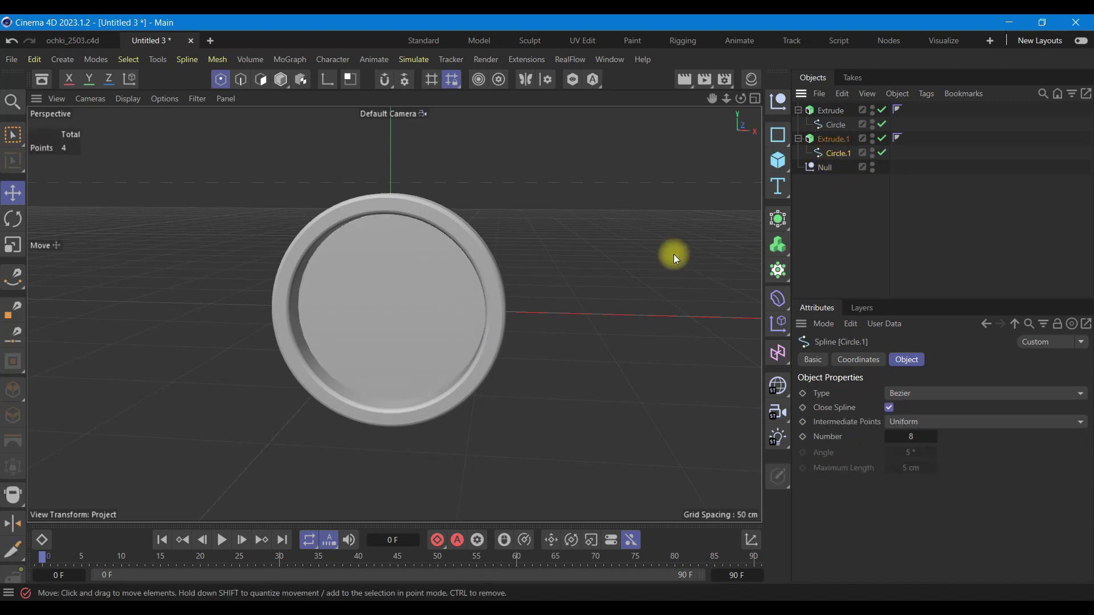
- Collapse the Extrude hierarchies and group Extrude and Extrude.1 under the Null
{"action": "left_click", "coordinate": [831, 139]}
{"action": "mouse_move", "coordinate": [743, 103]}
{"action": "left_mouse_down"}
{"action": "mouse_move", "coordinate": [483, 322]}
{"action": "mouse_move", "coordinate": [446, 302]}
{"action": "left_mouse_up"}
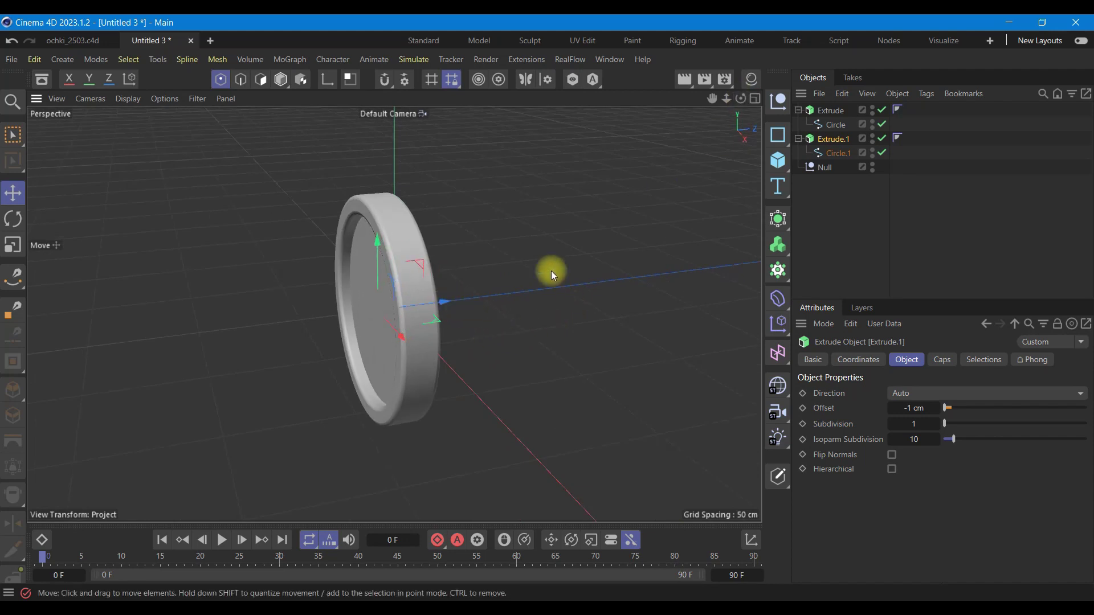
{"action": "mouse_move", "coordinate": [741, 98]}
{"action": "left_mouse_down"}
{"action": "mouse_move", "coordinate": [622, 295]}
{"action": "mouse_move", "coordinate": [591, 300]}
{"action": "left_mouse_up"}
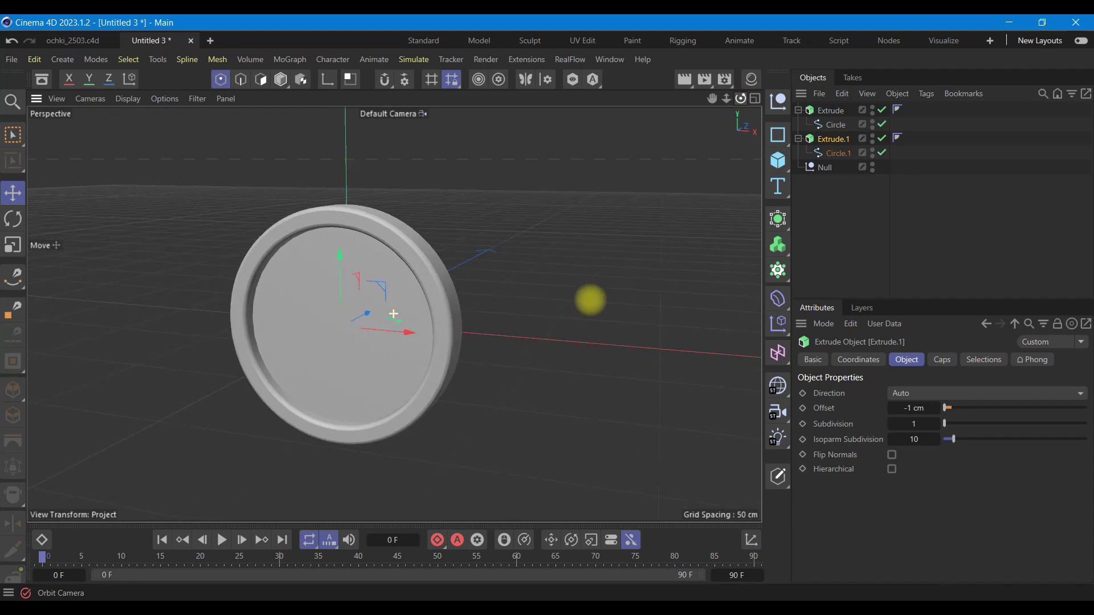
{"action": "left_click", "coordinate": [798, 139]}
{"action": "left_click", "coordinate": [798, 110]}
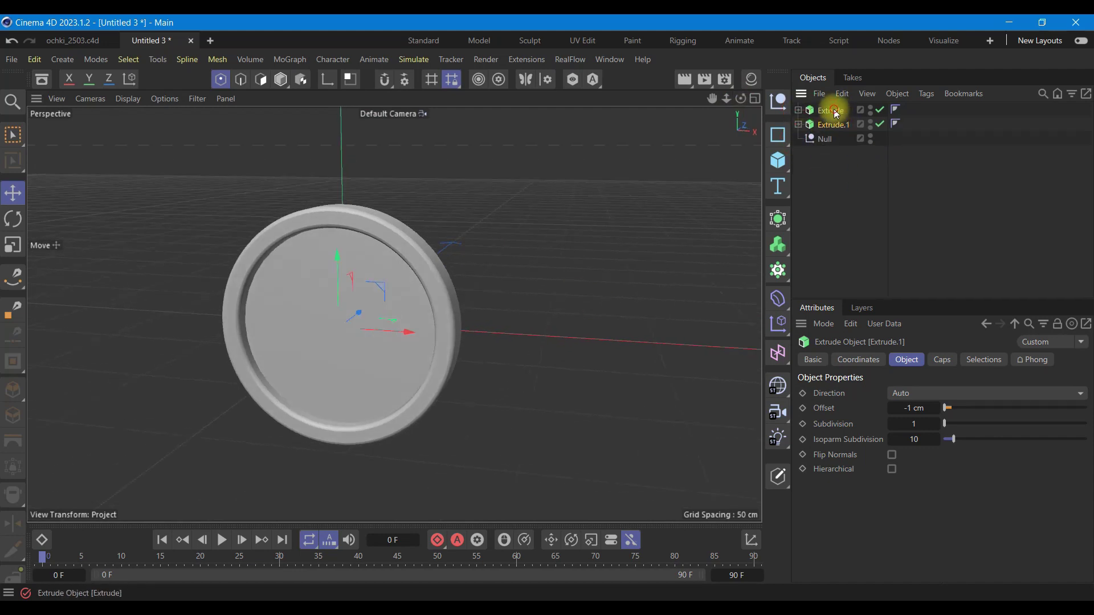
{"action": "mouse_move", "coordinate": [836, 114]}
{"action": "left_mouse_down"}
{"action": "mouse_move", "coordinate": [822, 140]}
{"action": "mouse_move", "coordinate": [827, 126]}
{"action": "left_mouse_up"}
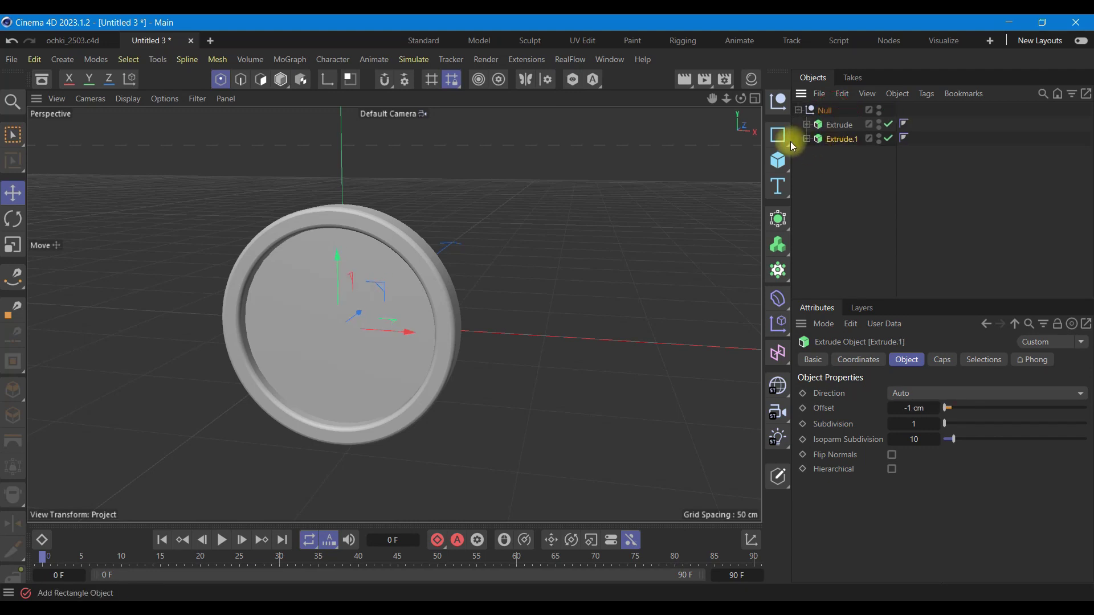
- Mirror the Null ring group with a Symmetry object, moving it along X to separate the lenses
{"action": "left_click", "coordinate": [779, 223]}
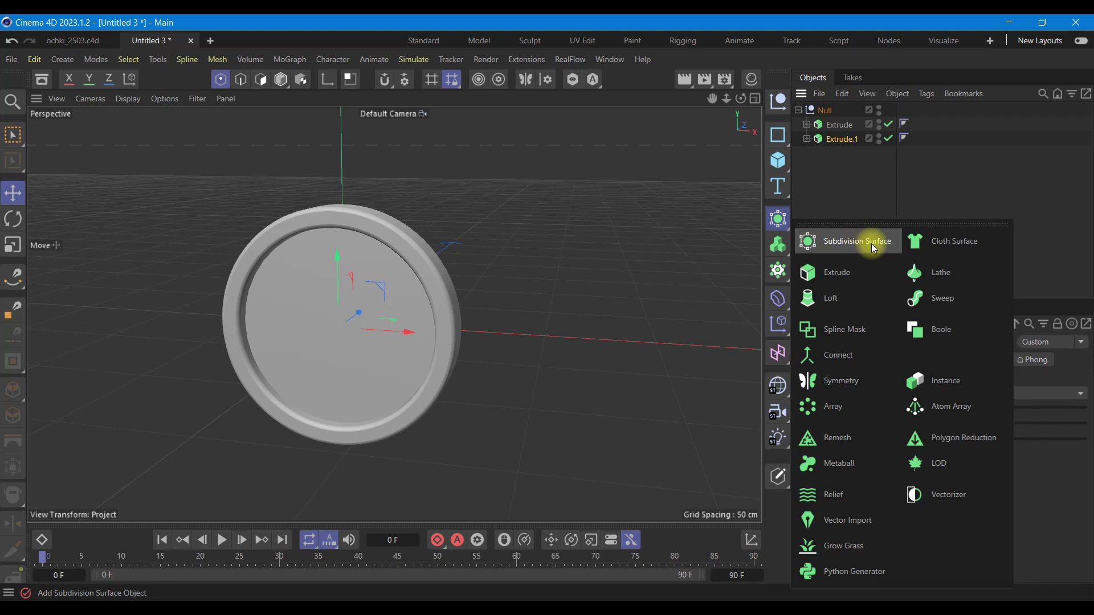
{"action": "left_click", "coordinate": [854, 381]}
{"action": "left_click_drag", "start_coordinate": [828, 125], "coordinate": [833, 111]}
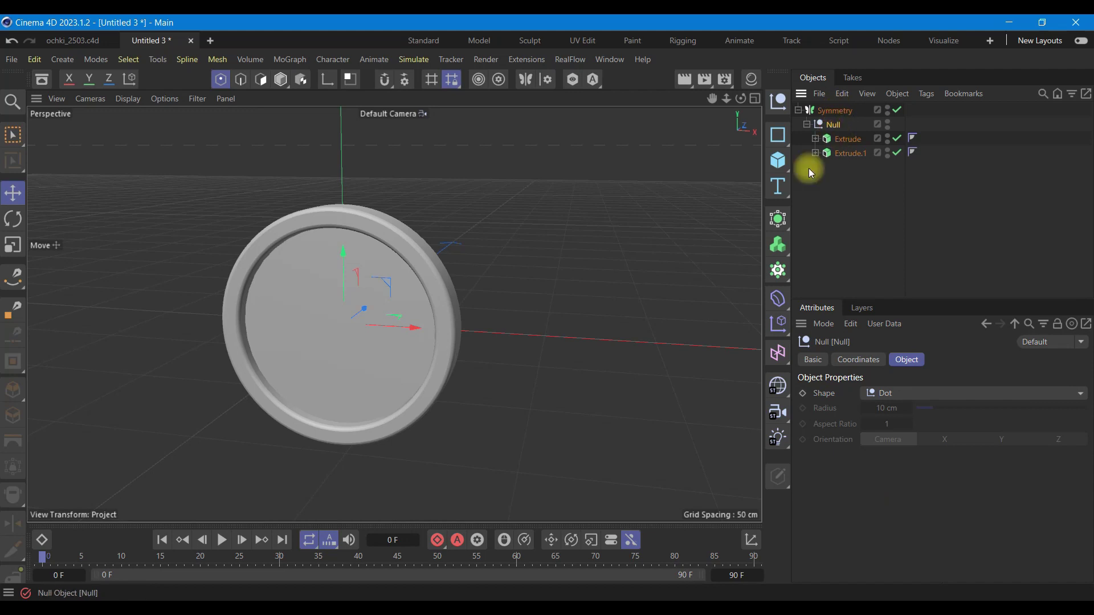
{"action": "left_click_drag", "start_coordinate": [403, 328], "coordinate": [584, 365]}
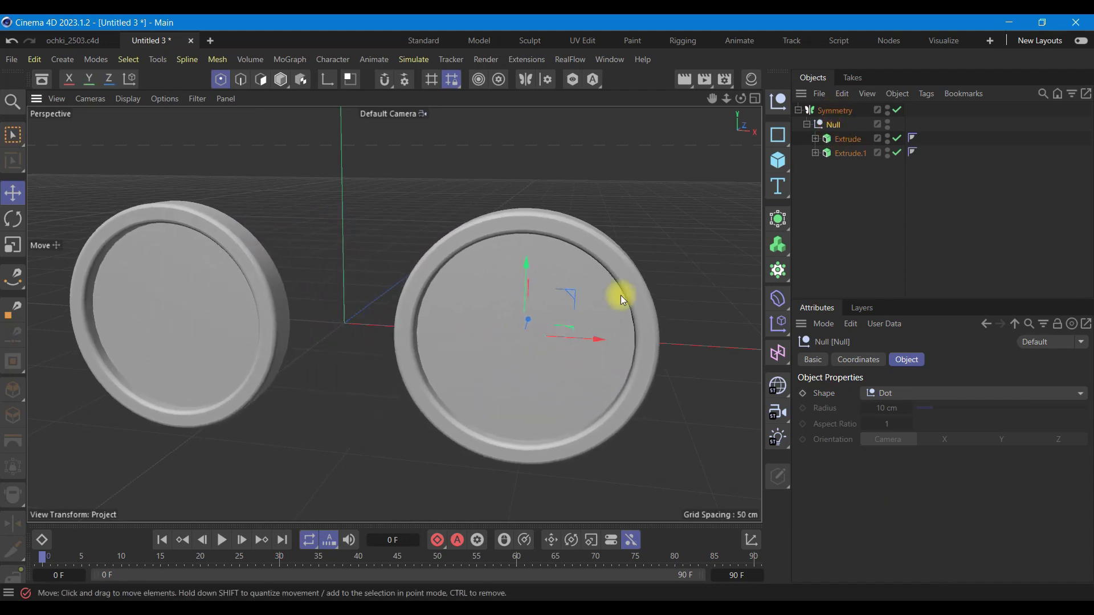
{"action": "mouse_move", "coordinate": [740, 99]}
{"action": "left_mouse_down"}
{"action": "mouse_move", "coordinate": [525, 300]}
{"action": "mouse_move", "coordinate": [623, 280]}
{"action": "left_mouse_up"}
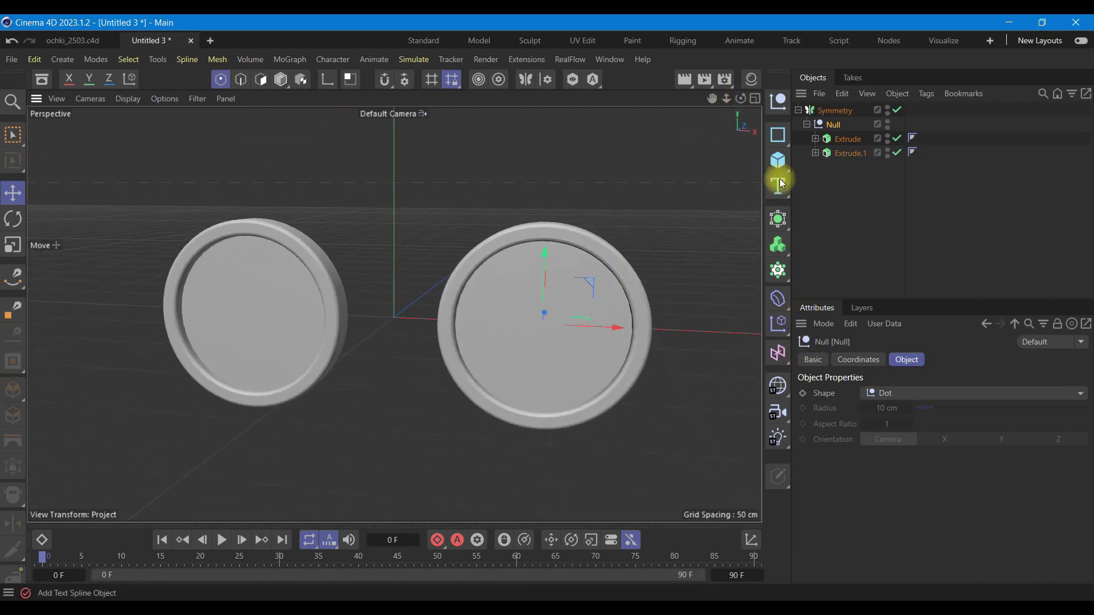
- Add a Cube and view the scene in the maximized Front viewport
{"action": "left_click", "coordinate": [777, 160]}
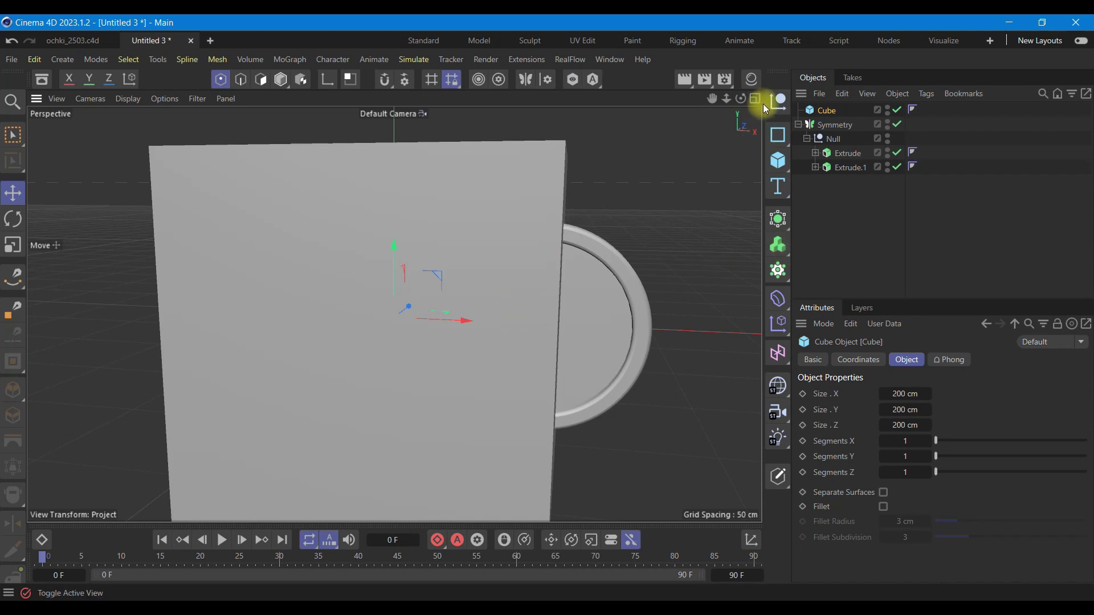
{"action": "left_click", "coordinate": [754, 99]}
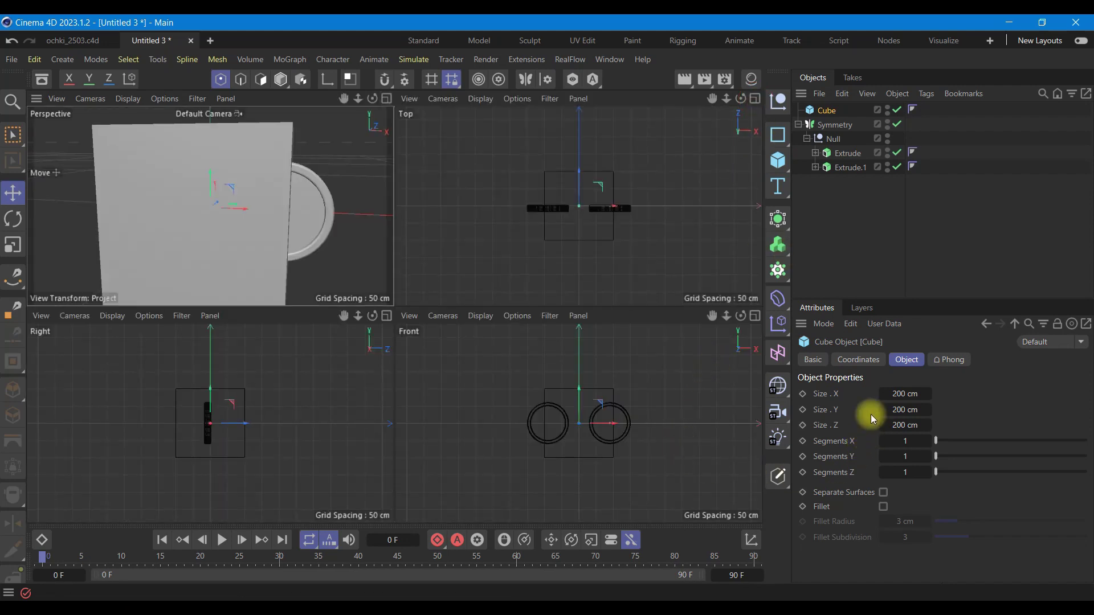
{"action": "left_click", "coordinate": [754, 316]}
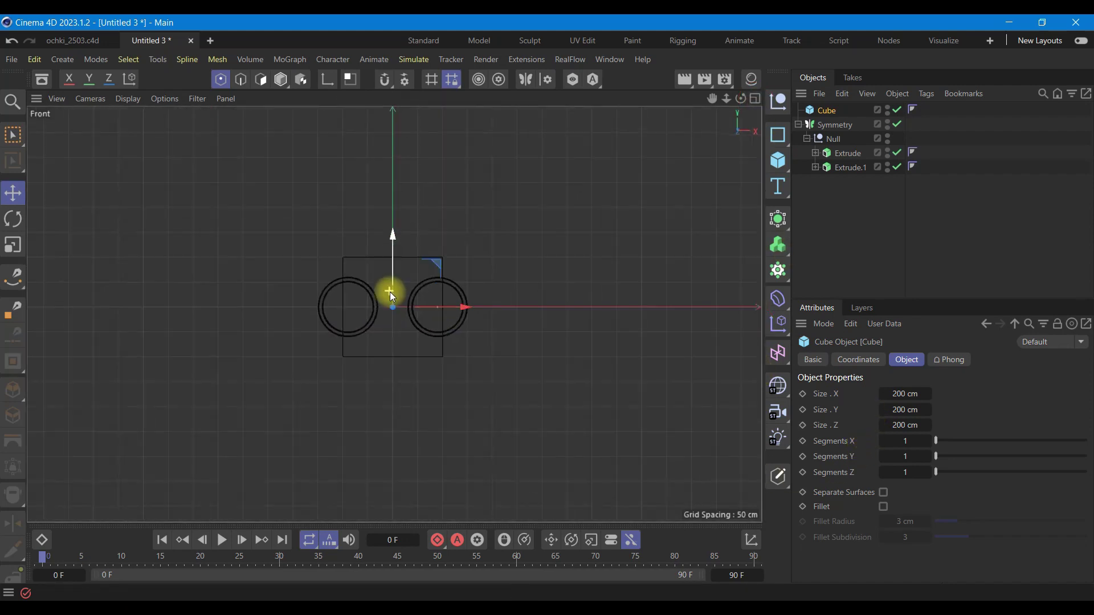
- Flatten, narrow and raise the cube into a bar between the rings, about 95.6 × 20.5 cm
{"action": "left_click", "coordinate": [280, 79]}
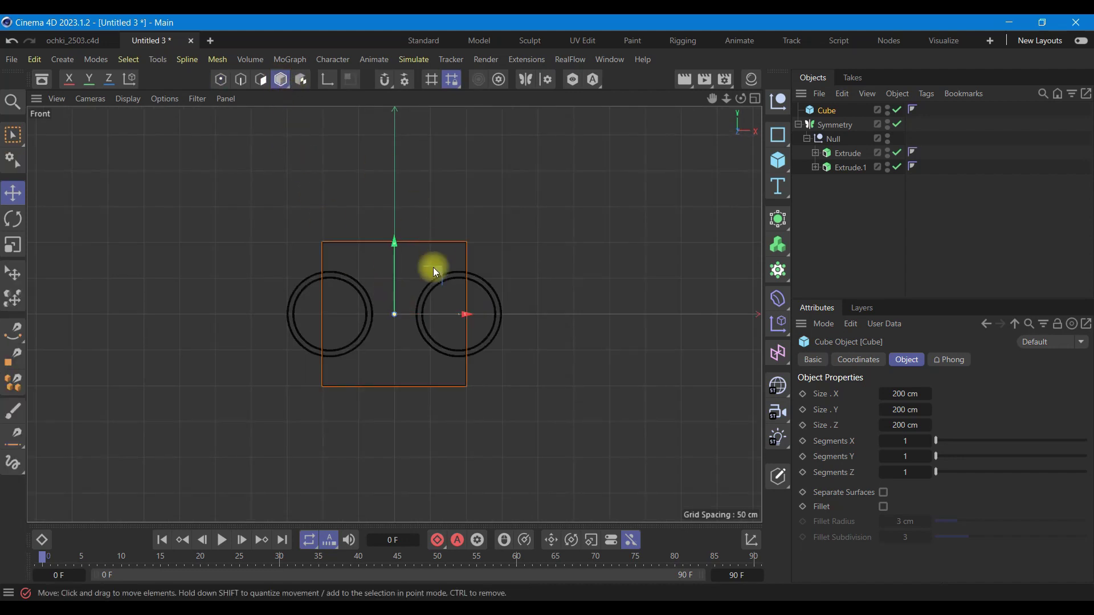
{"action": "left_click_drag", "start_coordinate": [392, 244], "coordinate": [399, 302]}
{"action": "scroll", "coordinate": [398, 303], "scroll_direction": "up", "scroll_amount": 2}
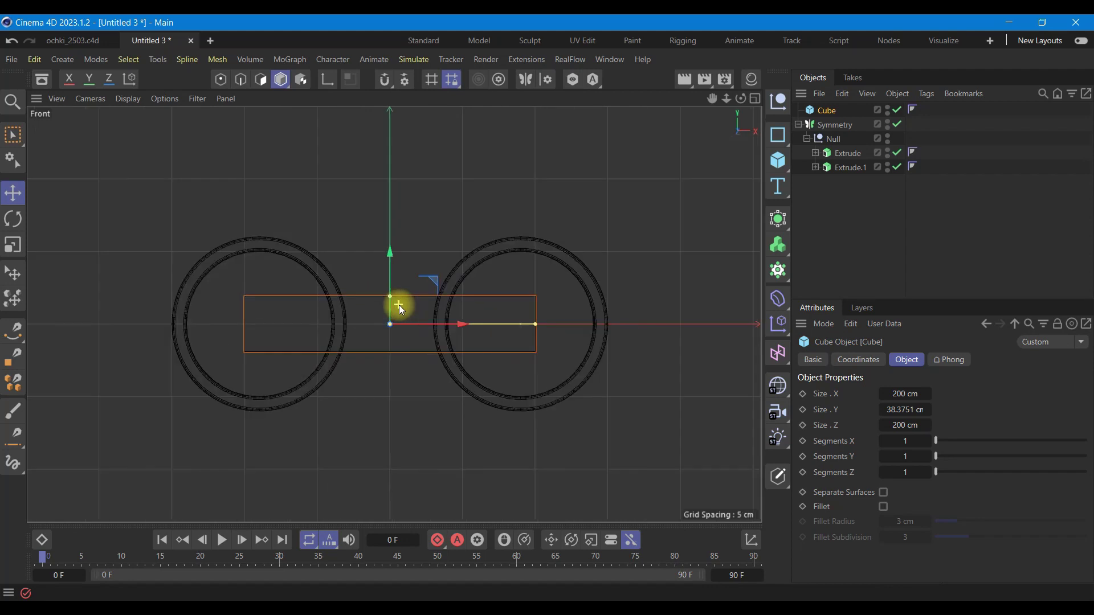
{"action": "scroll", "coordinate": [399, 305], "scroll_direction": "up", "scroll_amount": 4}
{"action": "left_click_drag", "start_coordinate": [383, 266], "coordinate": [382, 169]}
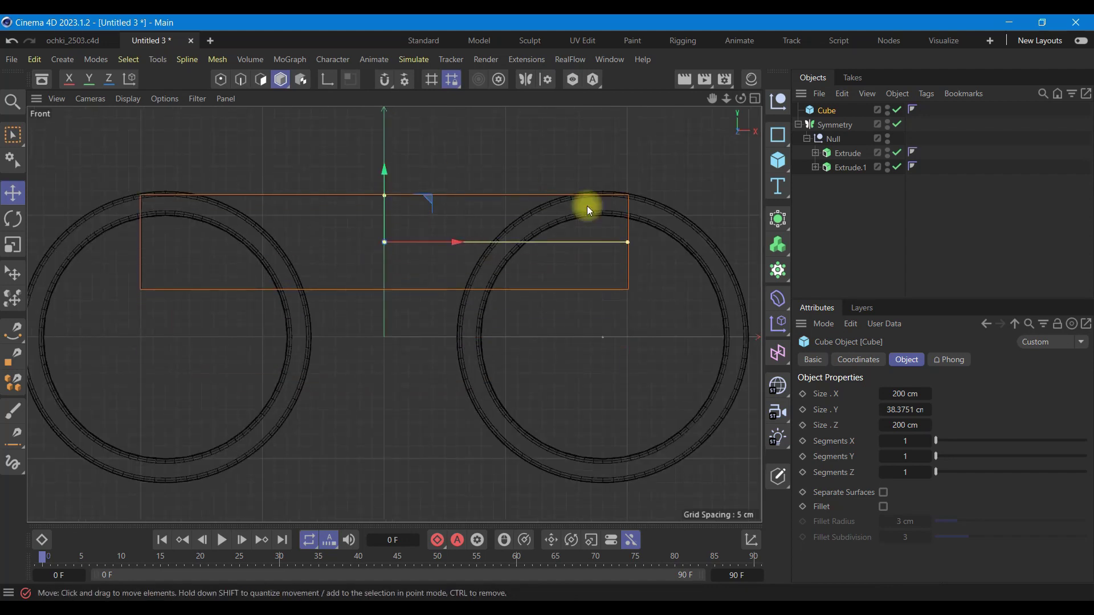
{"action": "left_click_drag", "start_coordinate": [616, 242], "coordinate": [502, 244]}
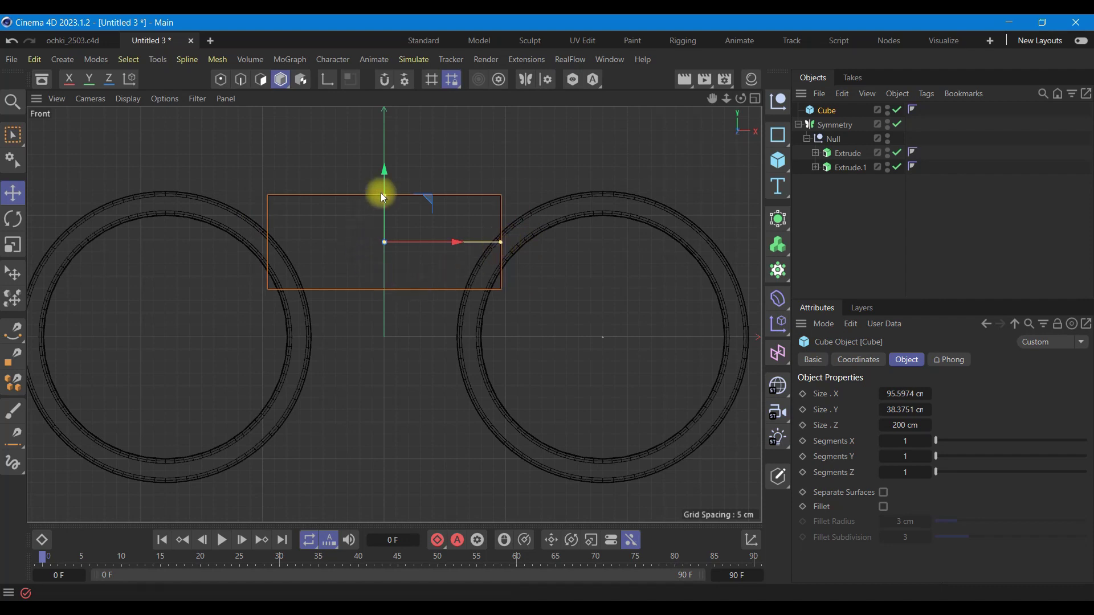
{"action": "left_click_drag", "start_coordinate": [384, 196], "coordinate": [388, 218]}
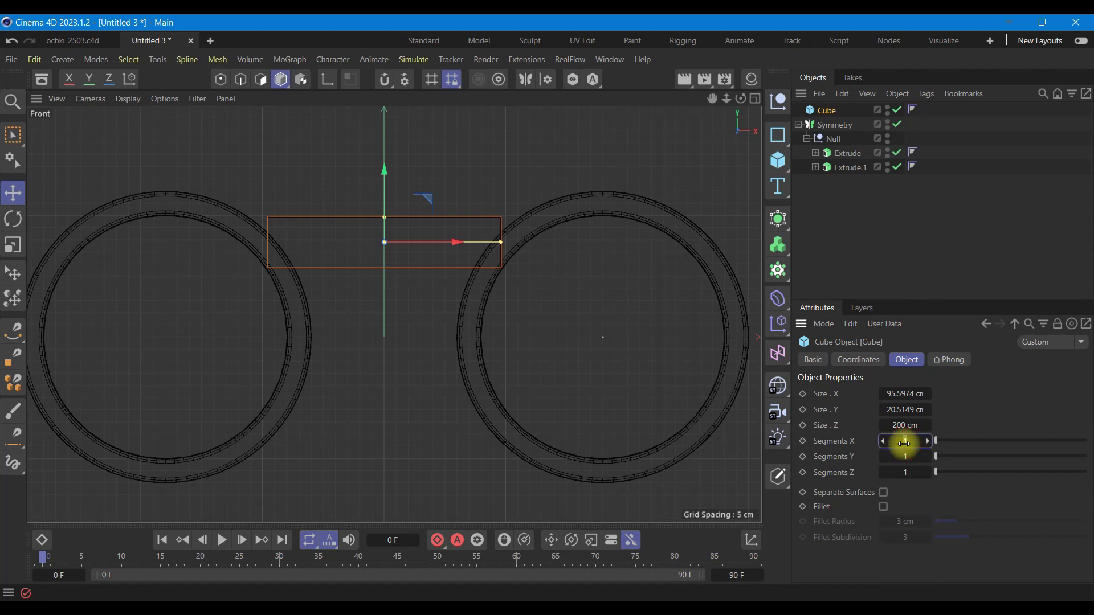
- Set the cube's X segments to 3
{"action": "type", "text": "3"}
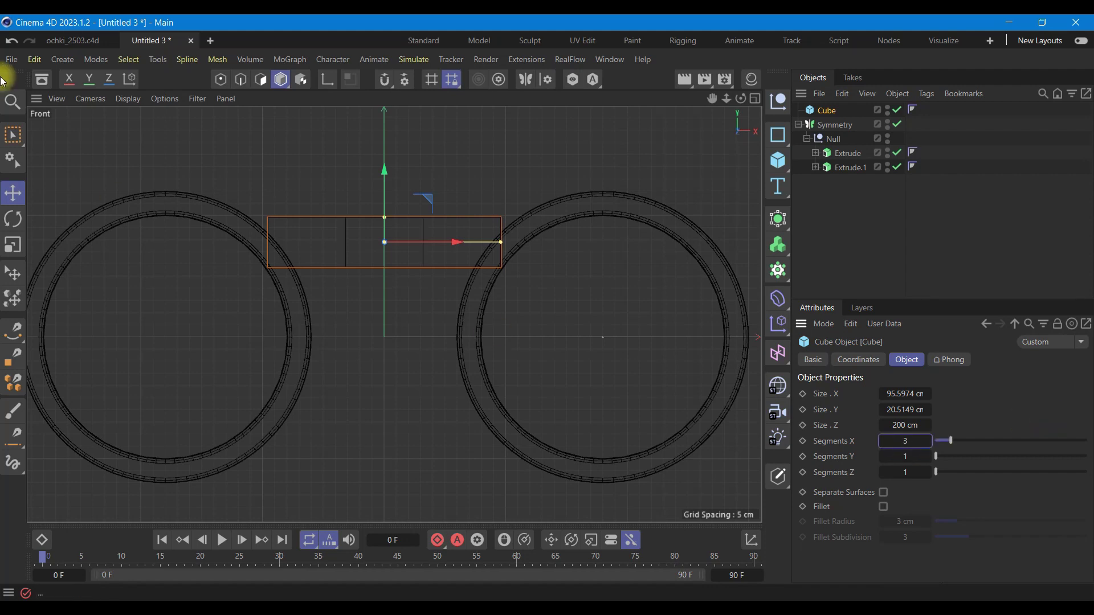
{"action": "left_click", "coordinate": [127, 99]}
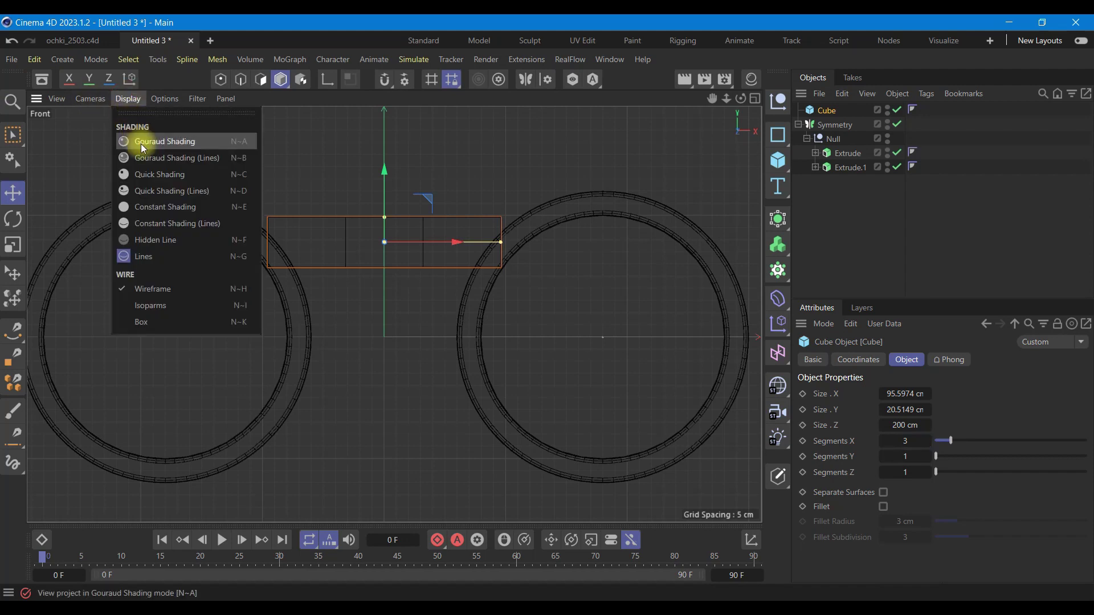
{"action": "left_click", "coordinate": [596, 169]}
{"action": "scroll", "coordinate": [379, 251], "scroll_direction": "up", "scroll_amount": 3}
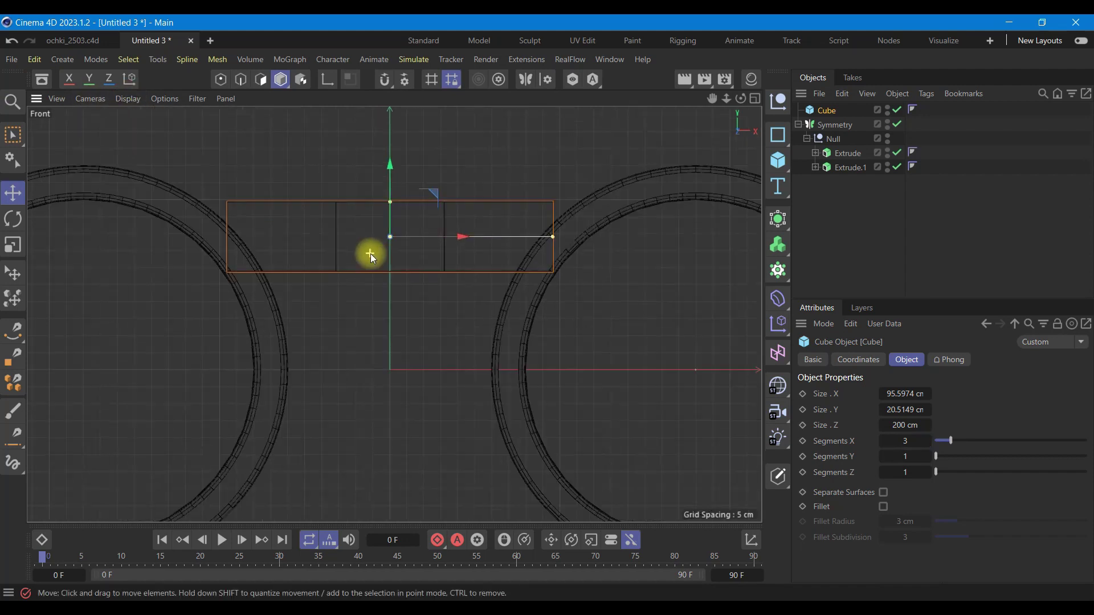
- Set the cube's Size.Z depth to 10 cm
{"action": "left_click", "coordinate": [756, 100]}
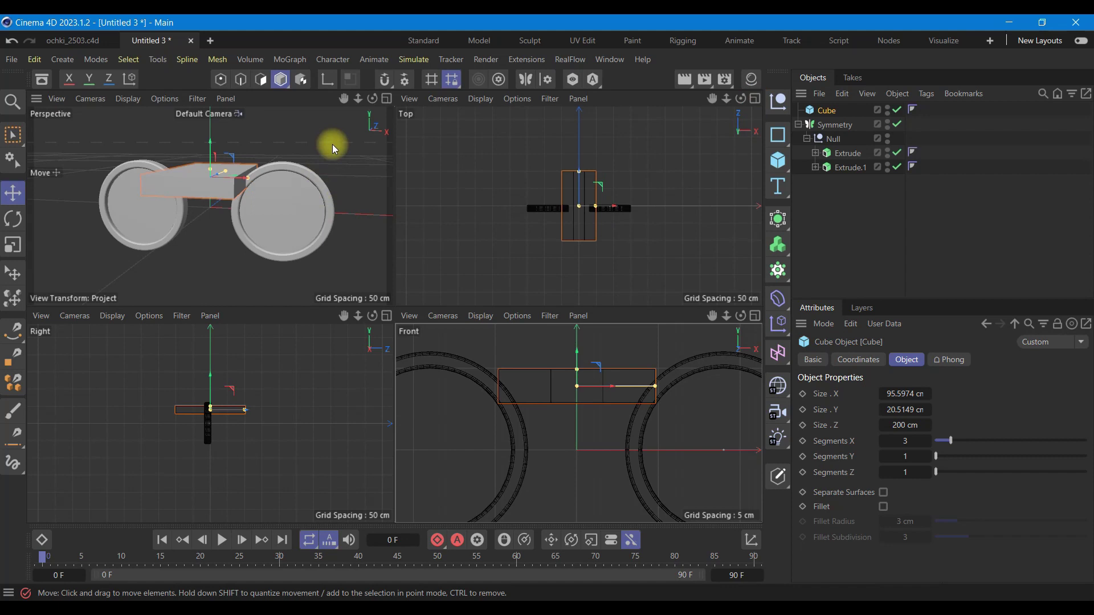
{"action": "left_click", "coordinate": [900, 426]}
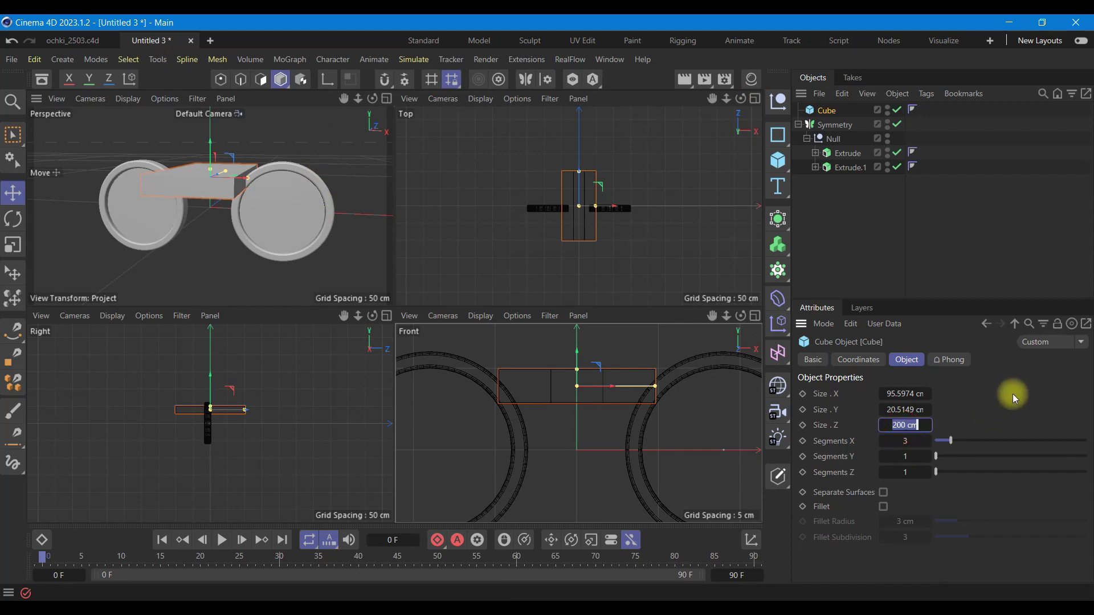
{"action": "type", "text": "10"}
{"action": "key", "text": "Return"}
- Move the bar into place between the rings in the Perspective view
{"action": "left_click", "coordinate": [387, 98]}
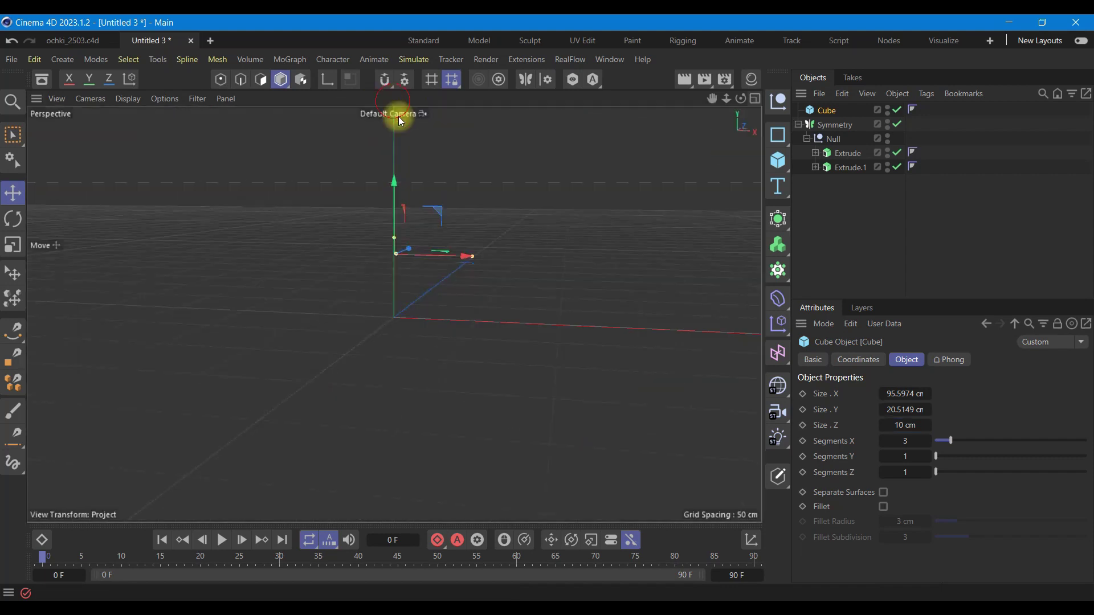
{"action": "left_click_drag", "start_coordinate": [741, 98], "coordinate": [393, 314]}
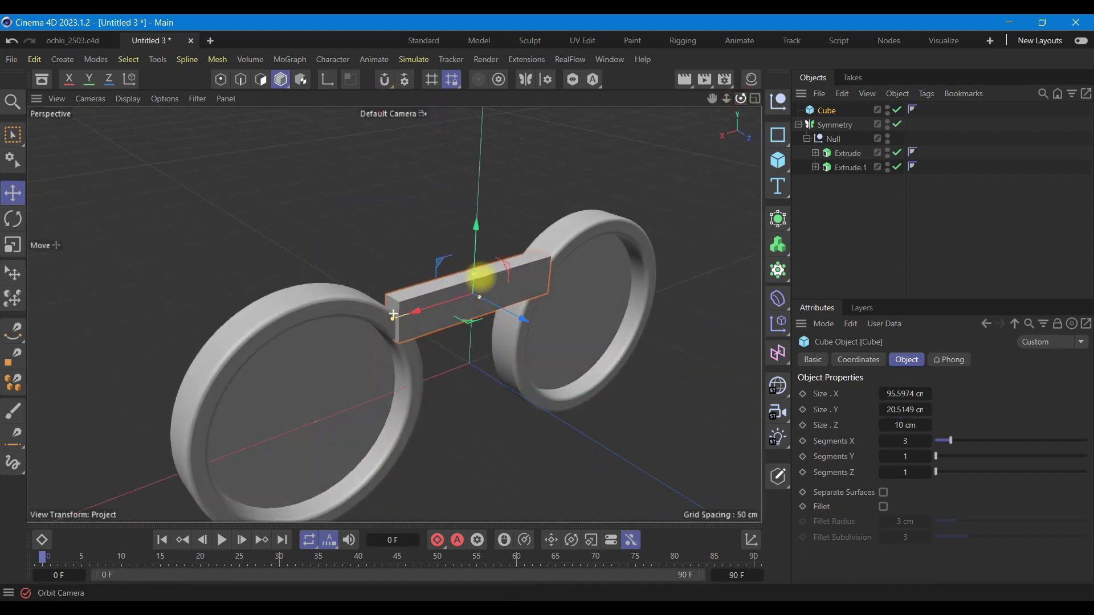
{"action": "left_click_drag", "start_coordinate": [658, 328], "coordinate": [631, 325]}
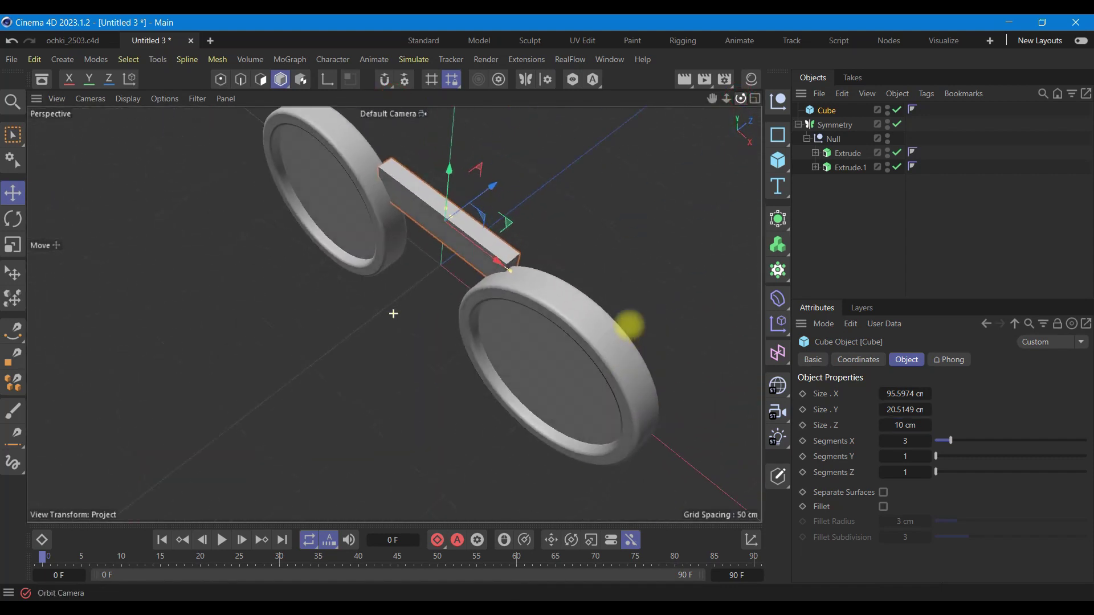
{"action": "left_click_drag", "start_coordinate": [492, 189], "coordinate": [477, 193]}
{"action": "left_click_drag", "start_coordinate": [740, 98], "coordinate": [569, 256]}
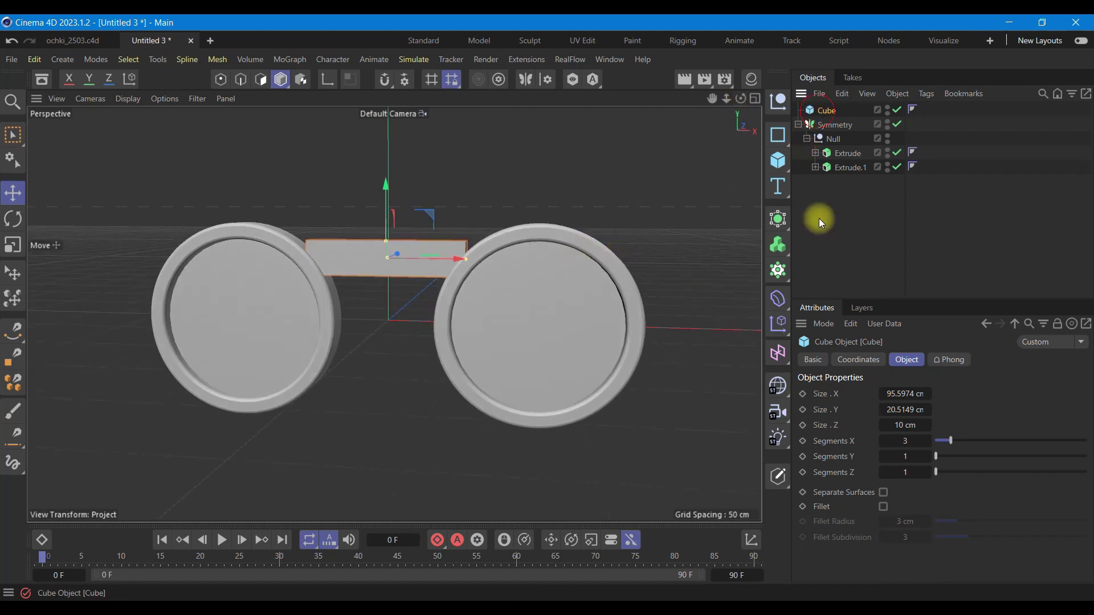
- Make the bridge cube editable and work on its points in the Front view
{"action": "left_click", "coordinate": [764, 479]}
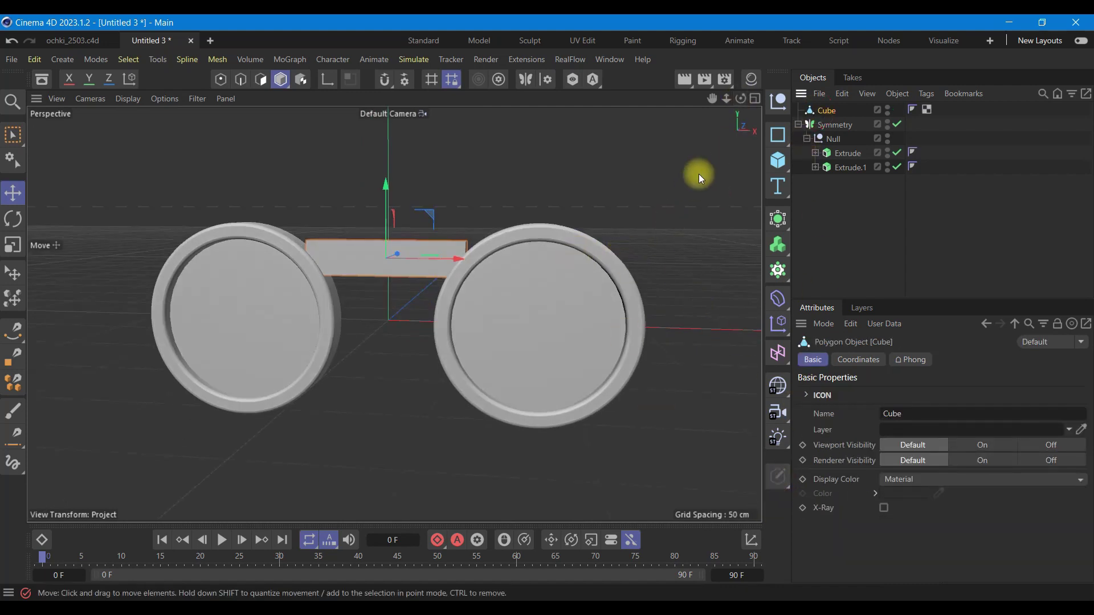
{"action": "left_click", "coordinate": [755, 99]}
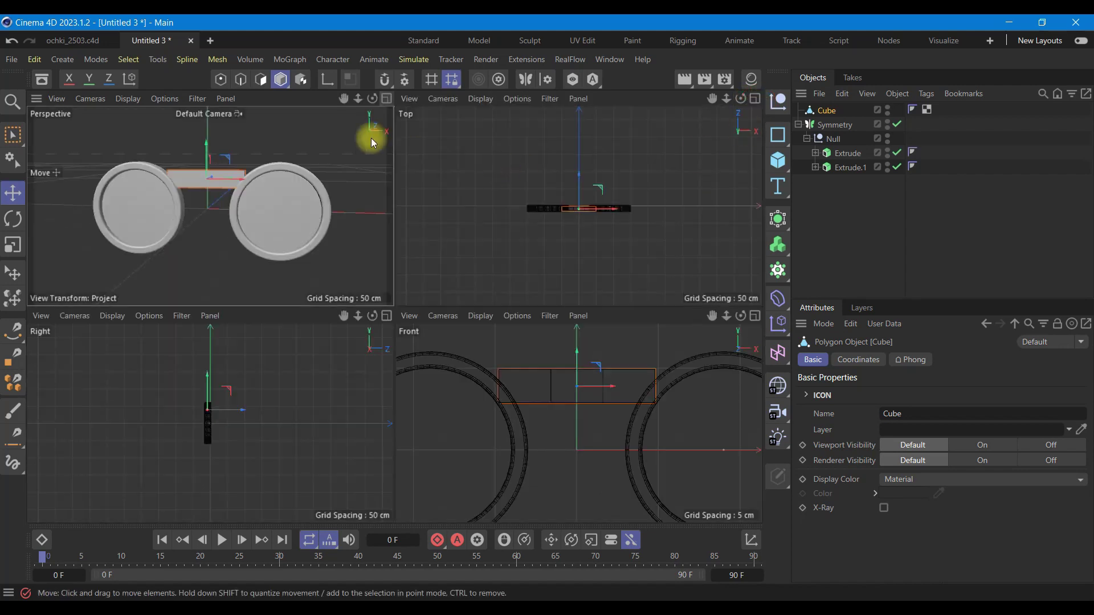
{"action": "left_click", "coordinate": [221, 79]}
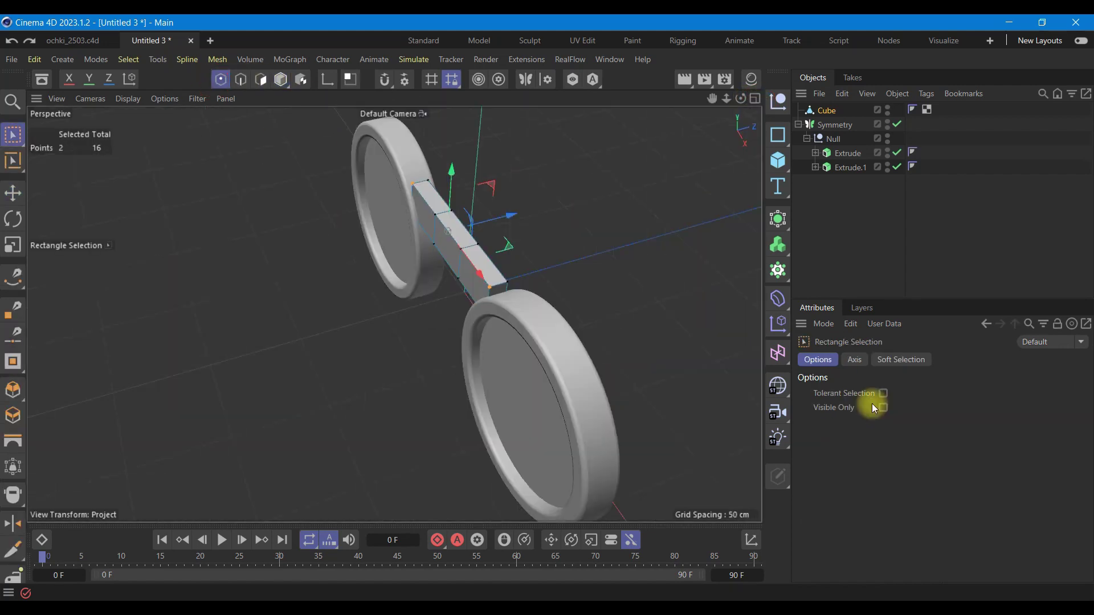
{"action": "left_click", "coordinate": [756, 99]}
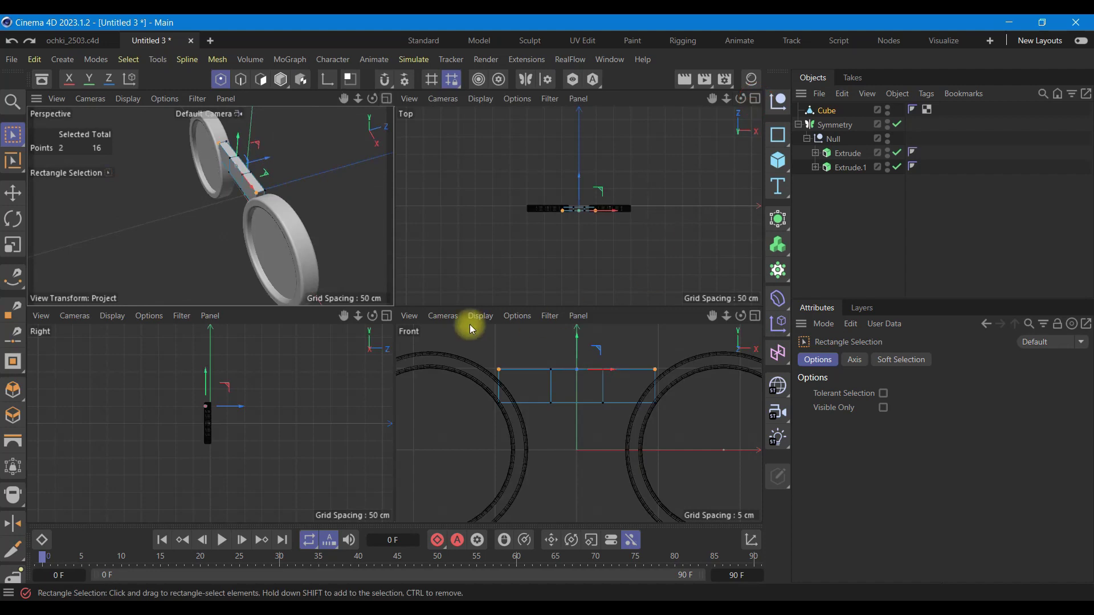
{"action": "left_click", "coordinate": [755, 312]}
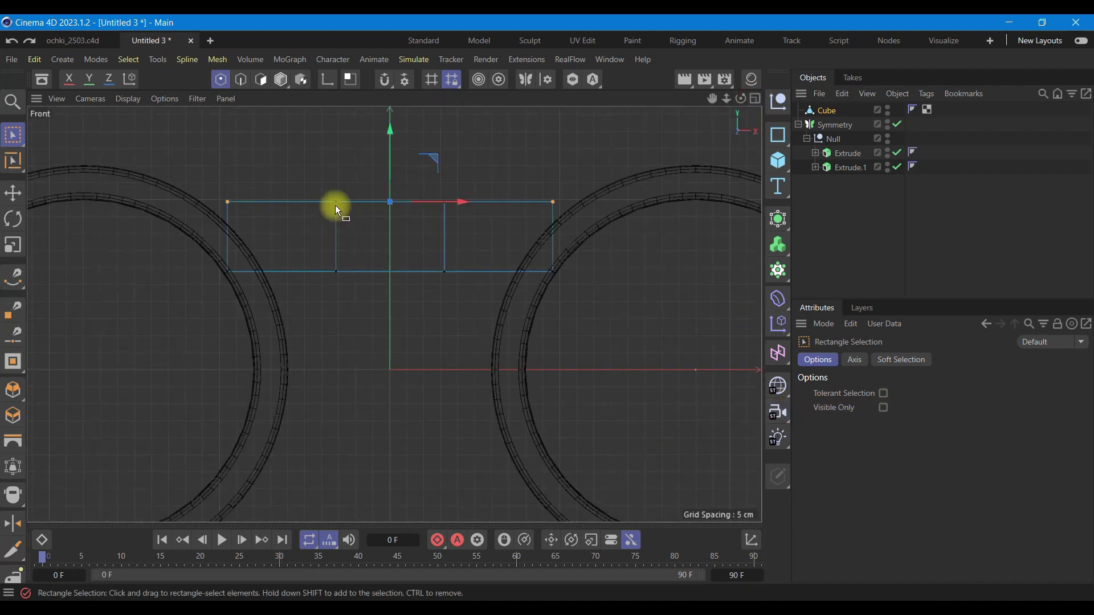
- Spread the outer points slightly, then select the bar's top-left and top-right corner points
{"action": "left_click", "coordinate": [12, 245]}
{"action": "mouse_move", "coordinate": [477, 203]}
{"action": "left_mouse_down"}
{"action": "mouse_move", "coordinate": [491, 204]}
{"action": "mouse_move", "coordinate": [460, 200]}
{"action": "left_mouse_up"}
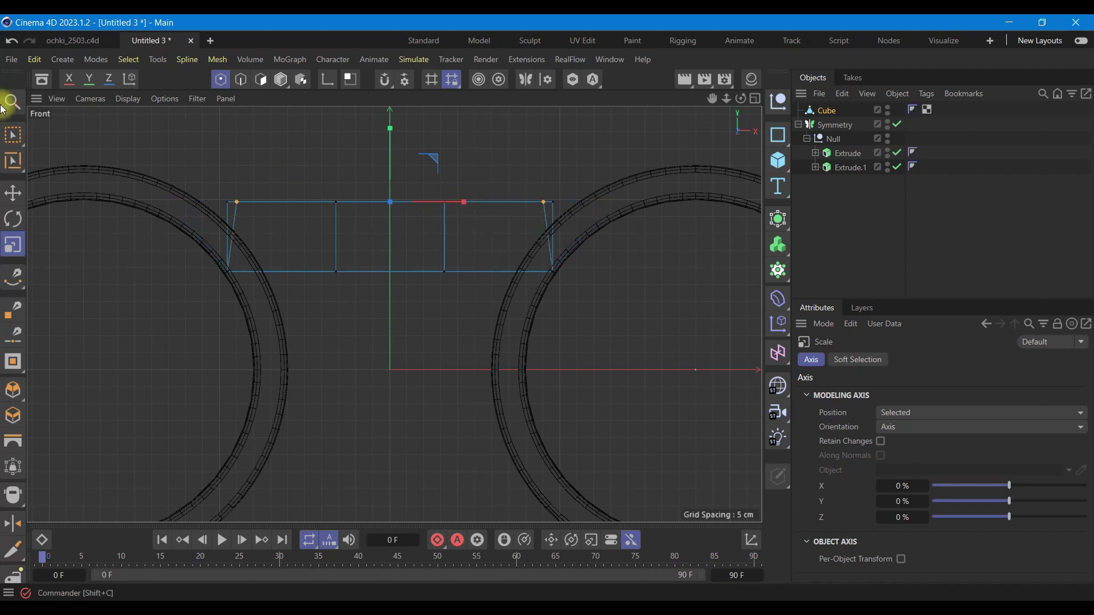
{"action": "left_click", "coordinate": [447, 161]}
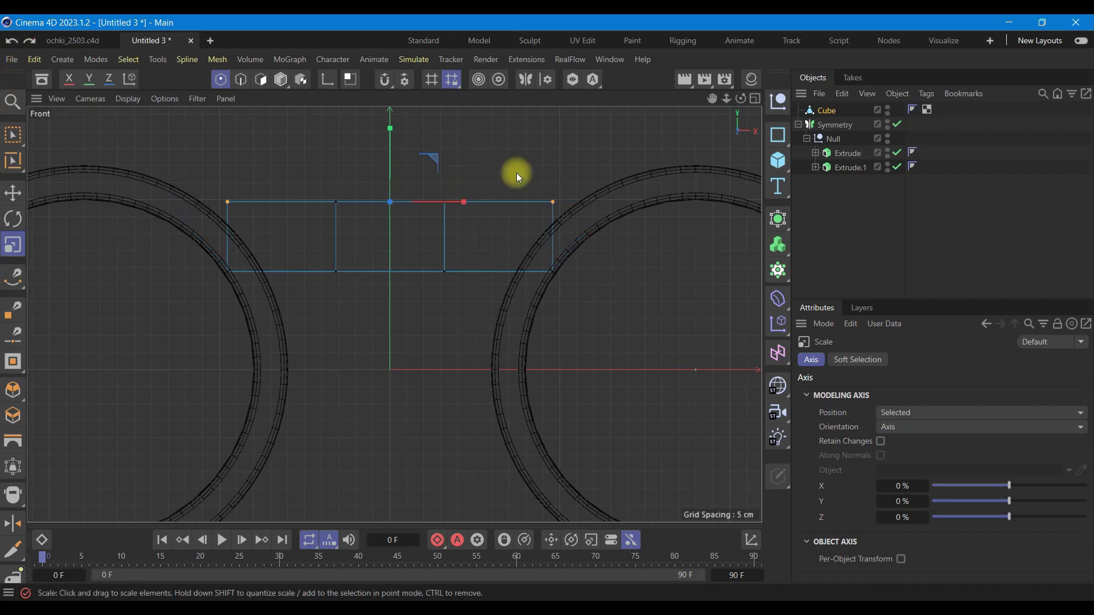
{"action": "left_click", "coordinate": [826, 110]}
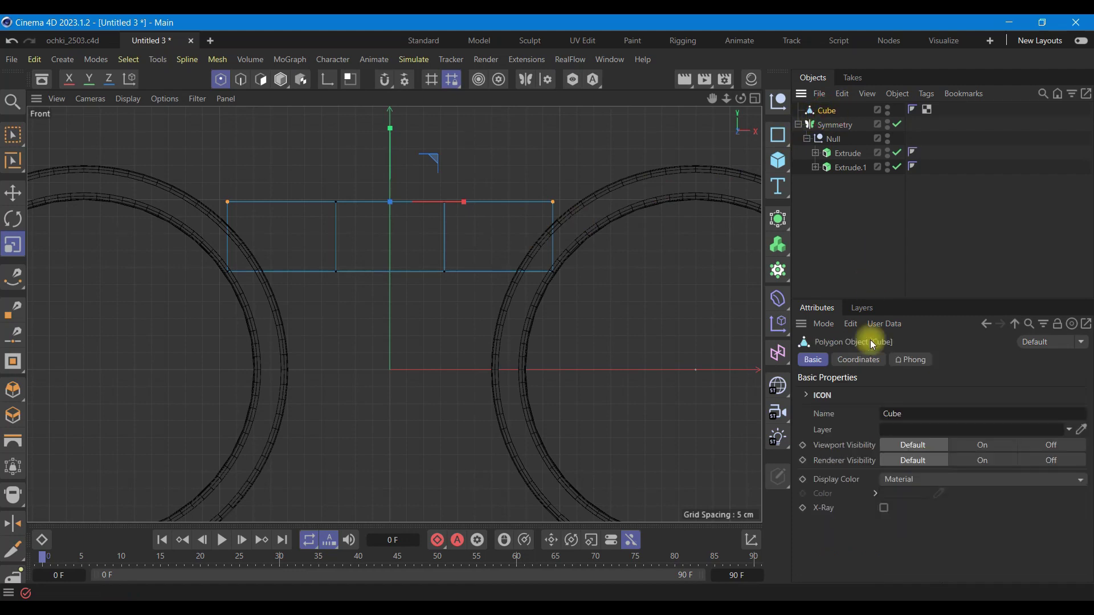
{"action": "left_click", "coordinate": [13, 135]}
{"action": "left_click_drag", "start_coordinate": [197, 183], "coordinate": [245, 222]}
{"action": "left_click_drag", "start_coordinate": [534, 182], "coordinate": [577, 228], "text": "shift"}
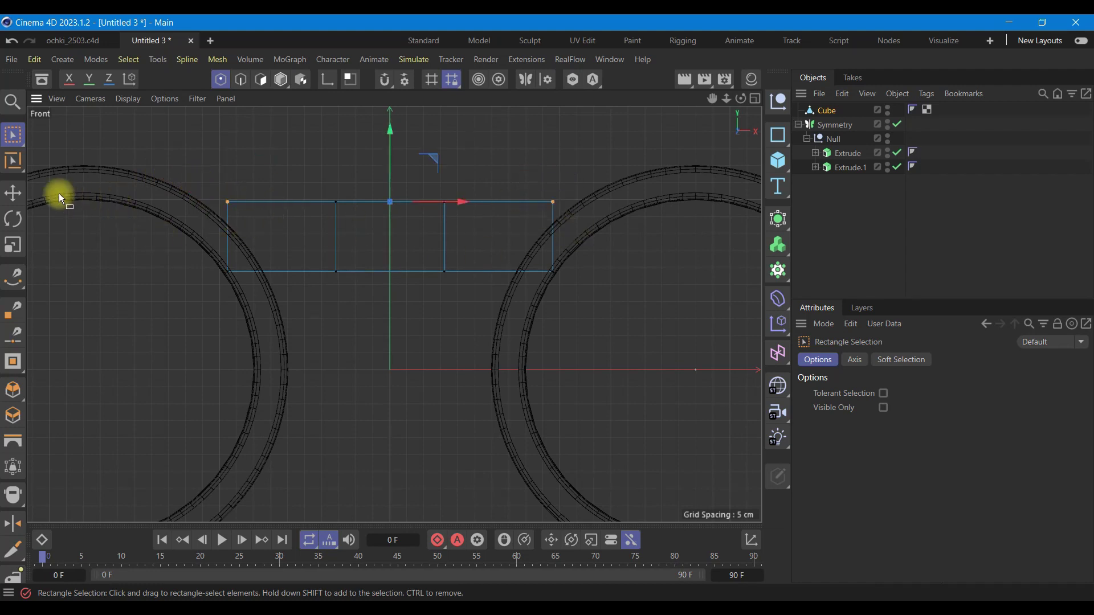
- Scale the selected bridge ends outward to meet both lens rims
{"action": "left_click", "coordinate": [13, 245]}
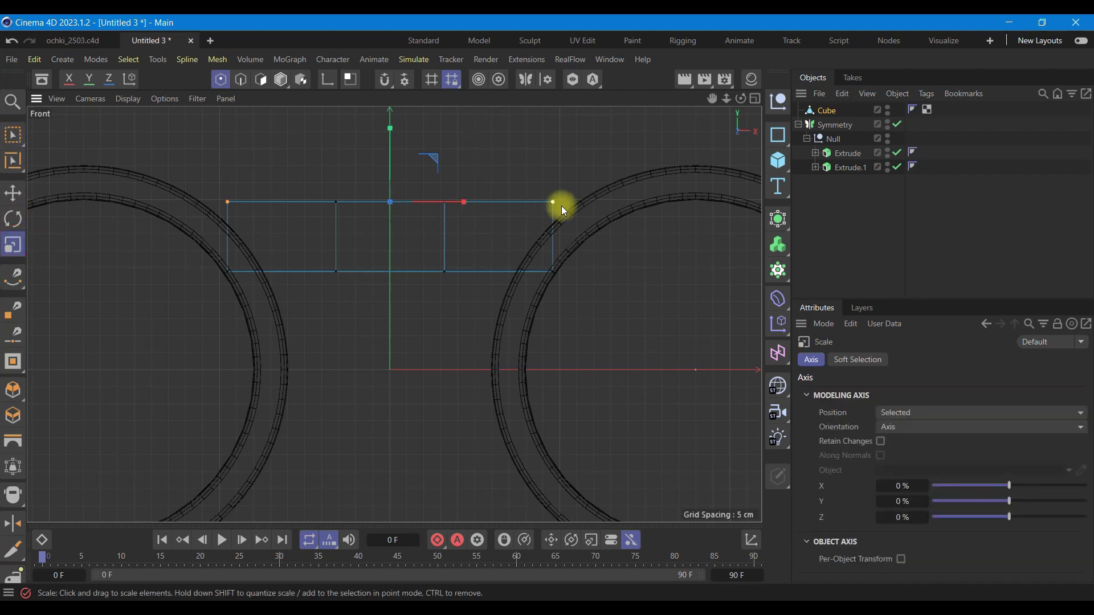
{"action": "left_click_drag", "start_coordinate": [464, 202], "coordinate": [488, 207]}
{"action": "key", "text": "0"}
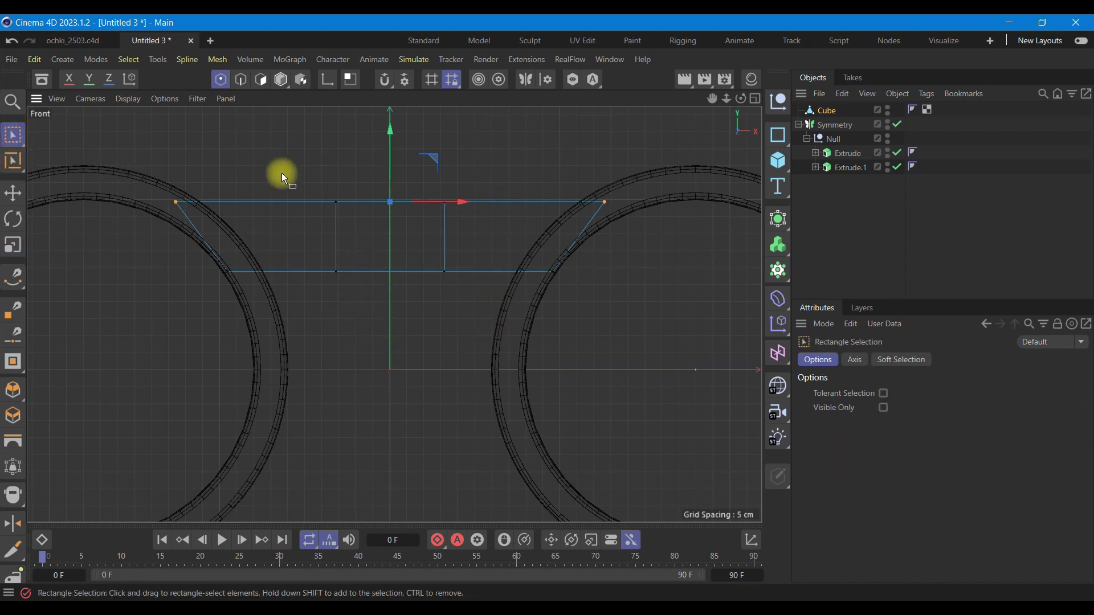
- Raise the bridge's upper and lower centre points to arch it, then check it in Perspective
{"action": "left_click_drag", "start_coordinate": [282, 173], "coordinate": [476, 232]}
{"action": "left_click_drag", "start_coordinate": [391, 139], "coordinate": [389, 114]}
{"action": "left_click_drag", "start_coordinate": [294, 245], "coordinate": [467, 301]}
{"action": "left_click_drag", "start_coordinate": [391, 227], "coordinate": [387, 180]}
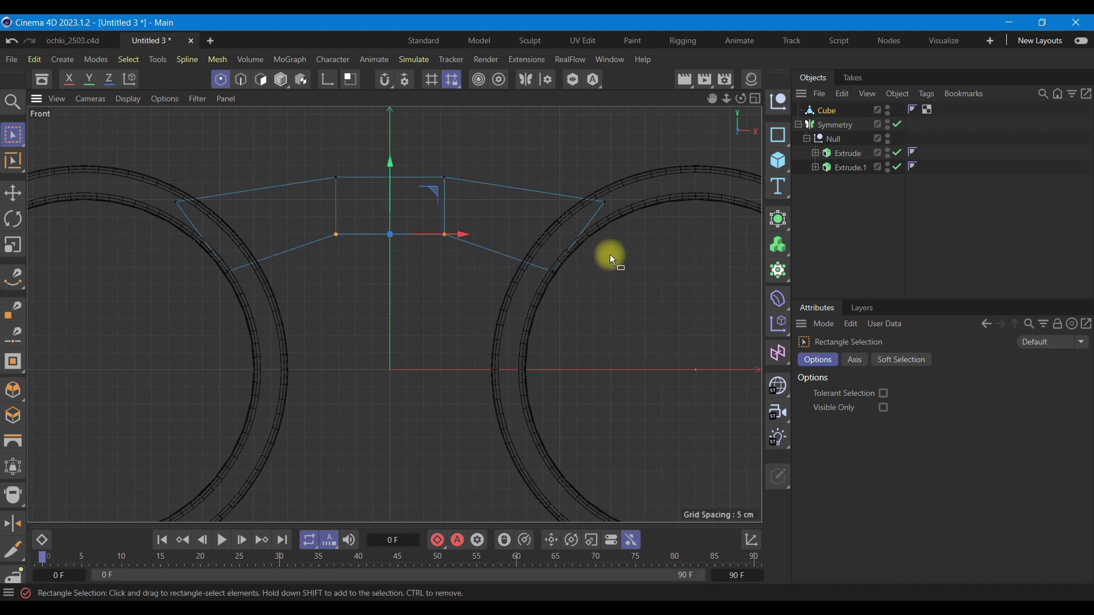
{"action": "left_click", "coordinate": [755, 99]}
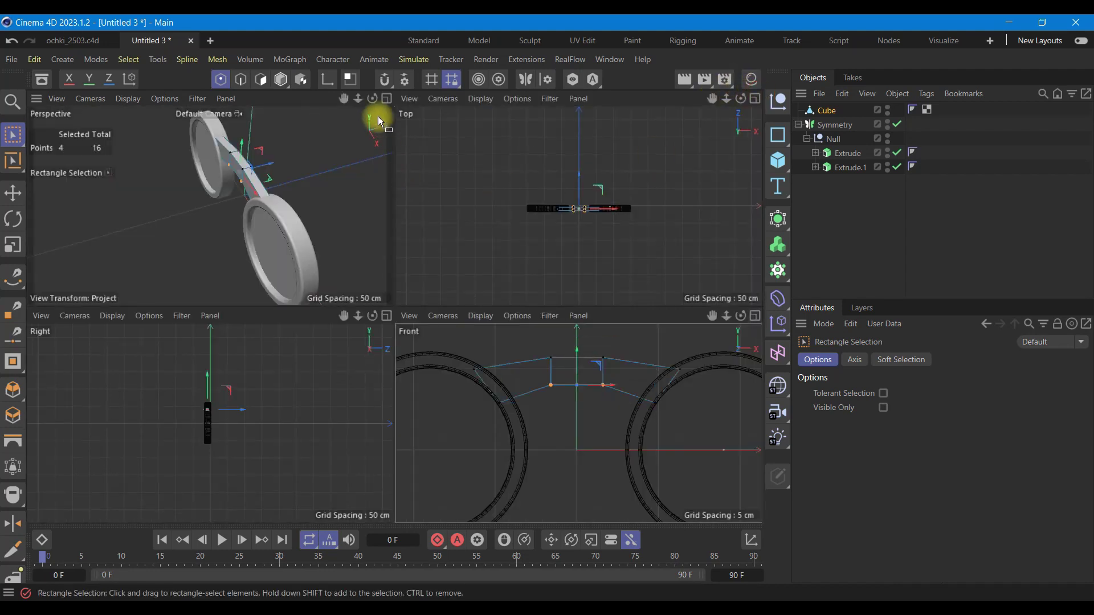
{"action": "left_click", "coordinate": [387, 99]}
{"action": "mouse_move", "coordinate": [743, 100]}
{"action": "left_mouse_down"}
{"action": "mouse_move", "coordinate": [519, 271]}
{"action": "mouse_move", "coordinate": [501, 247]}
{"action": "mouse_move", "coordinate": [595, 246]}
{"action": "mouse_move", "coordinate": [741, 113]}
{"action": "left_mouse_up"}
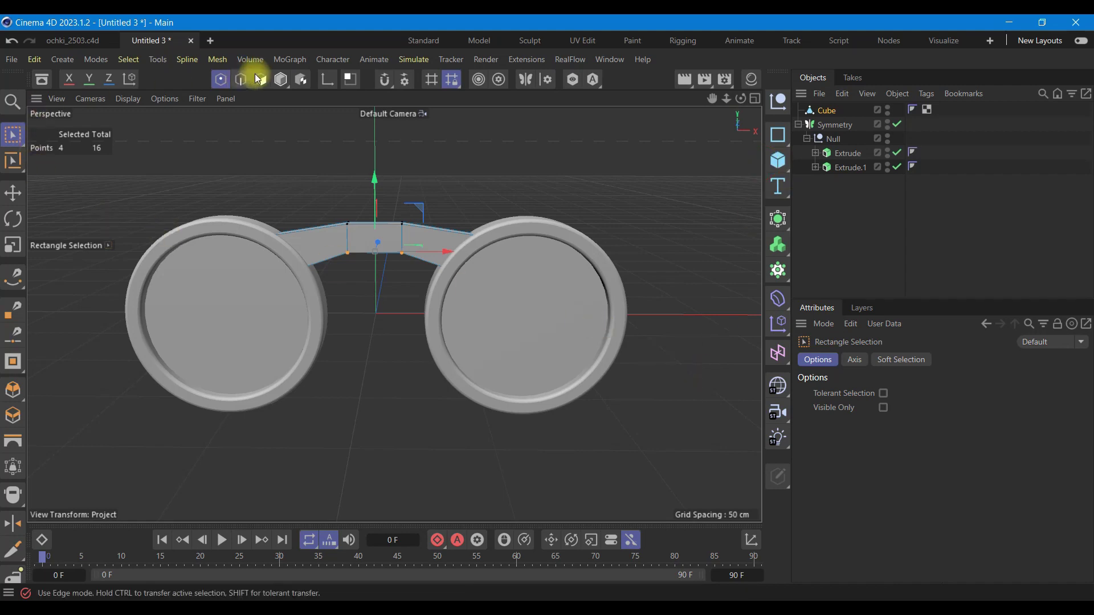
- In Model mode, add a Cube sized 15 × 20 × 15 cm
{"action": "left_click", "coordinate": [281, 80]}
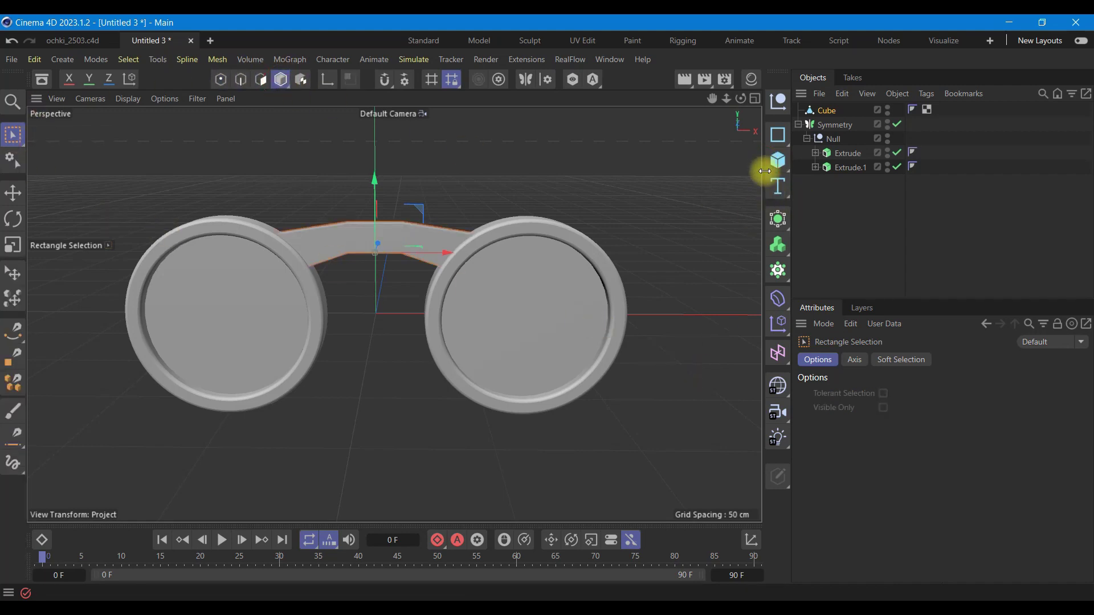
{"action": "left_click", "coordinate": [778, 161]}
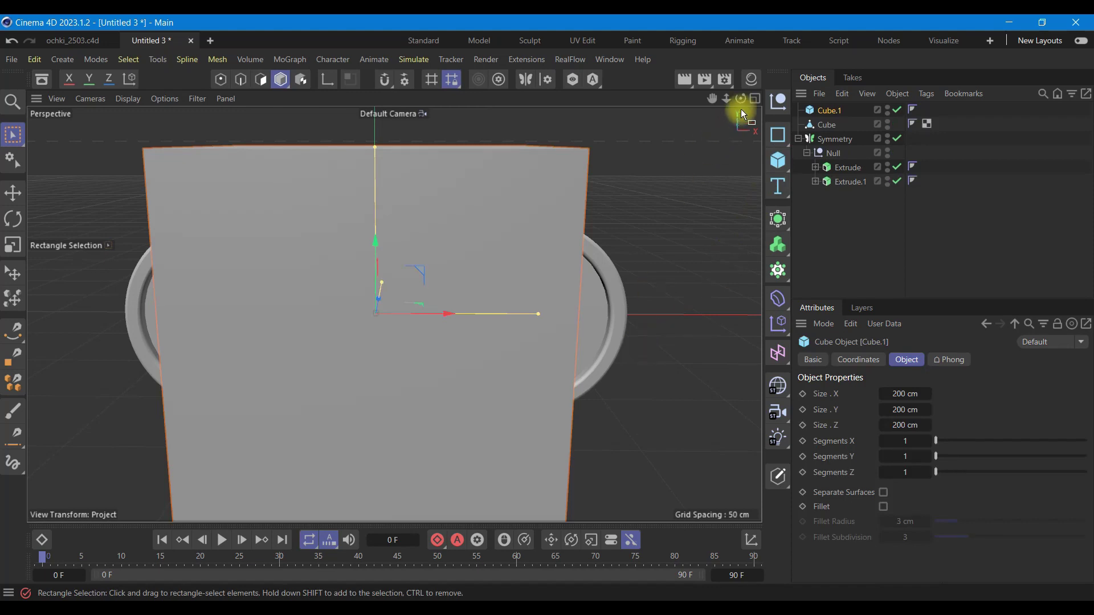
{"action": "left_click", "coordinate": [754, 98]}
{"action": "left_click", "coordinate": [755, 313]}
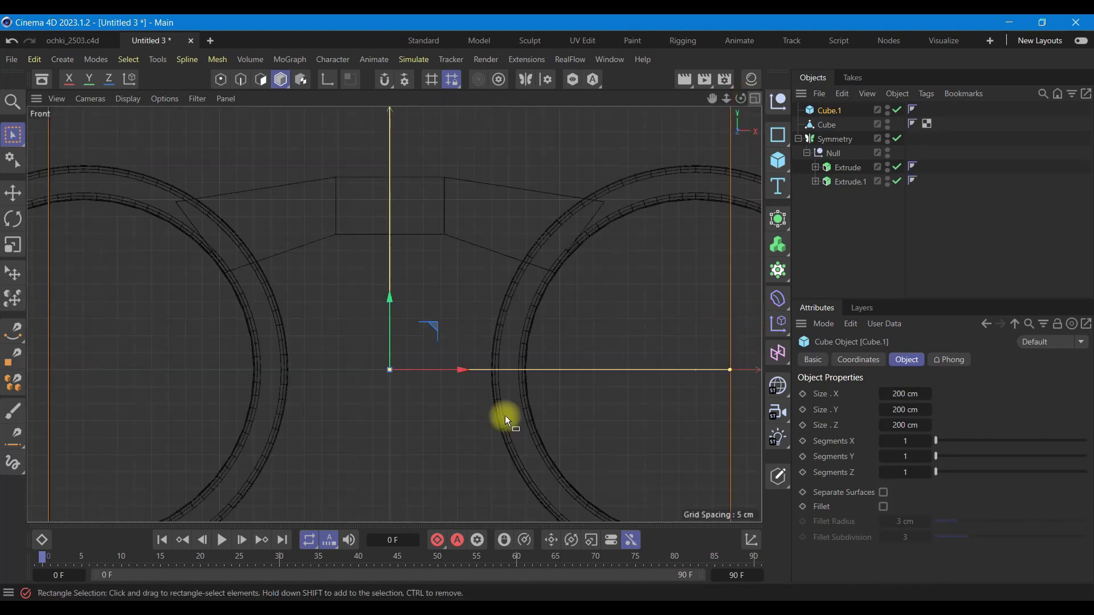
{"action": "scroll", "coordinate": [436, 354], "scroll_direction": "down", "scroll_amount": 1}
{"action": "scroll", "coordinate": [437, 354], "scroll_direction": "down", "scroll_amount": 3}
{"action": "left_click", "coordinate": [902, 394]}
{"action": "type", "text": "15"}
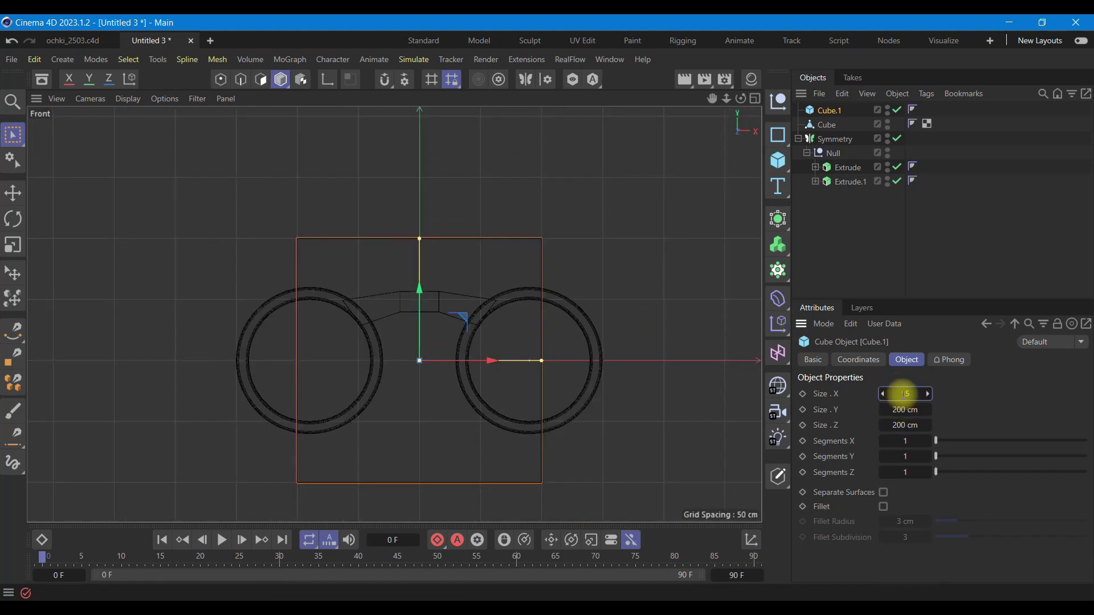
{"action": "left_click", "coordinate": [903, 410]}
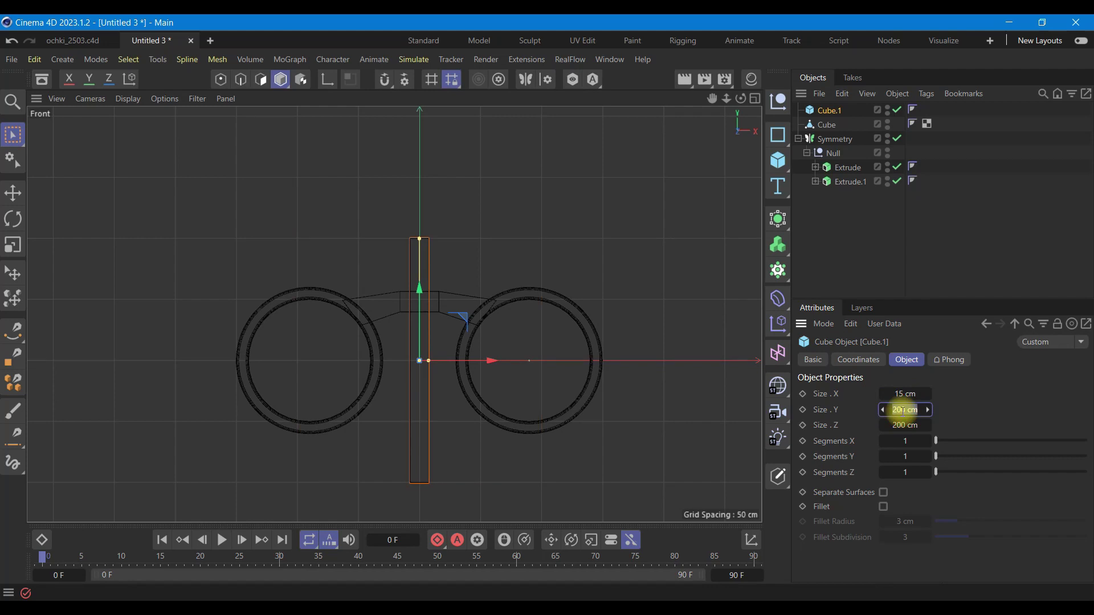
{"action": "type", "text": "20"}
{"action": "left_click", "coordinate": [898, 426]}
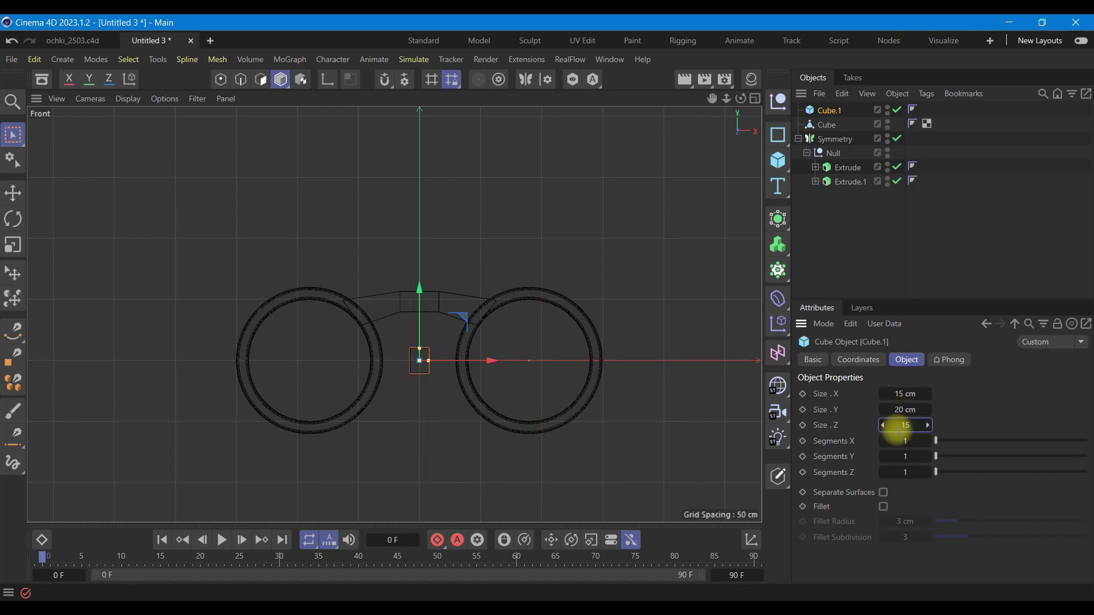
{"action": "key", "text": "Return"}
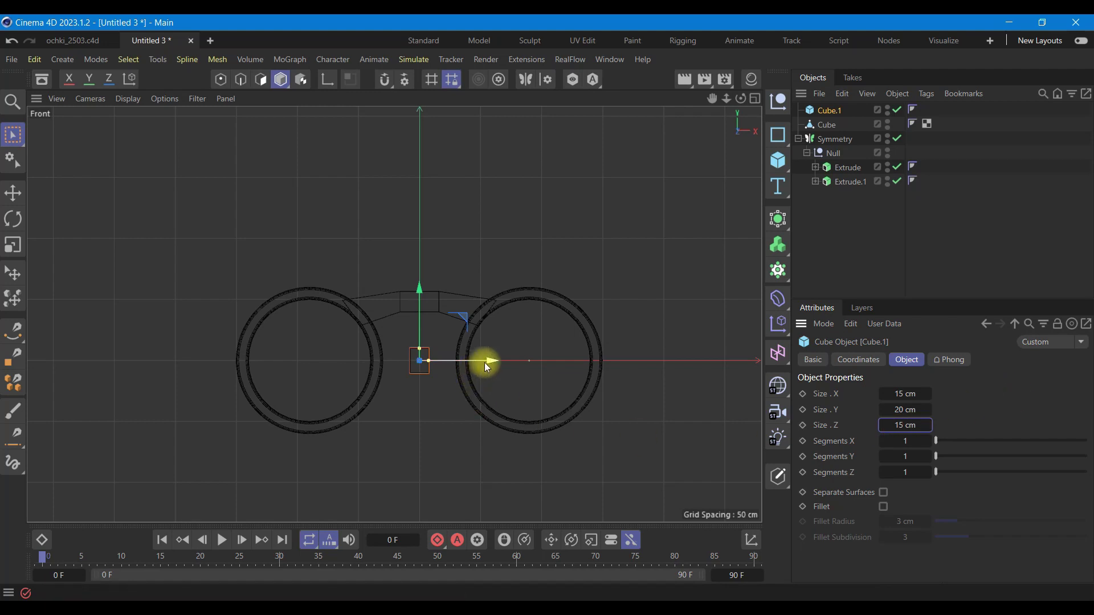
- Give the cube 2 Y segments and place it against the right lens's outer rim
{"action": "left_click_drag", "start_coordinate": [487, 367], "coordinate": [669, 354]}
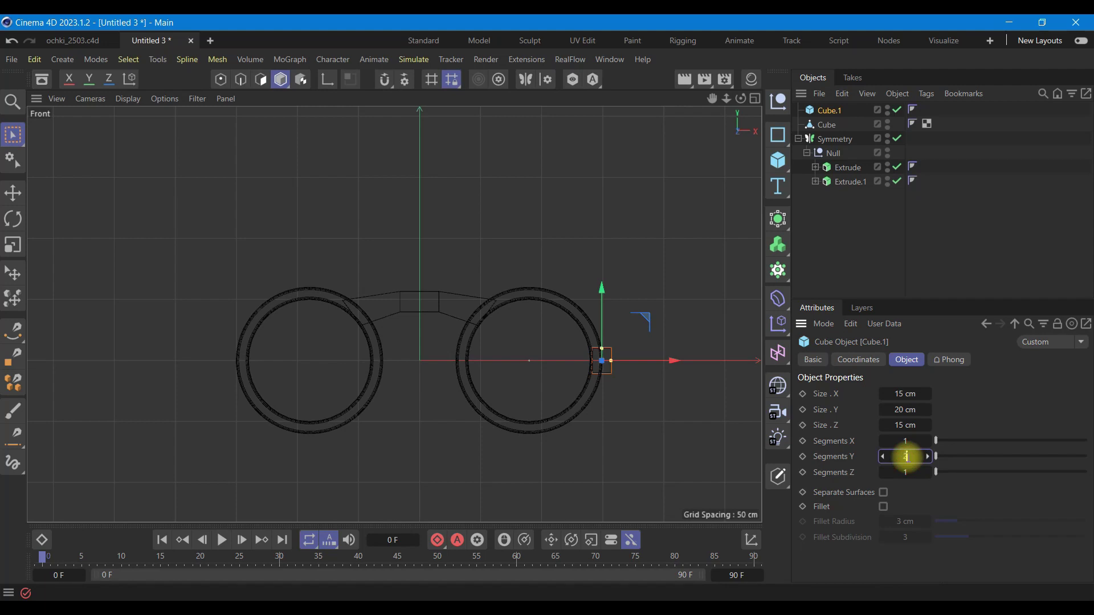
{"action": "key", "text": "Return"}
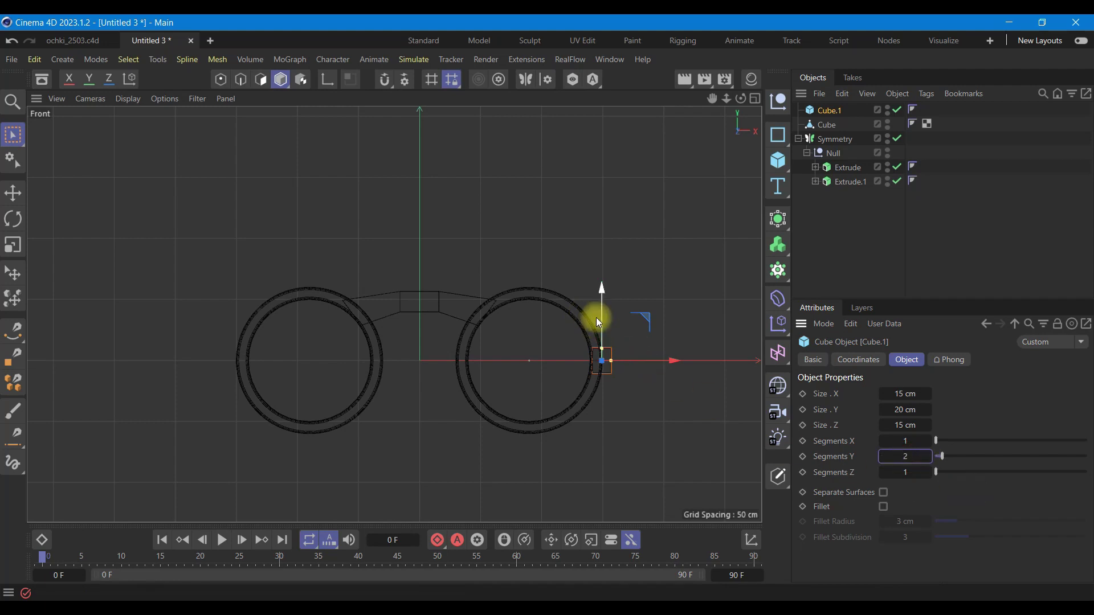
{"action": "left_click_drag", "start_coordinate": [604, 312], "coordinate": [603, 280]}
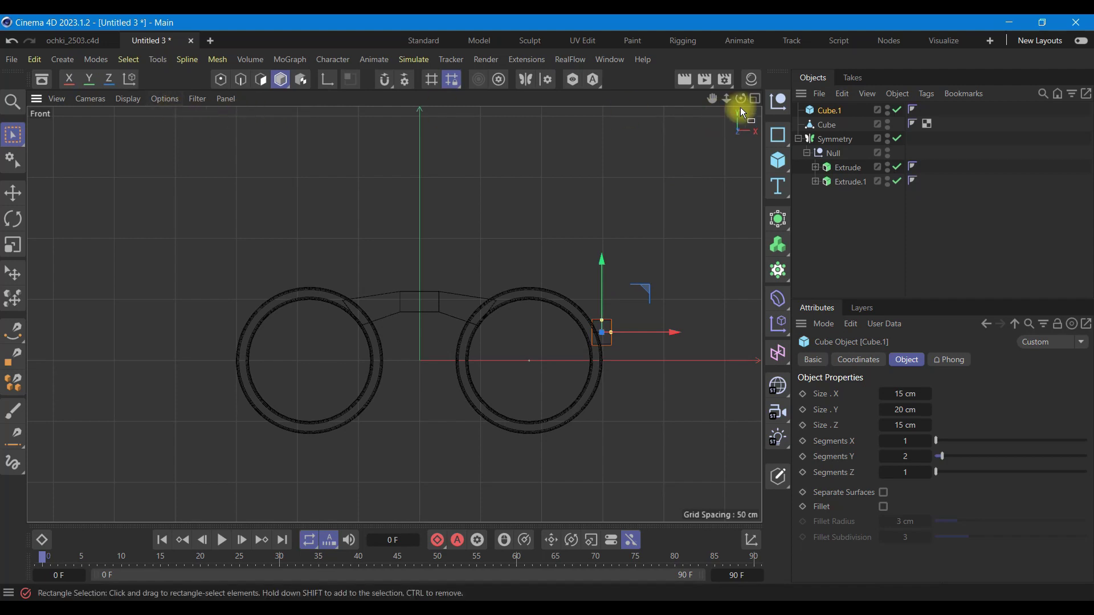
{"action": "left_click", "coordinate": [754, 98]}
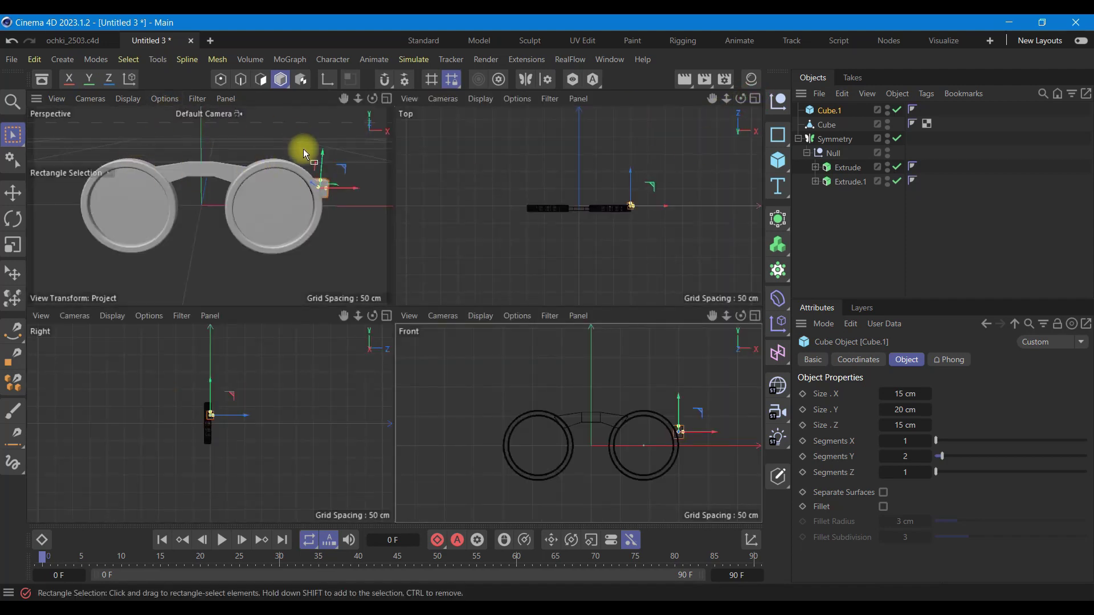
{"action": "left_click", "coordinate": [386, 99]}
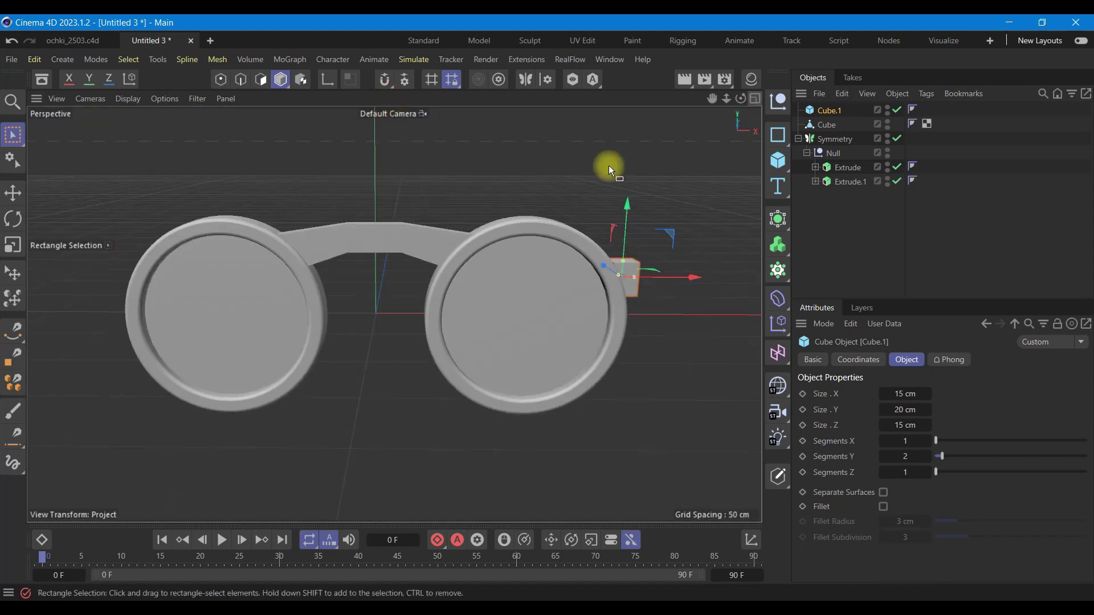
{"action": "left_click_drag", "start_coordinate": [740, 99], "coordinate": [636, 99]}
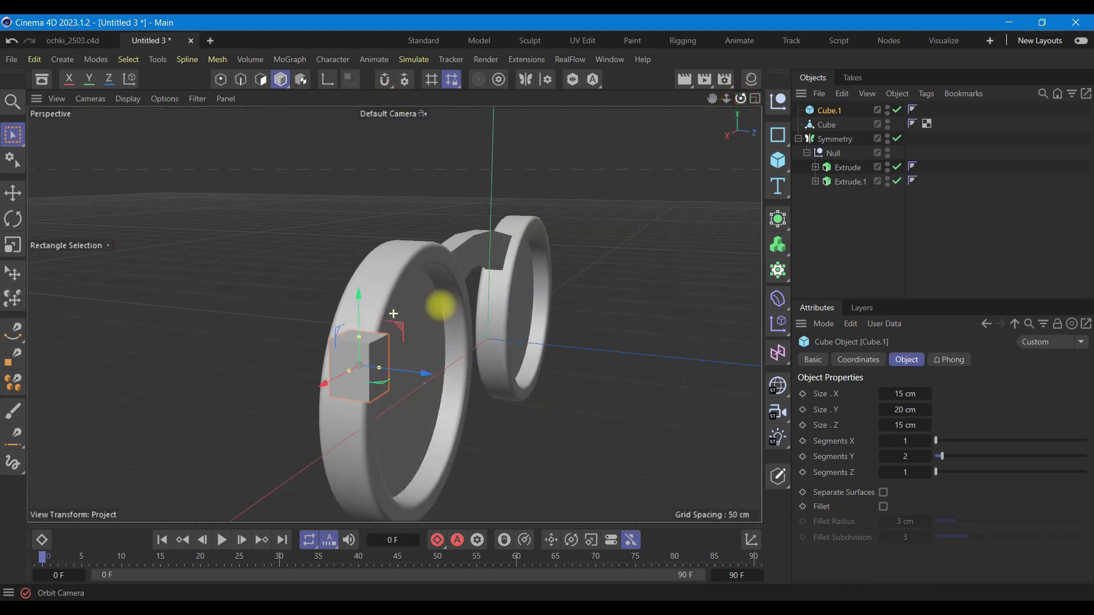
{"action": "left_click", "coordinate": [12, 192]}
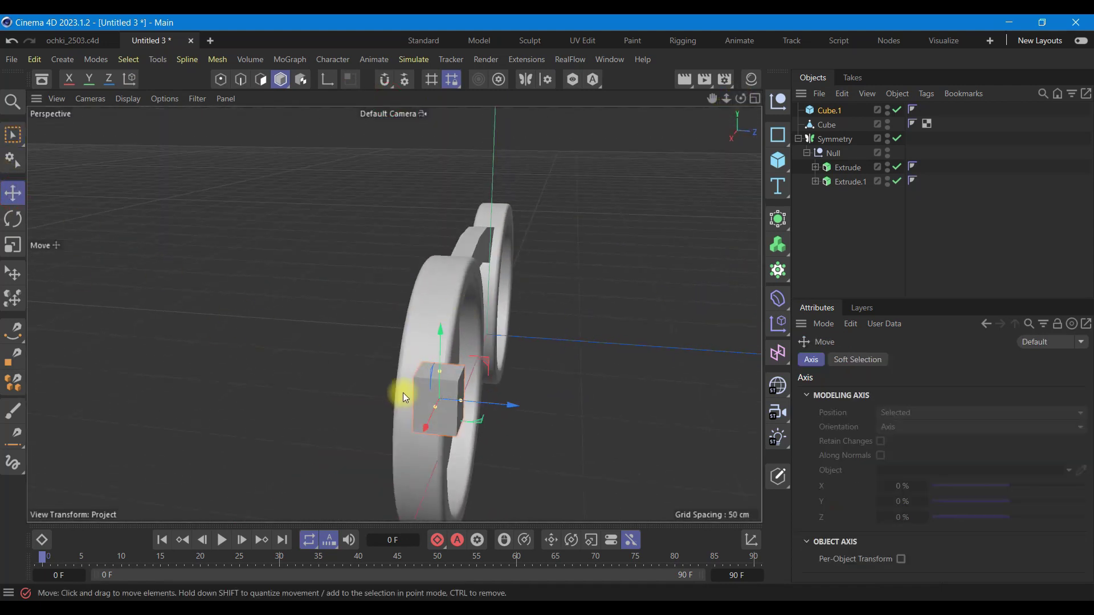
{"action": "left_click_drag", "start_coordinate": [503, 408], "coordinate": [484, 408]}
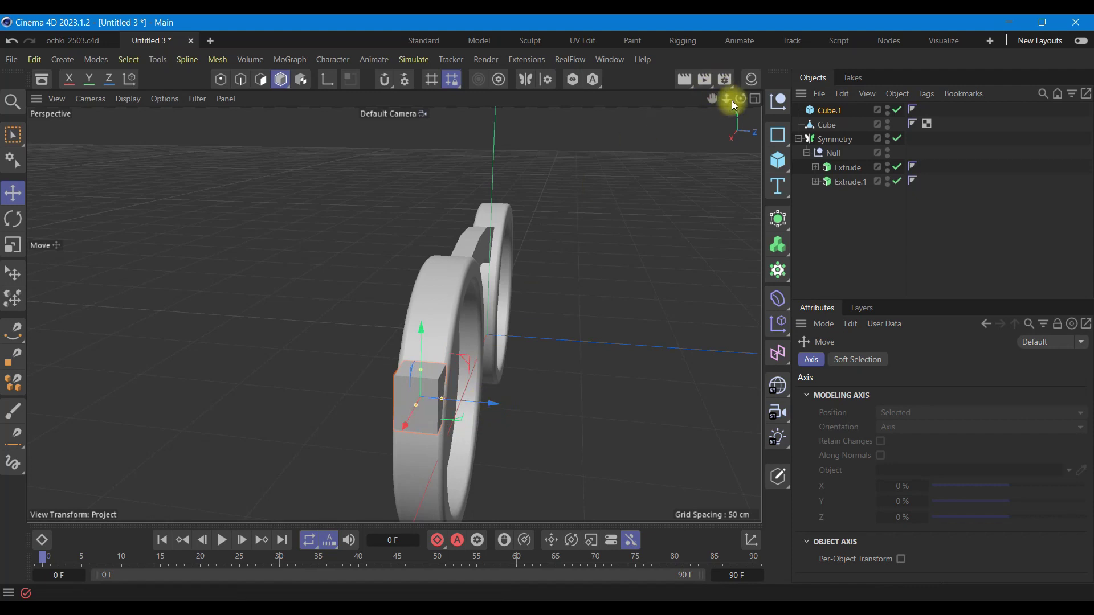
{"action": "left_click_drag", "start_coordinate": [734, 101], "coordinate": [621, 308]}
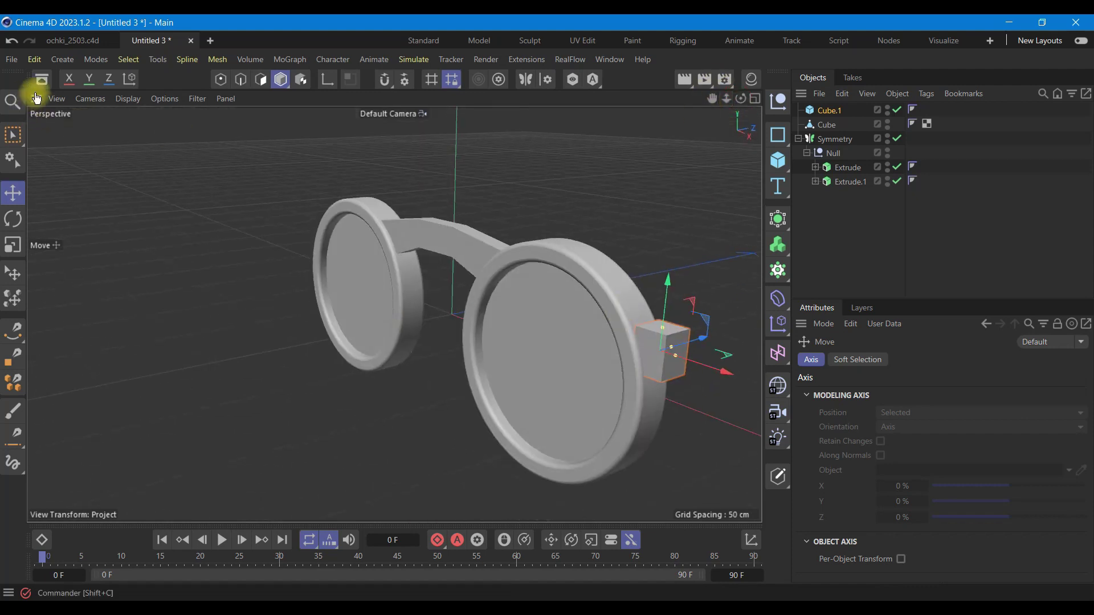
- Turn on Gouraud Shading (Lines) display and select Cube.1
{"action": "left_click", "coordinate": [127, 99]}
{"action": "left_click", "coordinate": [141, 161]}
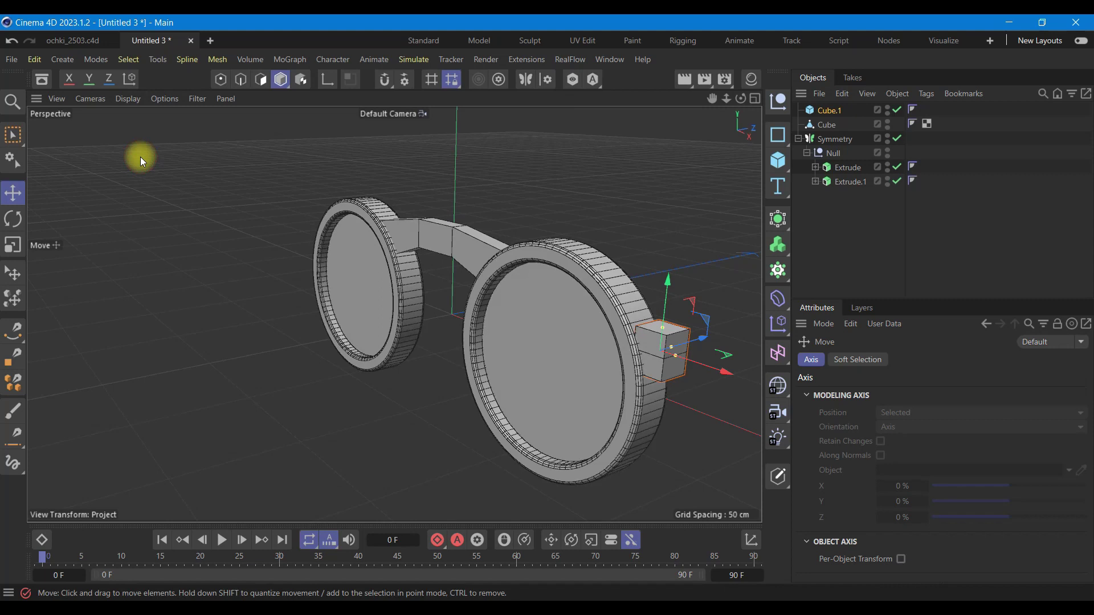
{"action": "left_click_drag", "start_coordinate": [741, 99], "coordinate": [457, 298]}
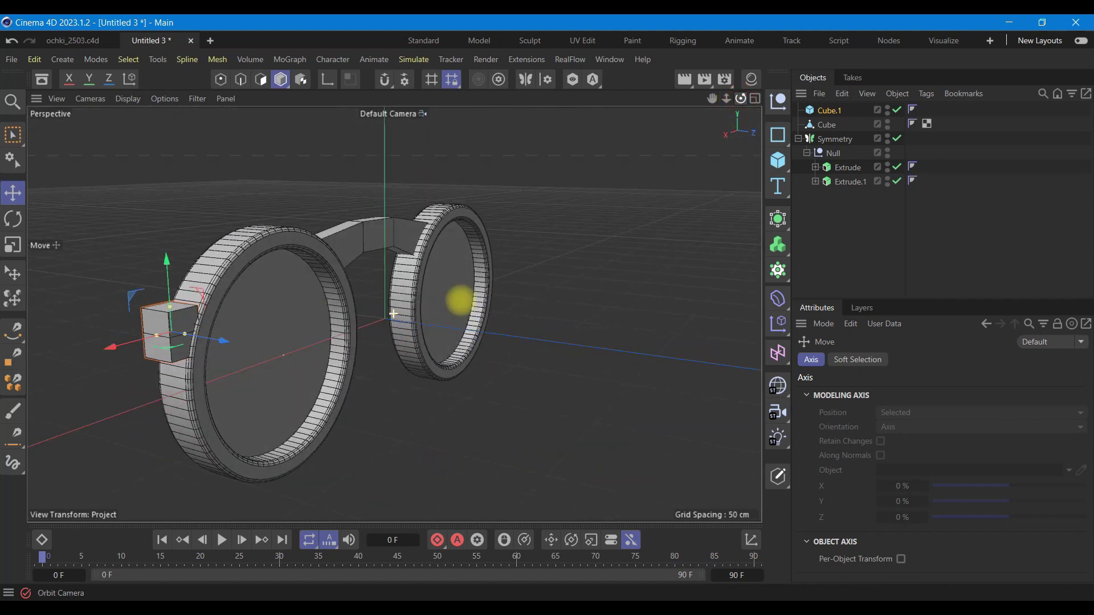
{"action": "left_click", "coordinate": [823, 110]}
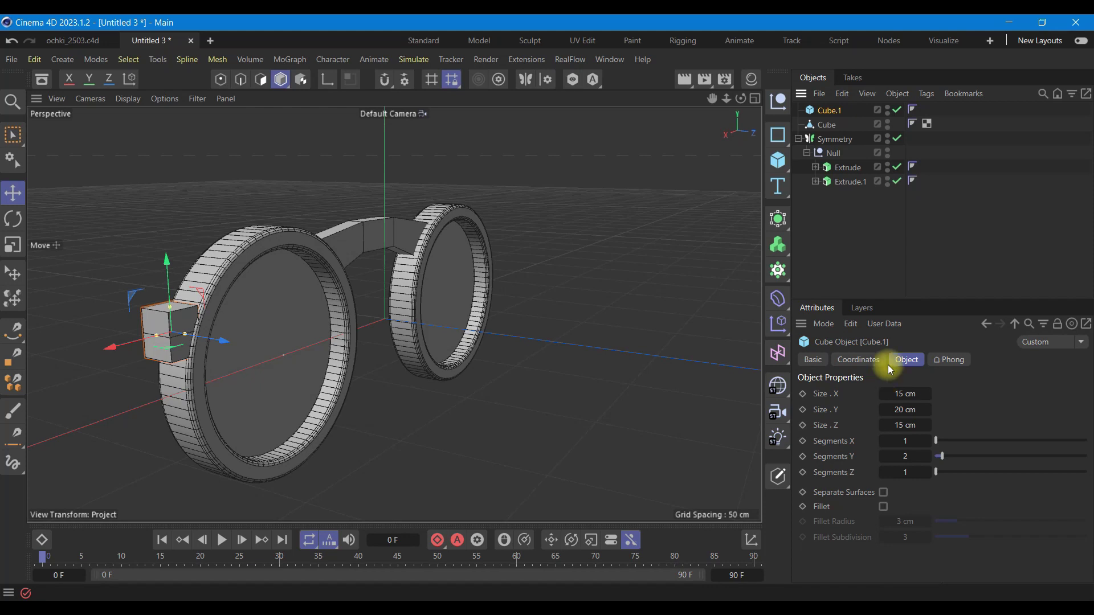
- Make Cube.1 editable, parent it under the Null, and select its outer polygon
{"action": "left_click", "coordinate": [780, 479]}
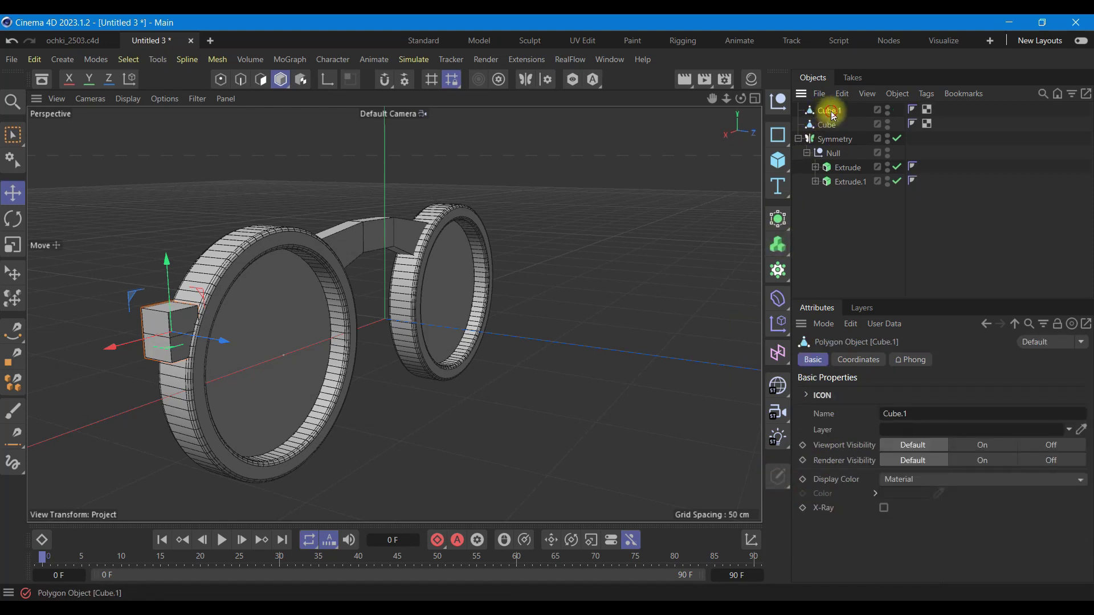
{"action": "left_click_drag", "start_coordinate": [833, 116], "coordinate": [830, 150]}
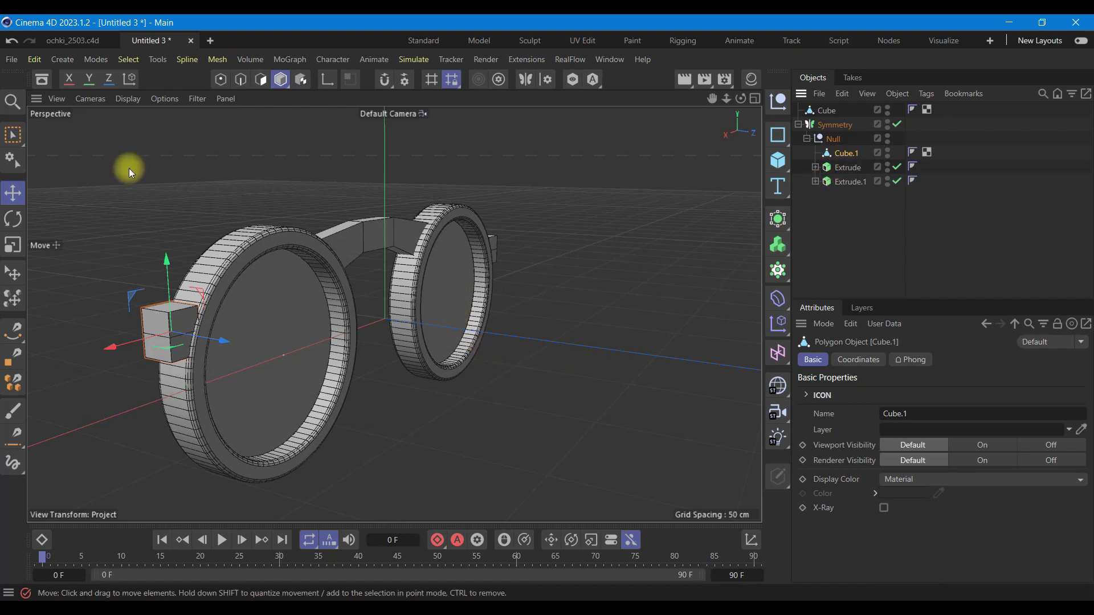
{"action": "left_click", "coordinate": [261, 80]}
{"action": "left_click", "coordinate": [186, 320]}
{"action": "right_click", "coordinate": [186, 321]}
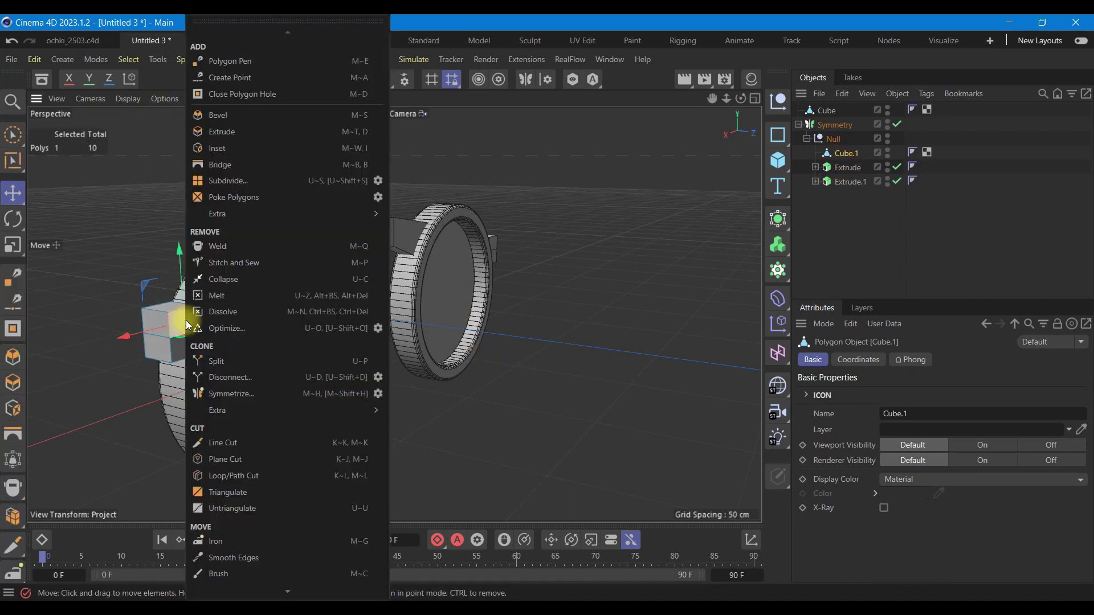
- Extrude the selected face 100 cm to form the temple arms
{"action": "left_click", "coordinate": [235, 133]}
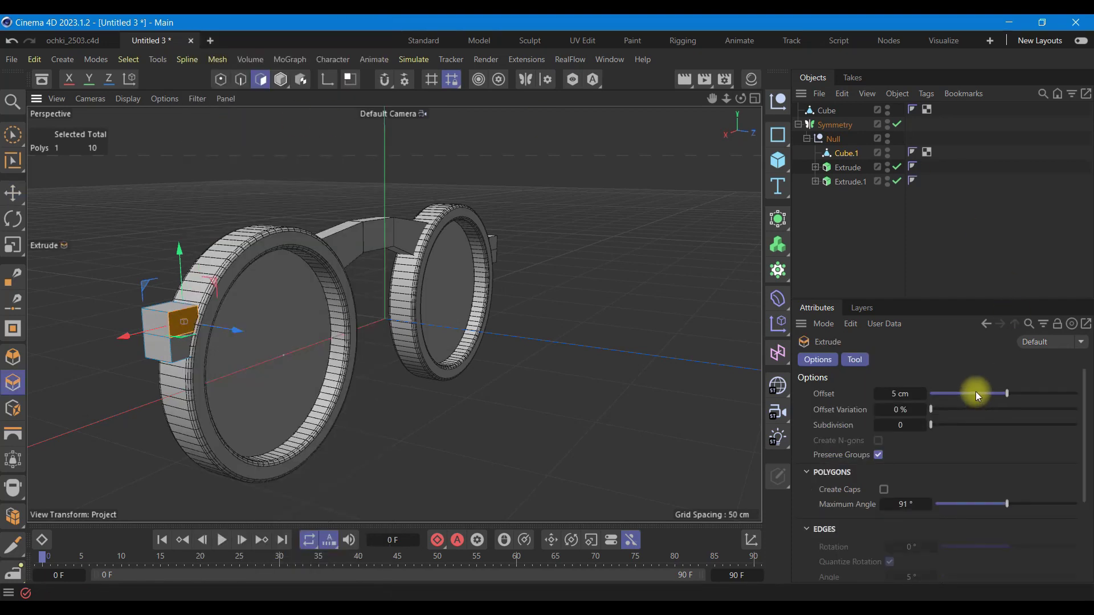
{"action": "left_click", "coordinate": [897, 393]}
{"action": "type", "text": "100"}
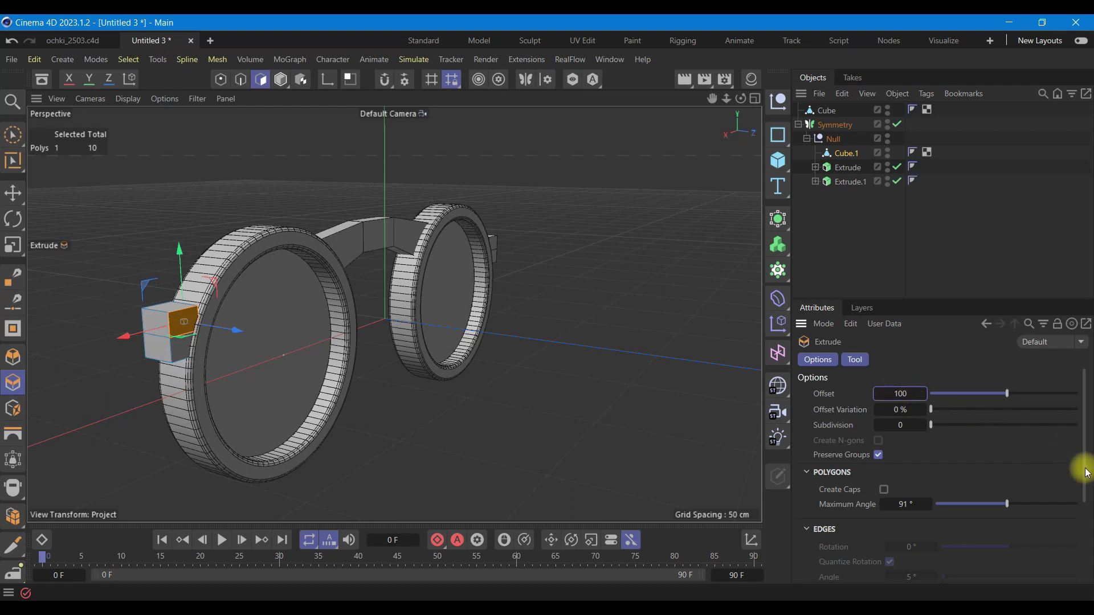
{"action": "left_click_drag", "start_coordinate": [1087, 465], "coordinate": [1089, 549]}
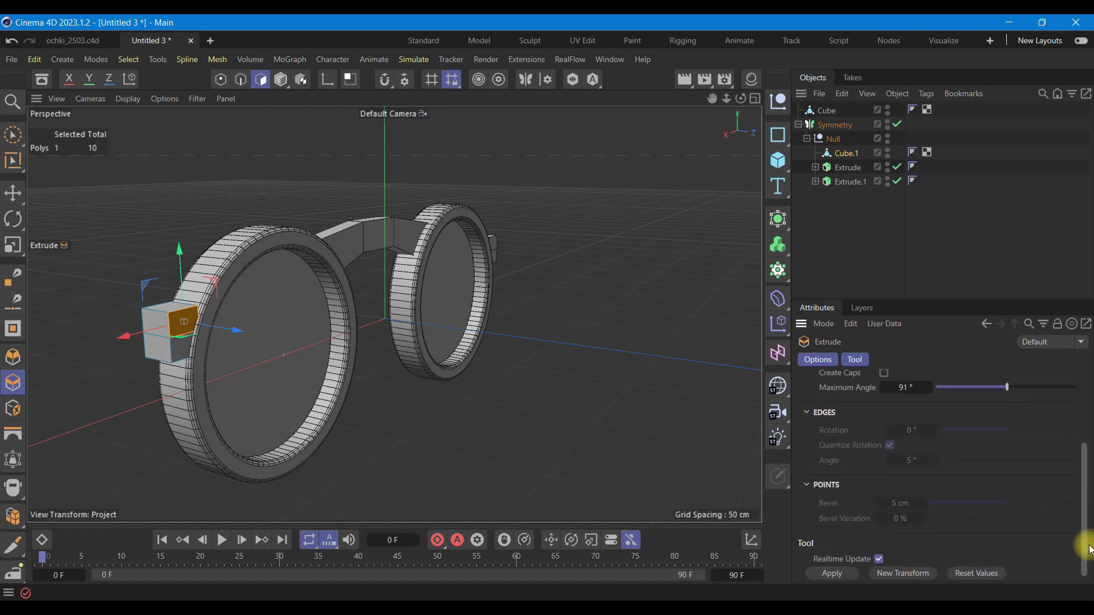
{"action": "scroll", "coordinate": [866, 567], "scroll_direction": "up", "scroll_amount": 3}
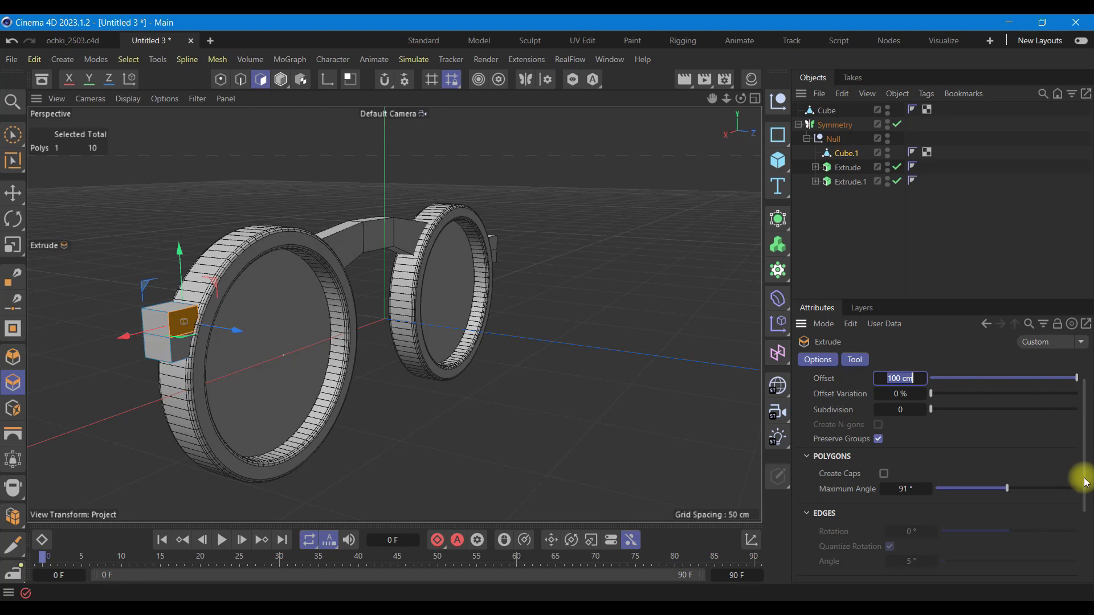
{"action": "left_click_drag", "start_coordinate": [1085, 482], "coordinate": [1085, 553]}
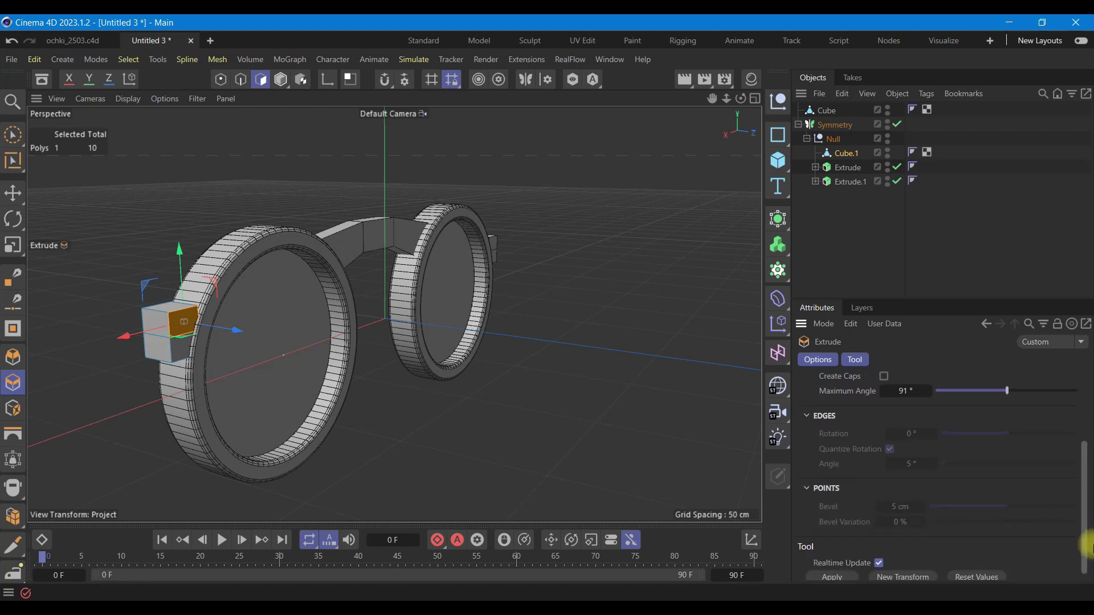
{"action": "left_click", "coordinate": [831, 572]}
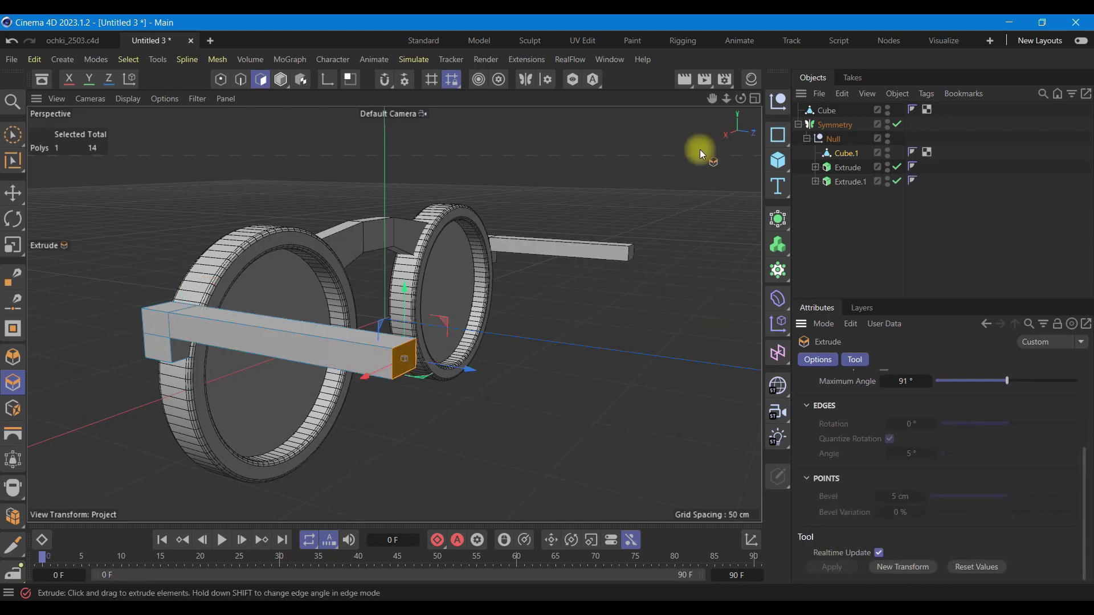
{"action": "mouse_move", "coordinate": [739, 98]}
{"action": "left_mouse_down"}
{"action": "mouse_move", "coordinate": [514, 329]}
{"action": "mouse_move", "coordinate": [533, 317]}
{"action": "mouse_move", "coordinate": [630, 317]}
{"action": "mouse_move", "coordinate": [569, 312]}
{"action": "left_mouse_up"}
- Start a Matrix Extrude on the arm's end face with 8 steps and 50 cm move
{"action": "right_click", "coordinate": [309, 342]}
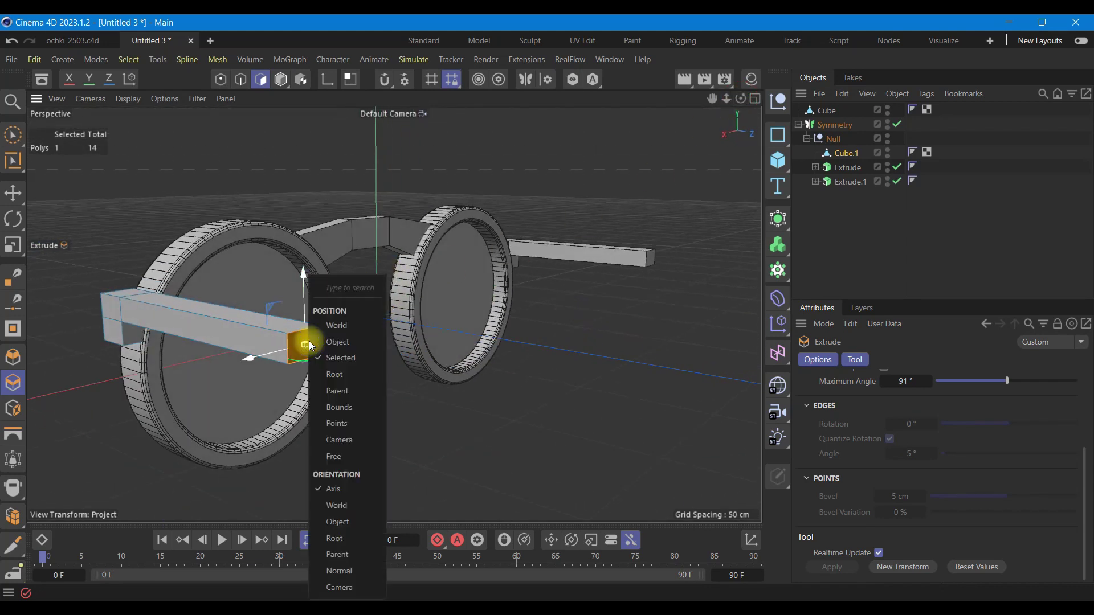
{"action": "right_click", "coordinate": [307, 351]}
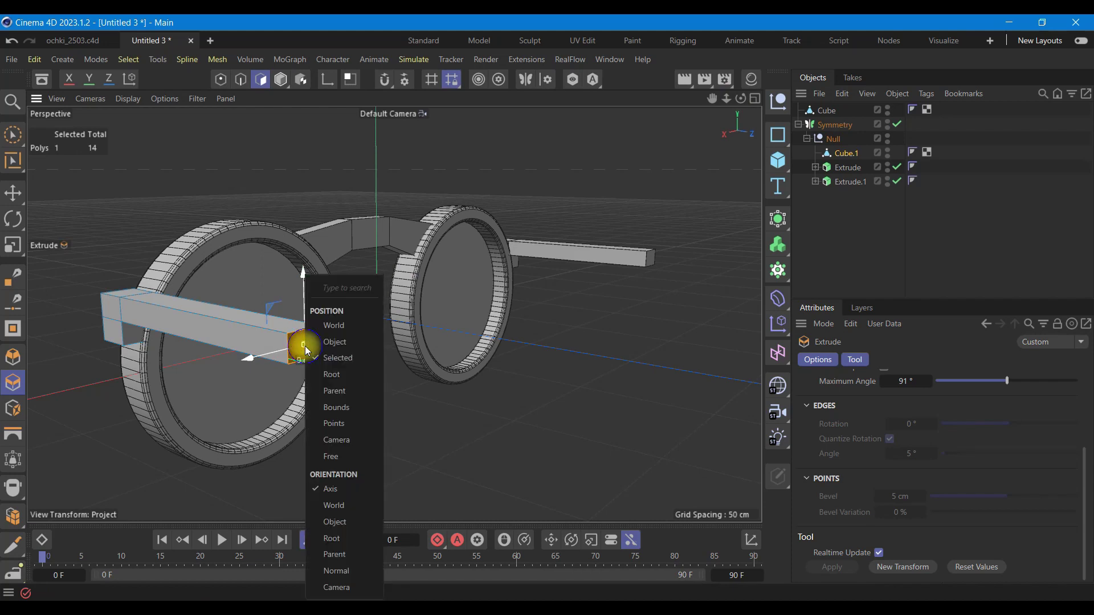
{"action": "left_click", "coordinate": [23, 140]}
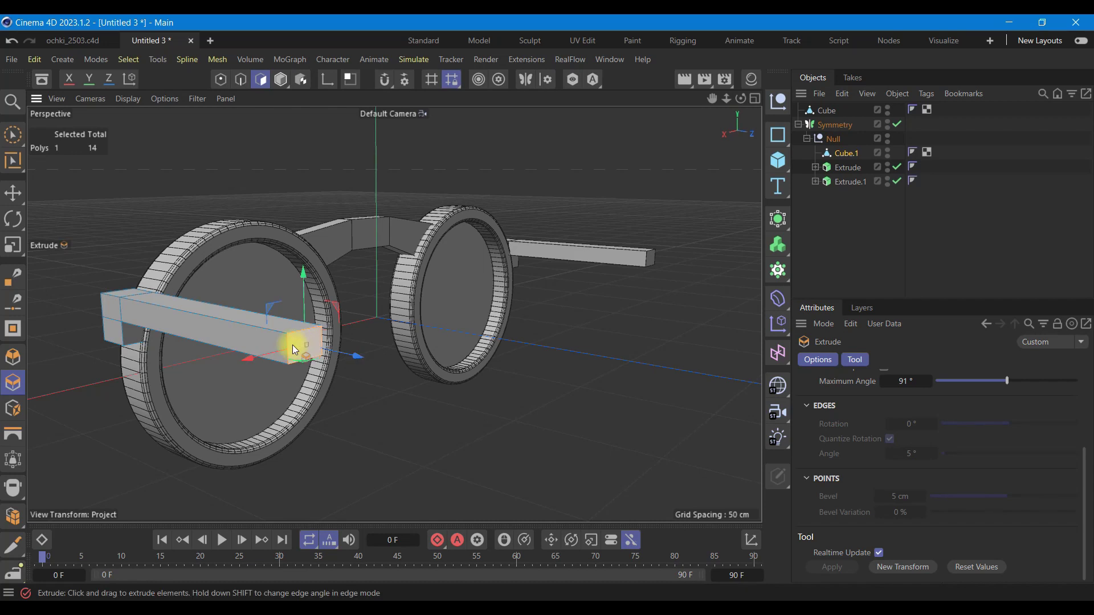
{"action": "right_click", "coordinate": [292, 344]}
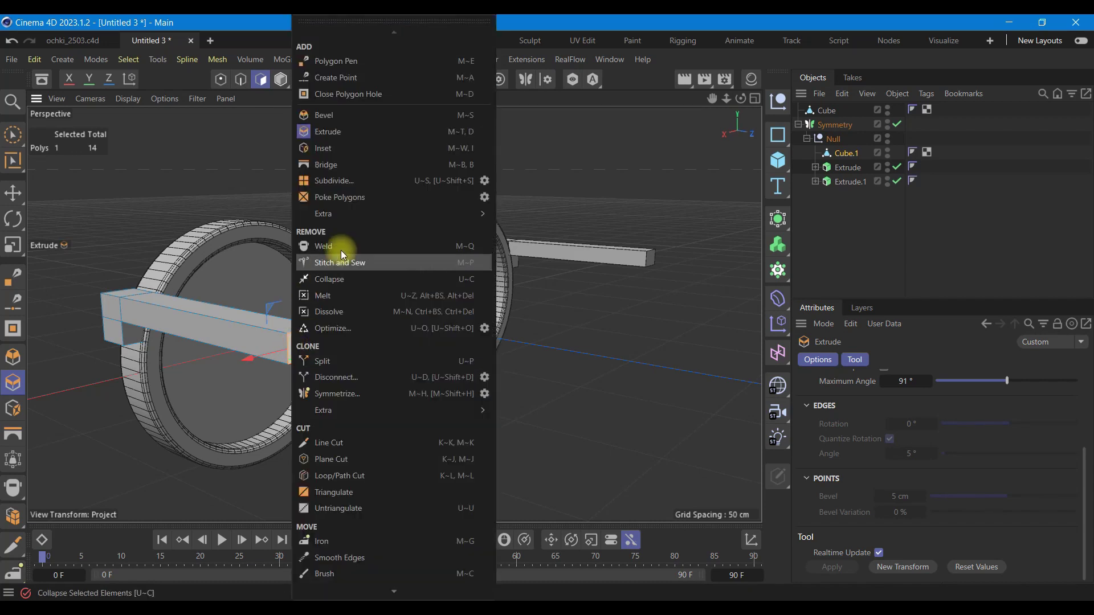
{"action": "mouse_move", "coordinate": [342, 214]}
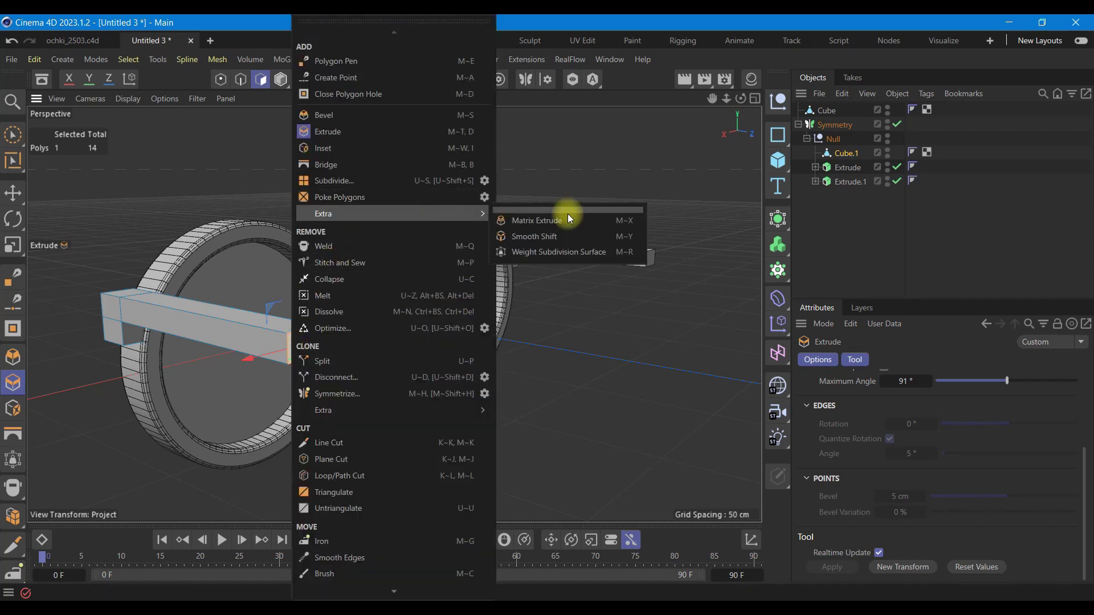
{"action": "left_click", "coordinate": [568, 219]}
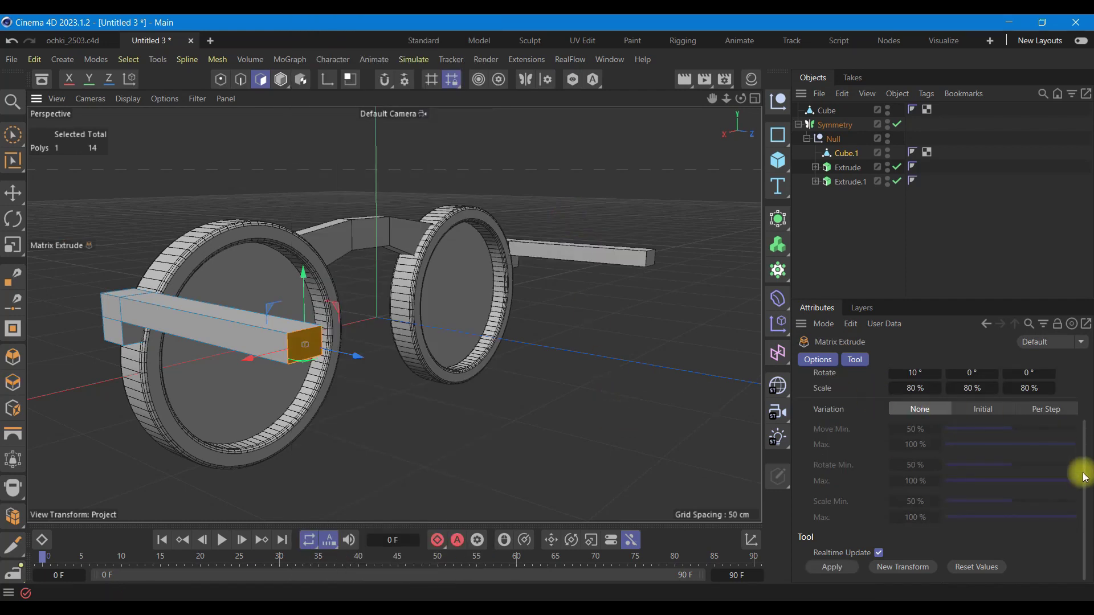
{"action": "left_click_drag", "start_coordinate": [1085, 481], "coordinate": [1084, 393]}
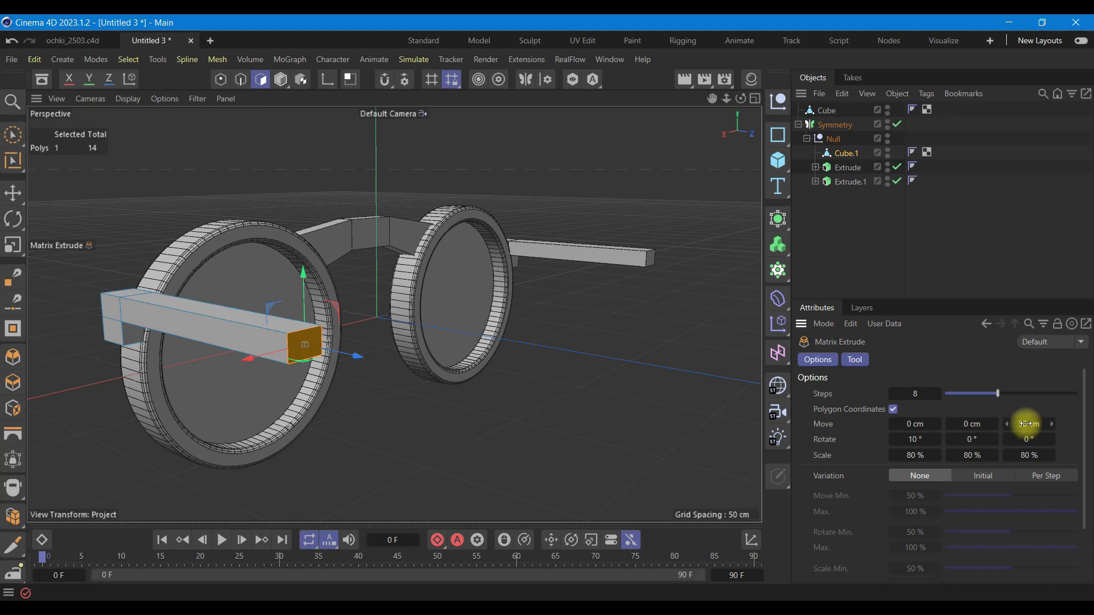
{"action": "left_click_drag", "start_coordinate": [1026, 424], "coordinate": [1078, 426]}
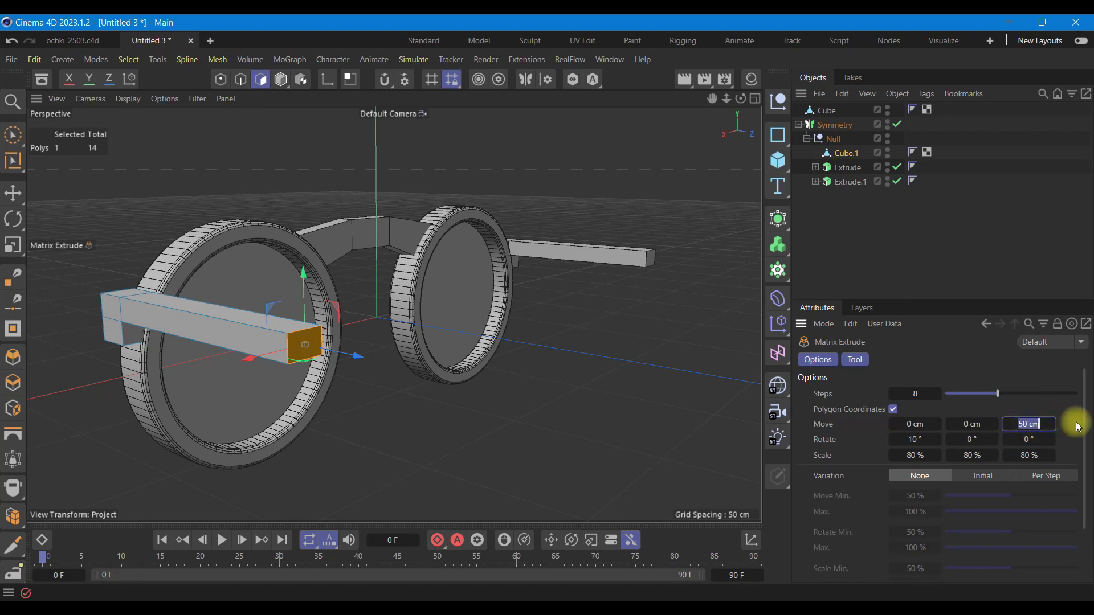
- Set per-step rotation 10°/4°/0° and scale 95/95/100%, then apply the Matrix Extrude
{"action": "left_click", "coordinate": [970, 440]}
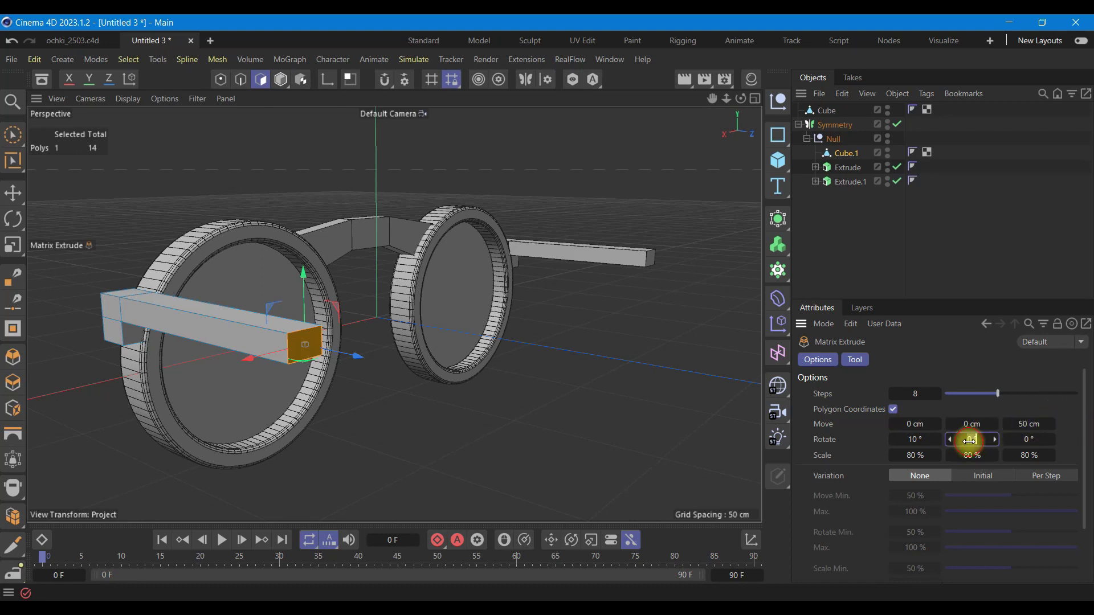
{"action": "left_click", "coordinate": [913, 455]}
{"action": "type", "text": "9"}
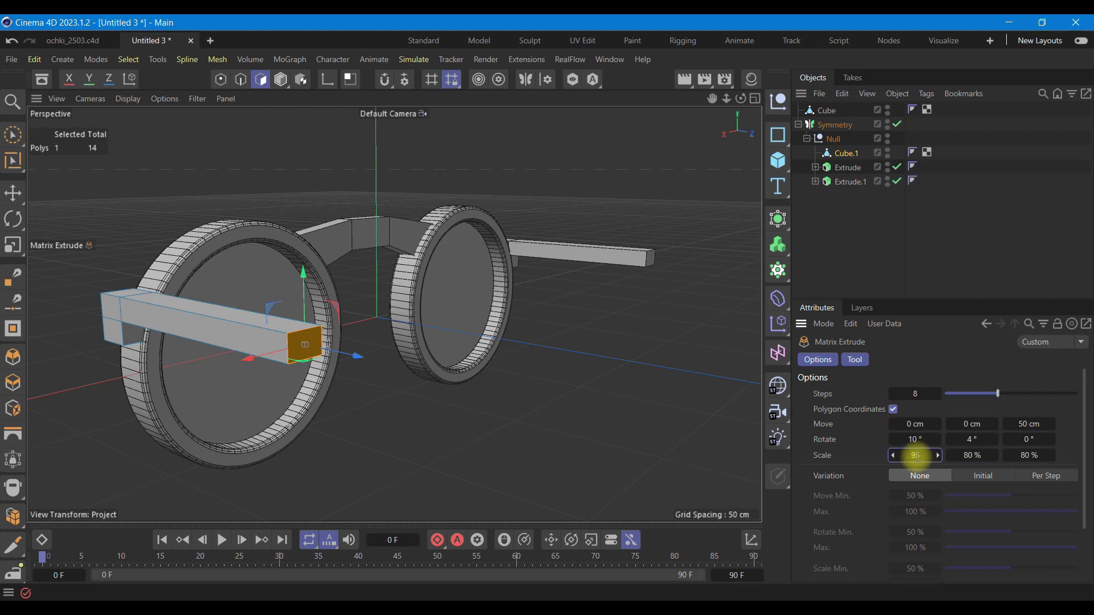
{"action": "left_click", "coordinate": [970, 455]}
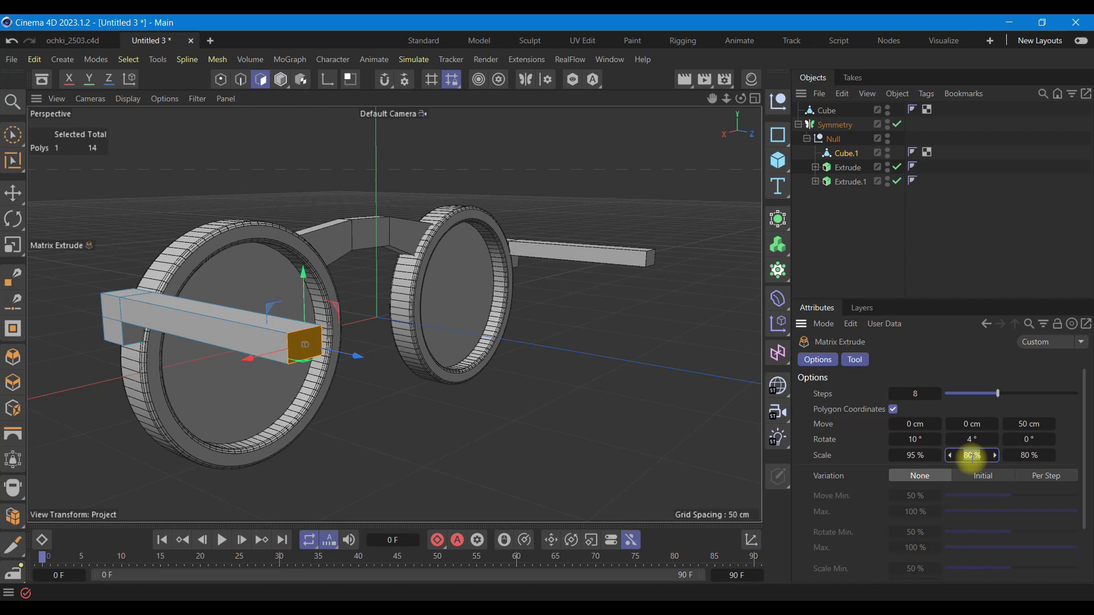
{"action": "type", "text": "95"}
{"action": "left_click", "coordinate": [1026, 424]}
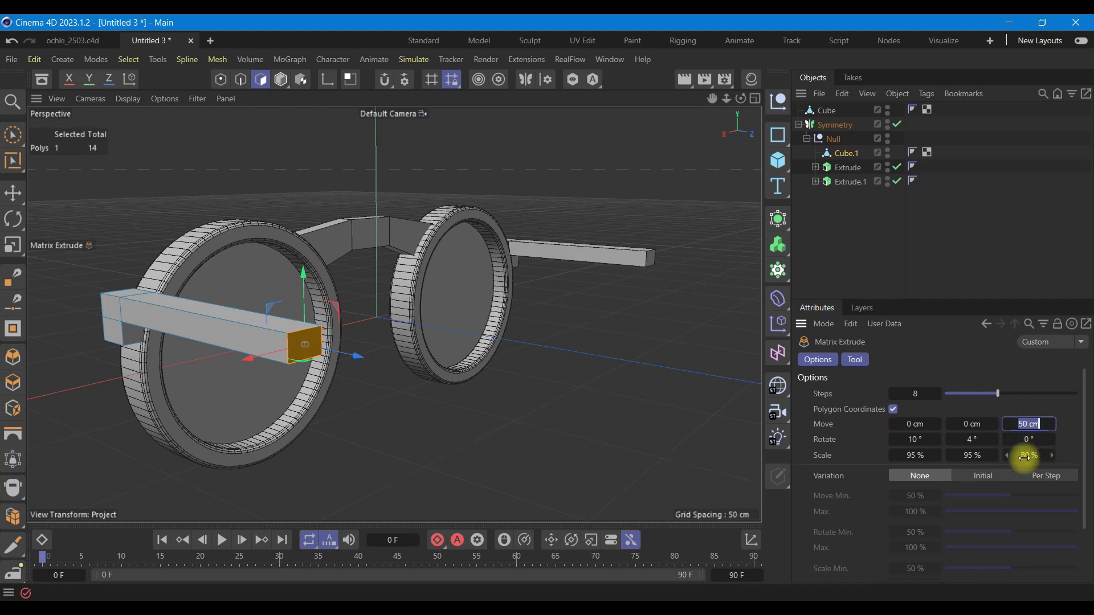
{"action": "left_click", "coordinate": [1022, 455]}
{"action": "type", "text": "100"}
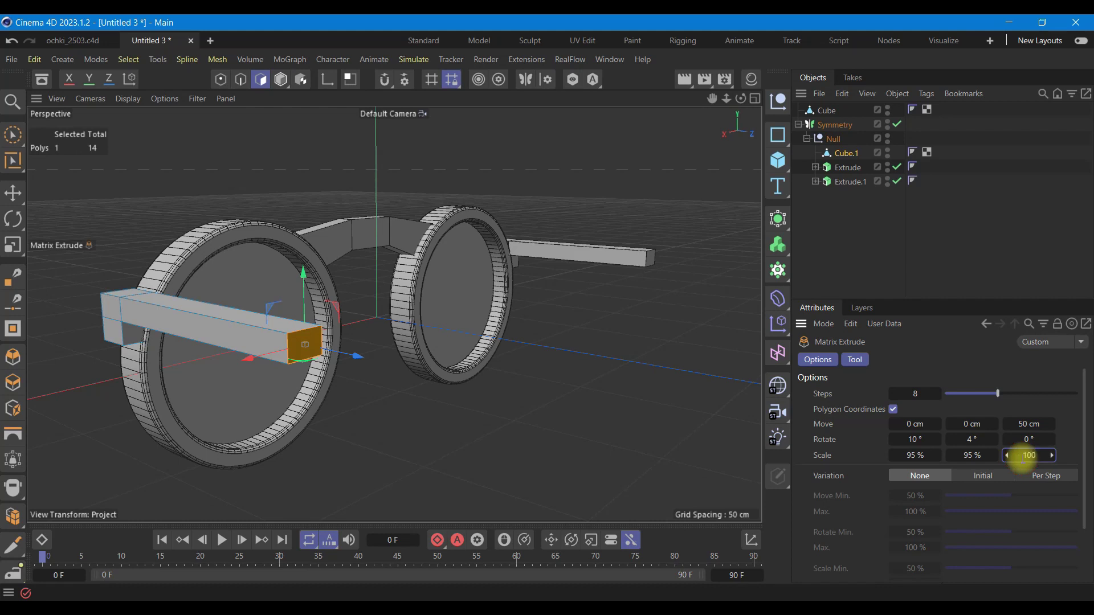
{"action": "left_click", "coordinate": [1025, 424]}
{"action": "type", "text": "10"}
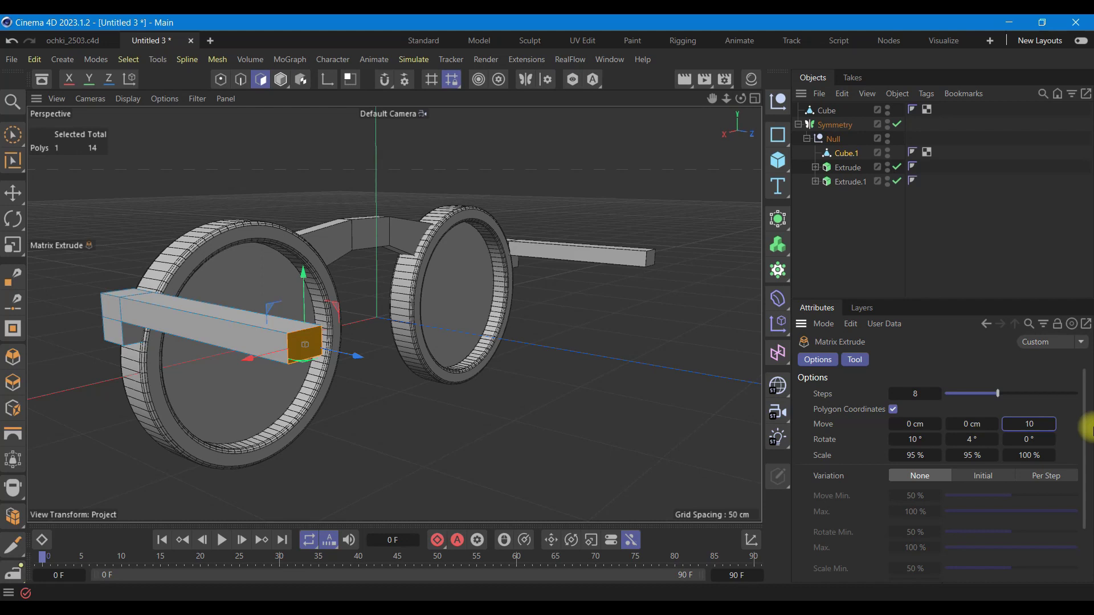
{"action": "scroll", "coordinate": [1084, 462], "scroll_direction": "down", "scroll_amount": 2}
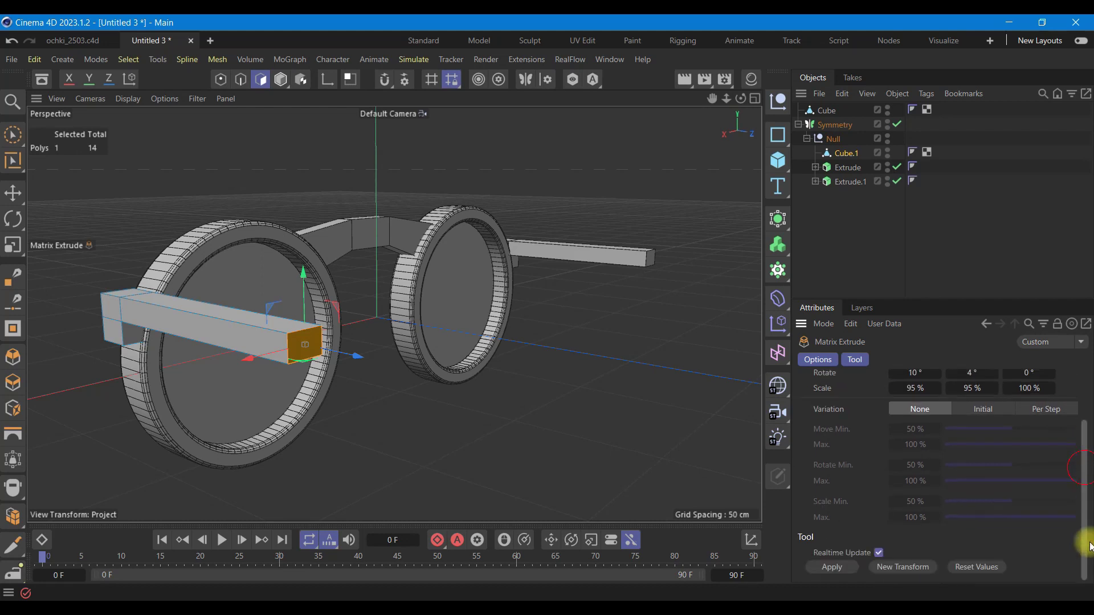
{"action": "left_click", "coordinate": [830, 568]}
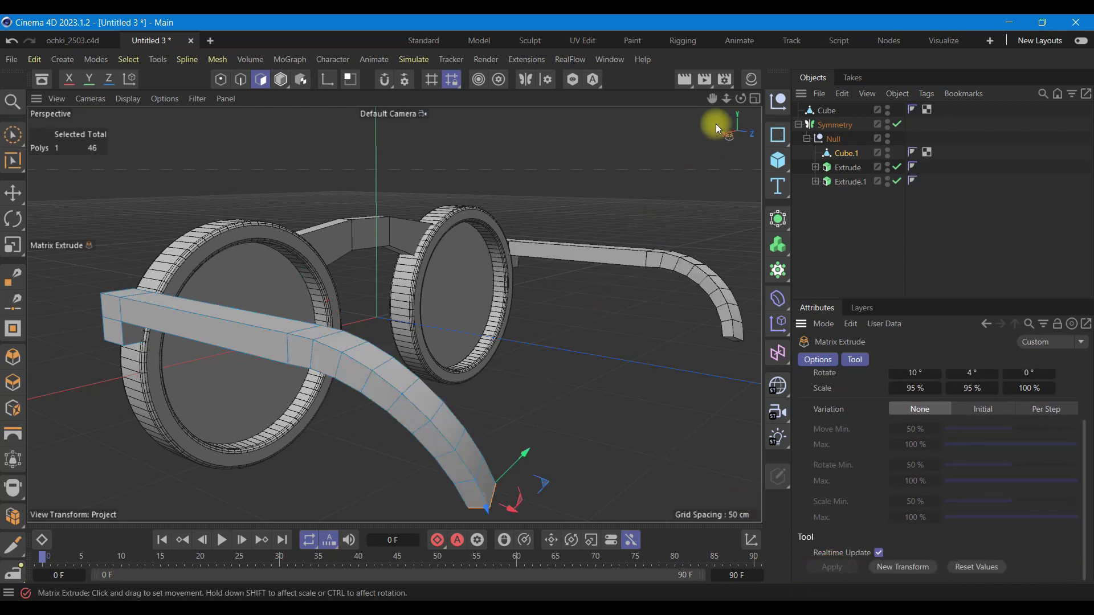
{"action": "left_click_drag", "start_coordinate": [740, 99], "coordinate": [558, 303]}
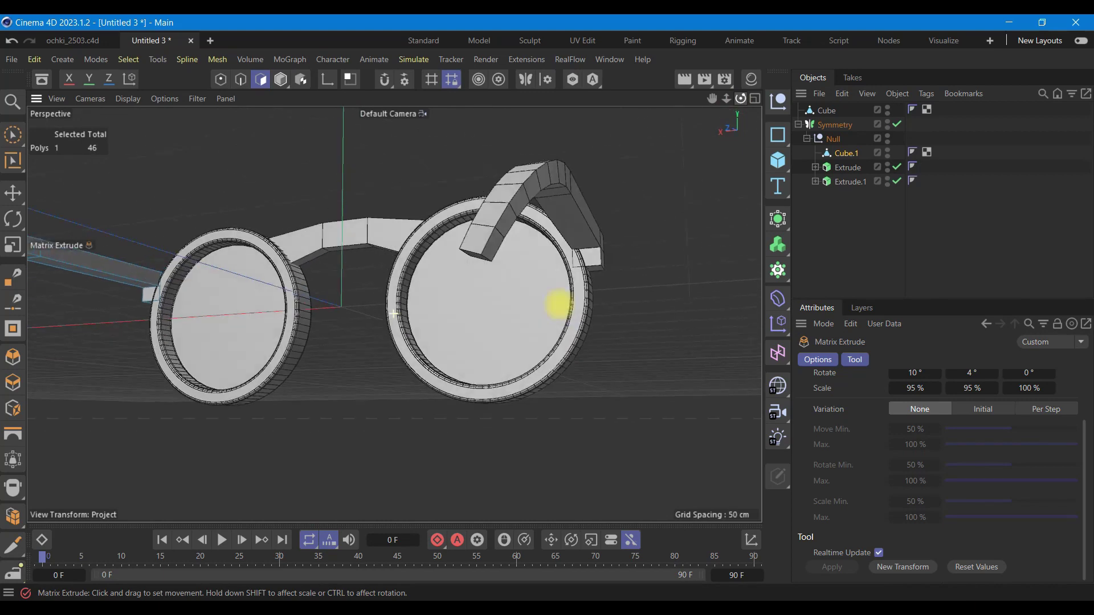
- Add a new Symmetry object from the generator objects
{"action": "left_click_drag", "start_coordinate": [558, 304], "coordinate": [872, 334]}
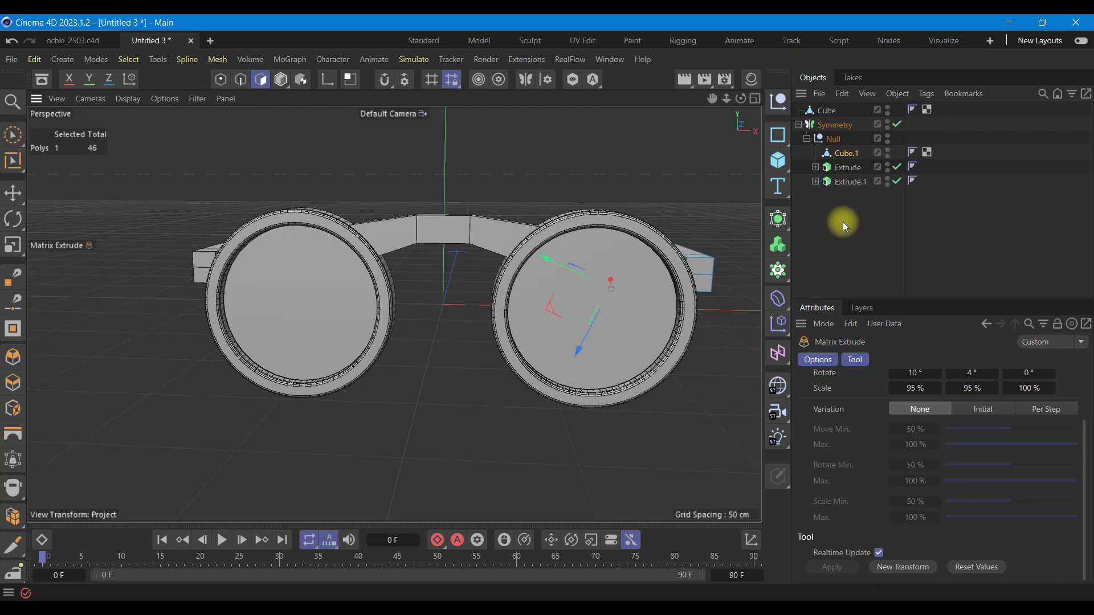
{"action": "left_click", "coordinate": [781, 224]}
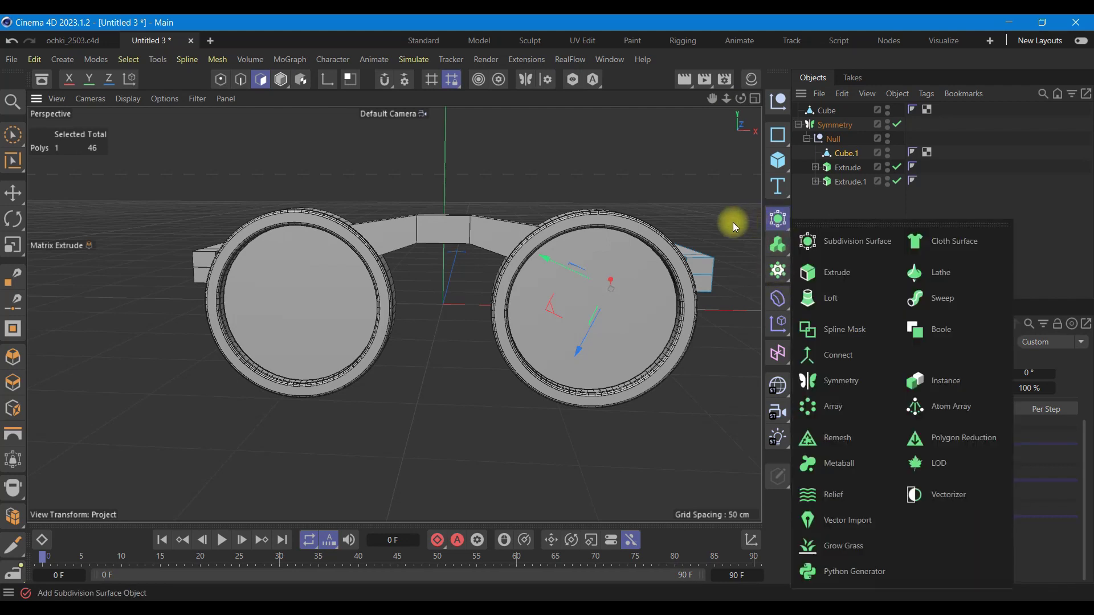
{"action": "left_click", "coordinate": [781, 244]}
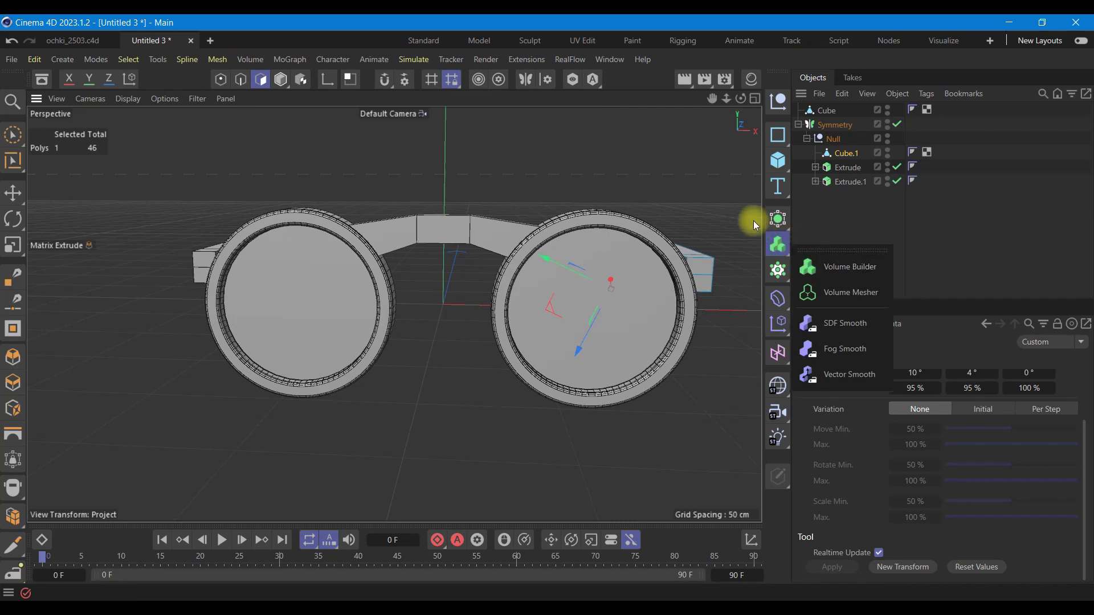
{"action": "left_click", "coordinate": [798, 124]}
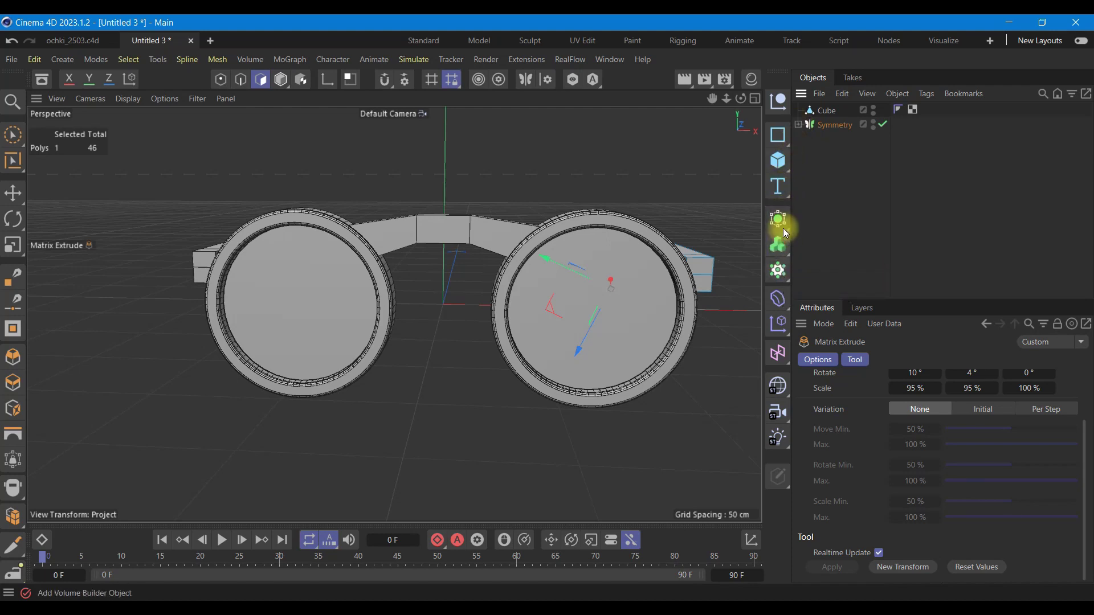
{"action": "left_click_drag", "start_coordinate": [778, 220], "coordinate": [843, 268]}
{"action": "left_click", "coordinate": [856, 386]}
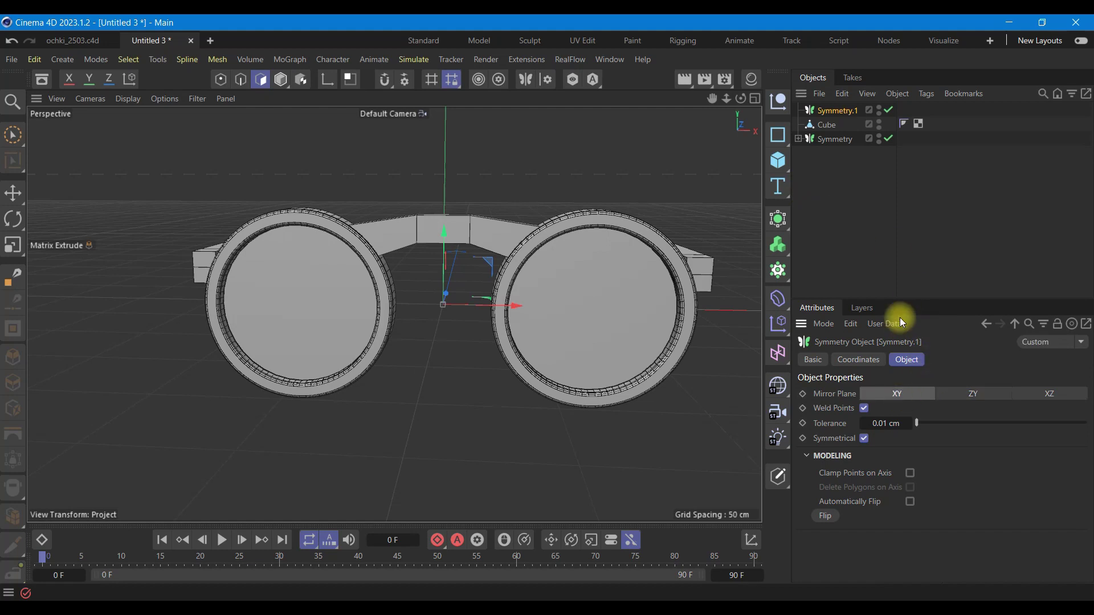
- Set Symmetry.1's Mirror Plane to ZY
{"action": "left_click", "coordinate": [833, 140]}
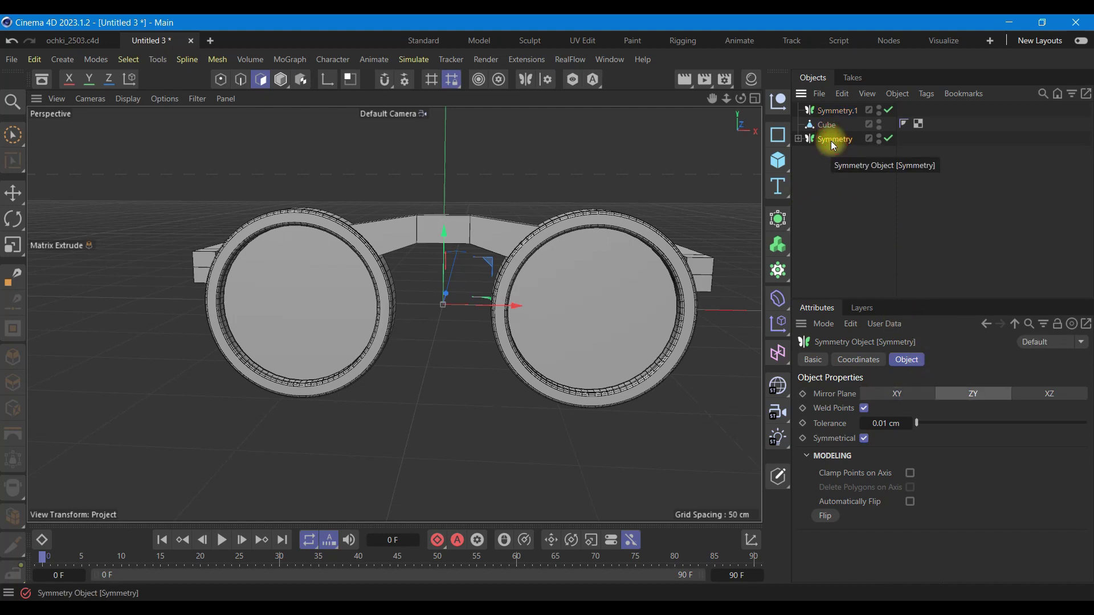
{"action": "left_click", "coordinate": [919, 364]}
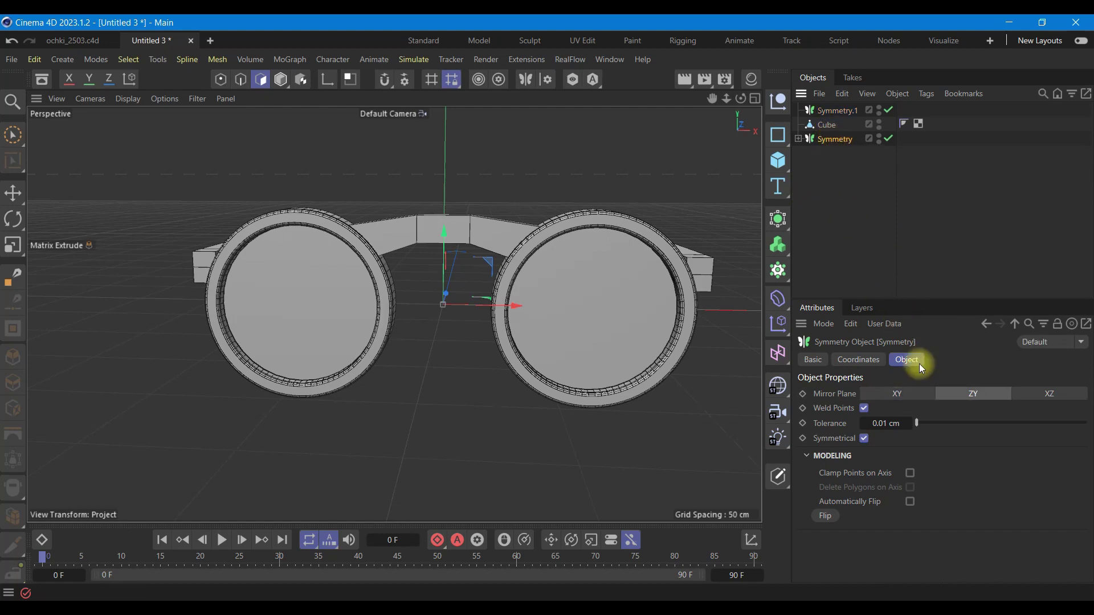
{"action": "left_click", "coordinate": [820, 111]}
{"action": "left_click", "coordinate": [968, 394]}
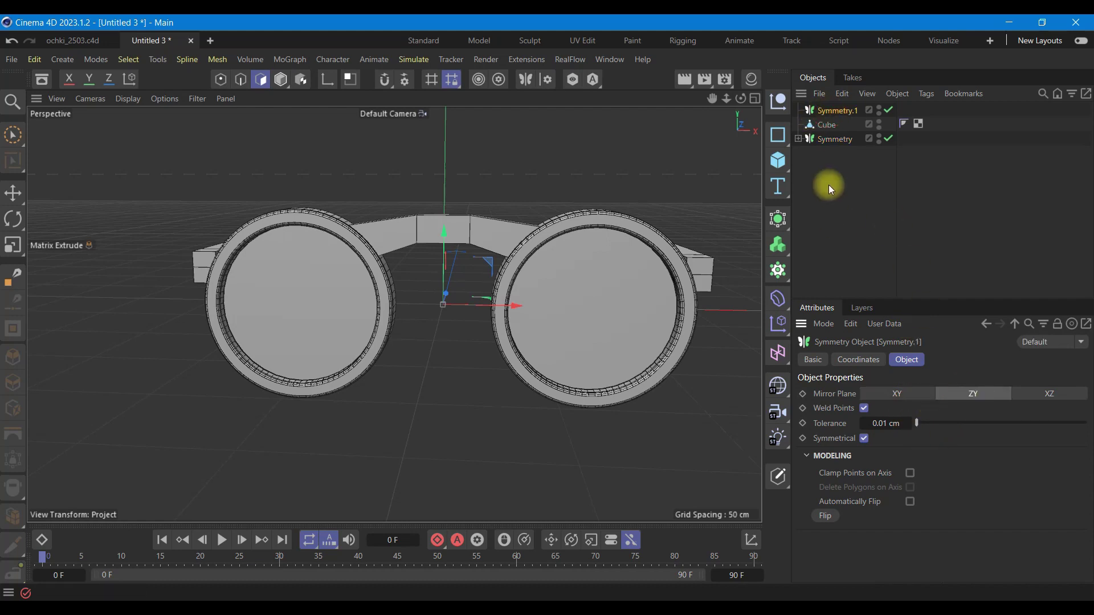
- Move Extrude.1, the lens rim, into Symmetry.1
{"action": "left_click", "coordinate": [798, 139]}
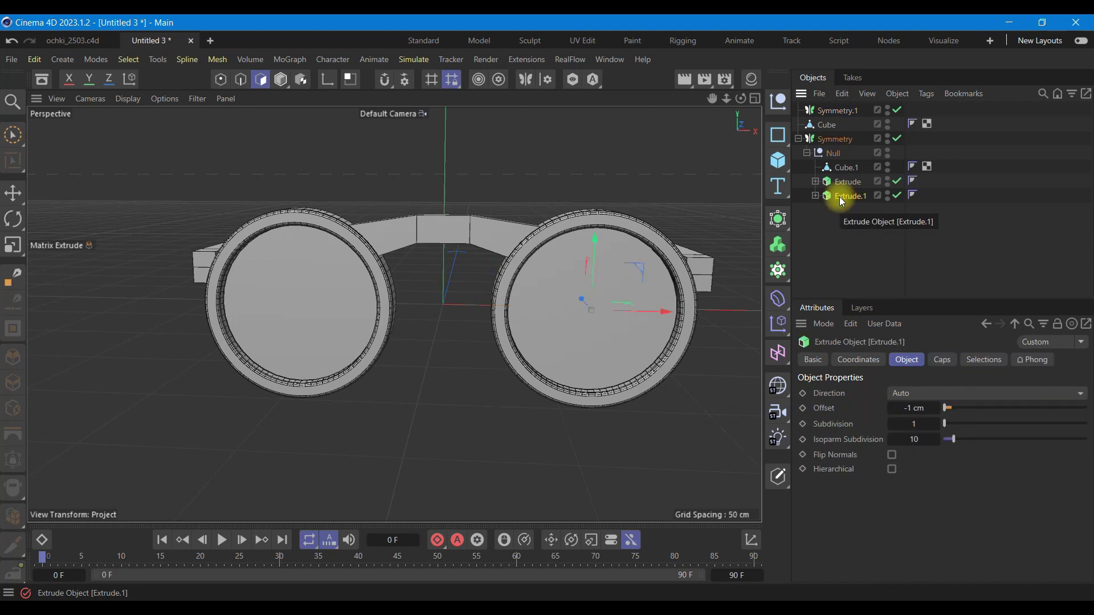
{"action": "left_click", "coordinate": [815, 195]}
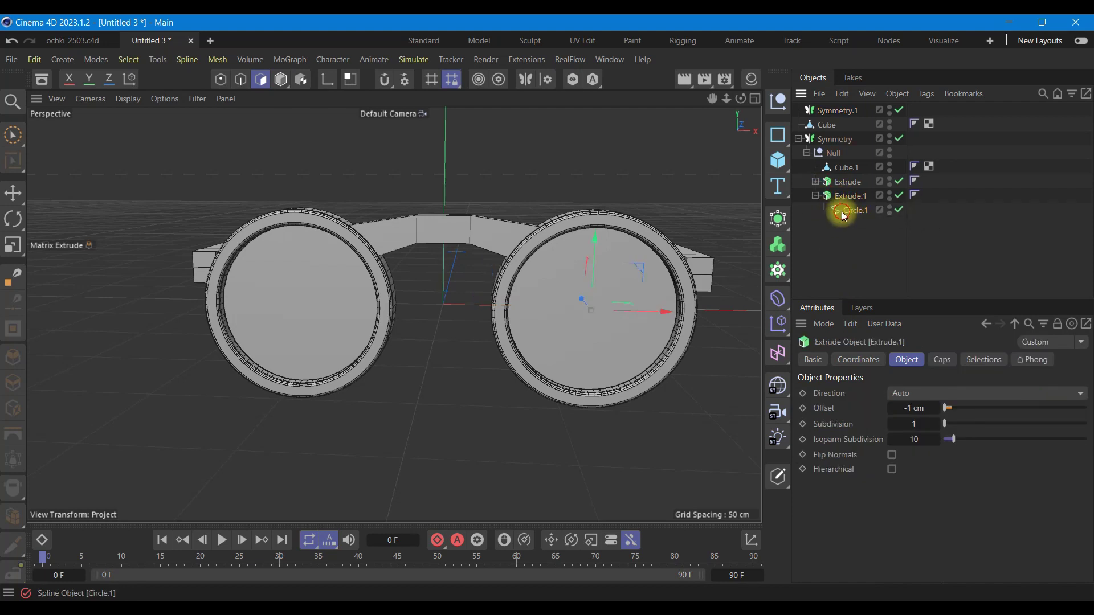
{"action": "left_click", "coordinate": [845, 216]}
{"action": "left_click", "coordinate": [815, 195]}
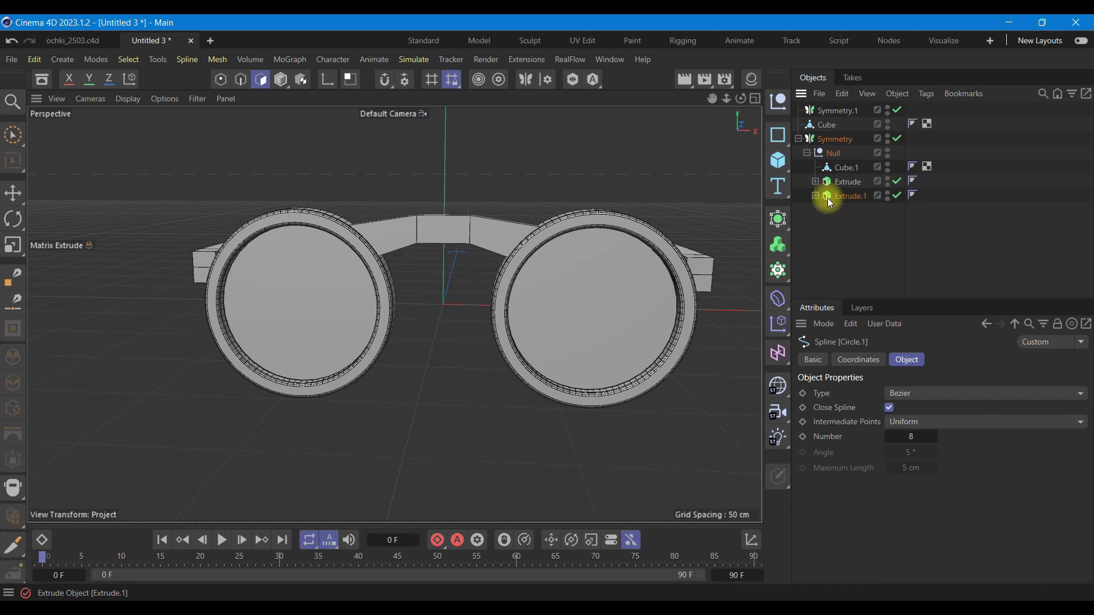
{"action": "left_click_drag", "start_coordinate": [855, 200], "coordinate": [837, 110]}
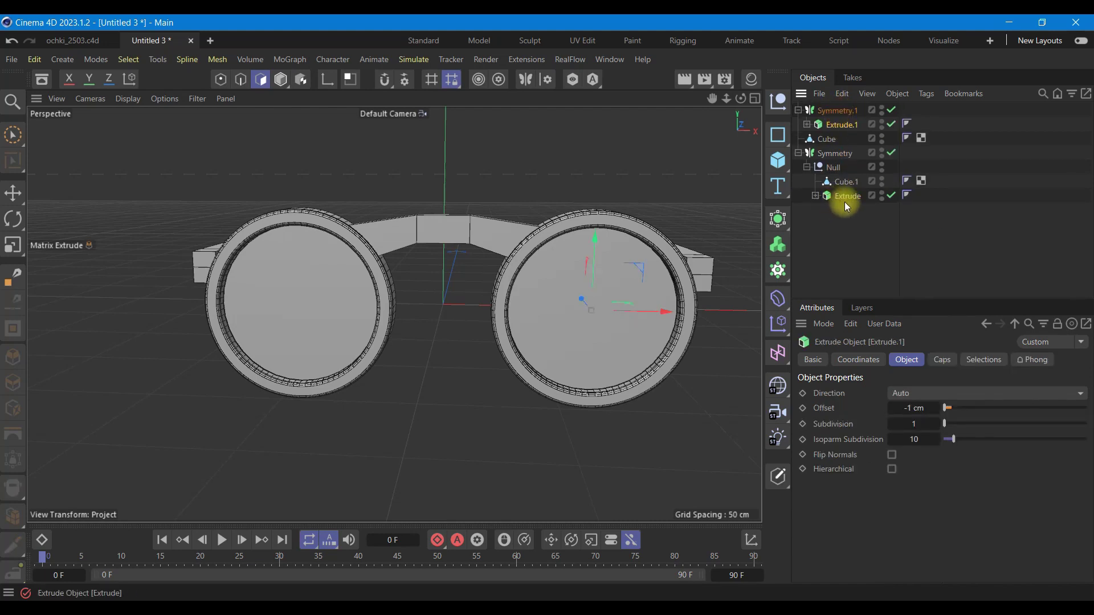
{"action": "left_click", "coordinate": [798, 153]}
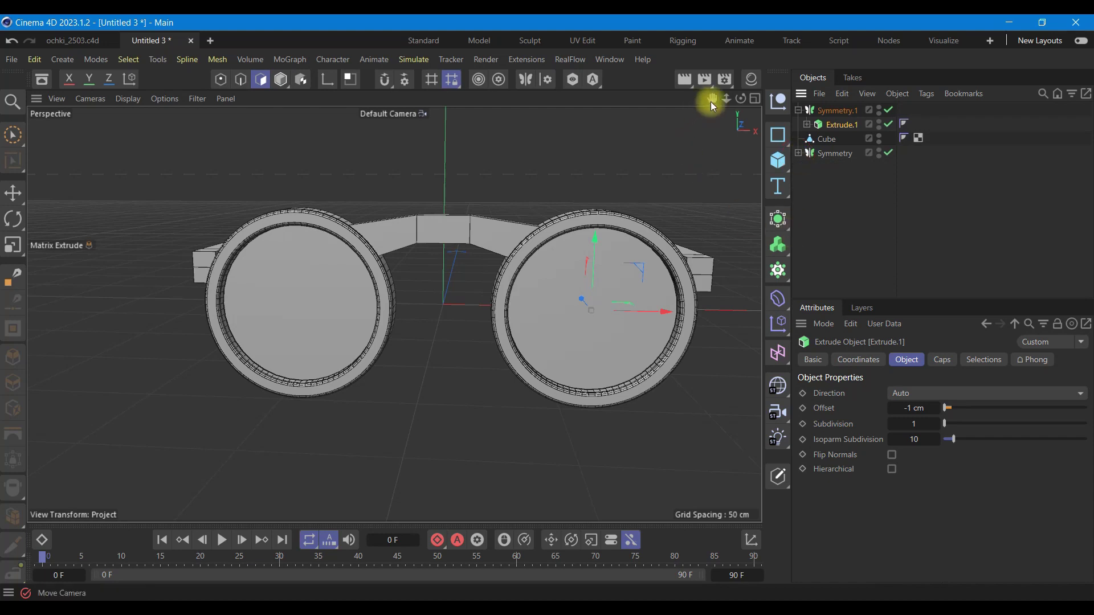
{"action": "mouse_move", "coordinate": [741, 99]}
{"action": "left_mouse_down"}
{"action": "mouse_move", "coordinate": [491, 322]}
{"action": "mouse_move", "coordinate": [739, 107]}
{"action": "mouse_move", "coordinate": [543, 307]}
{"action": "left_mouse_up"}
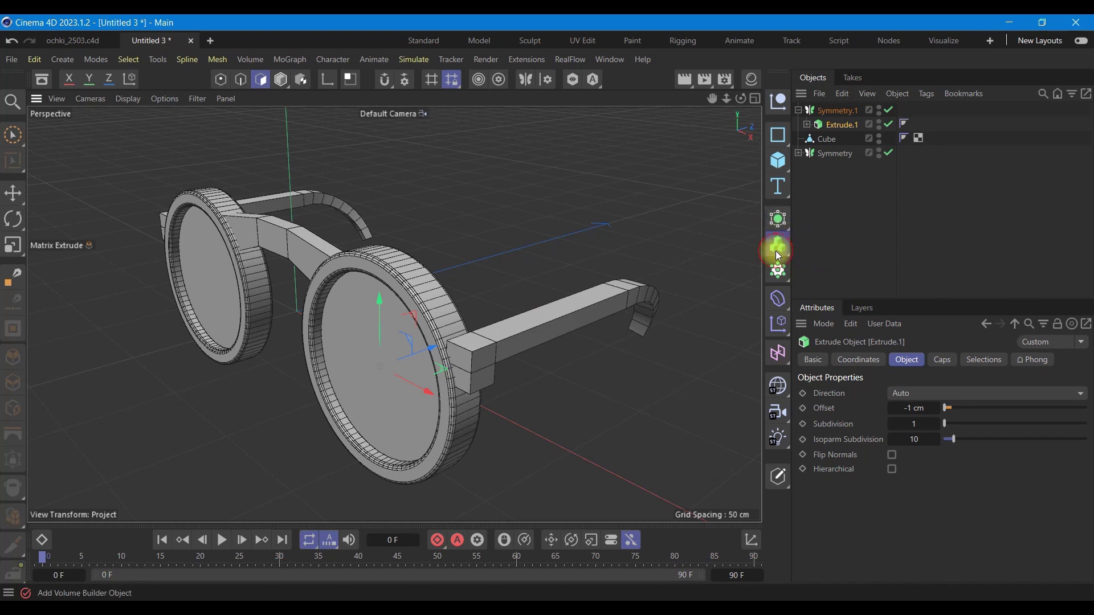
- Add a Volume Mesher containing a Volume Builder with 1 cm voxel size
{"action": "left_click_drag", "start_coordinate": [778, 256], "coordinate": [843, 286]}
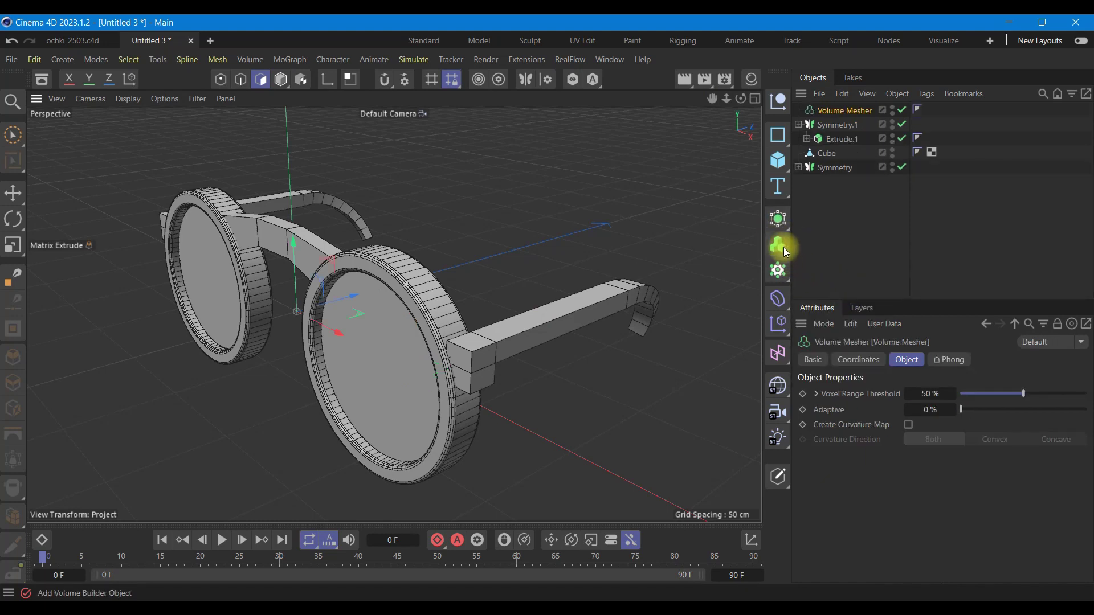
{"action": "left_click_drag", "start_coordinate": [784, 247], "coordinate": [832, 268]}
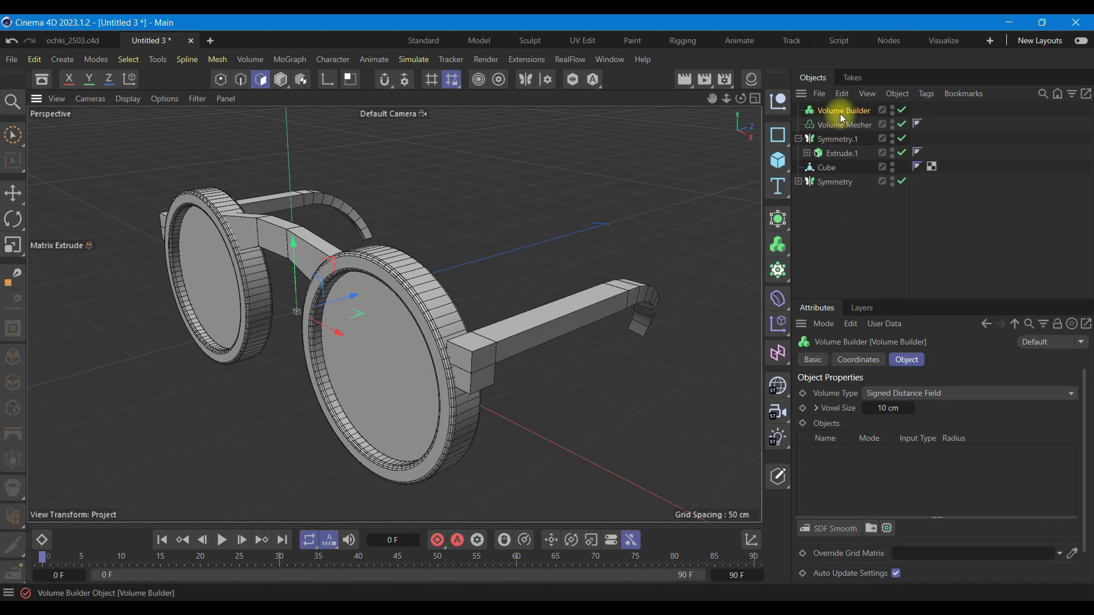
{"action": "left_click_drag", "start_coordinate": [843, 112], "coordinate": [843, 125]}
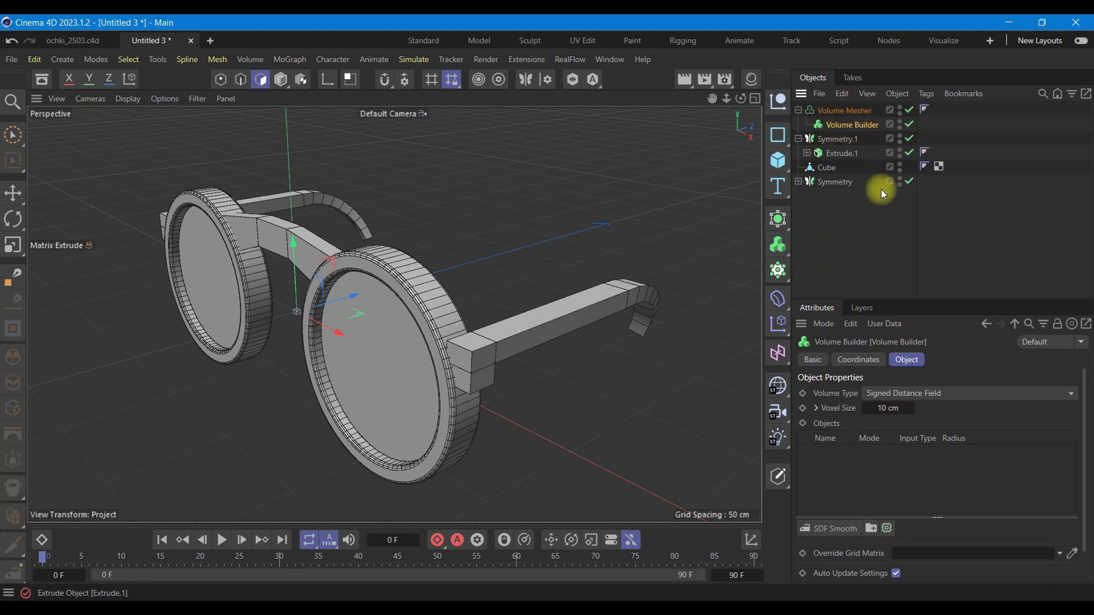
{"action": "type", "text": "1"}
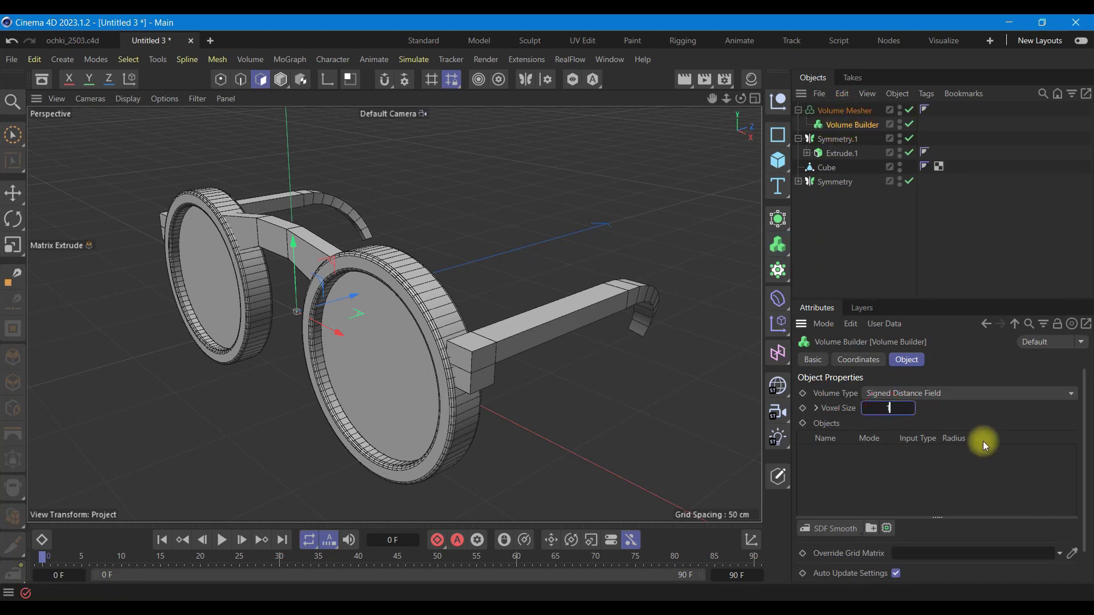
{"action": "key", "text": "Return"}
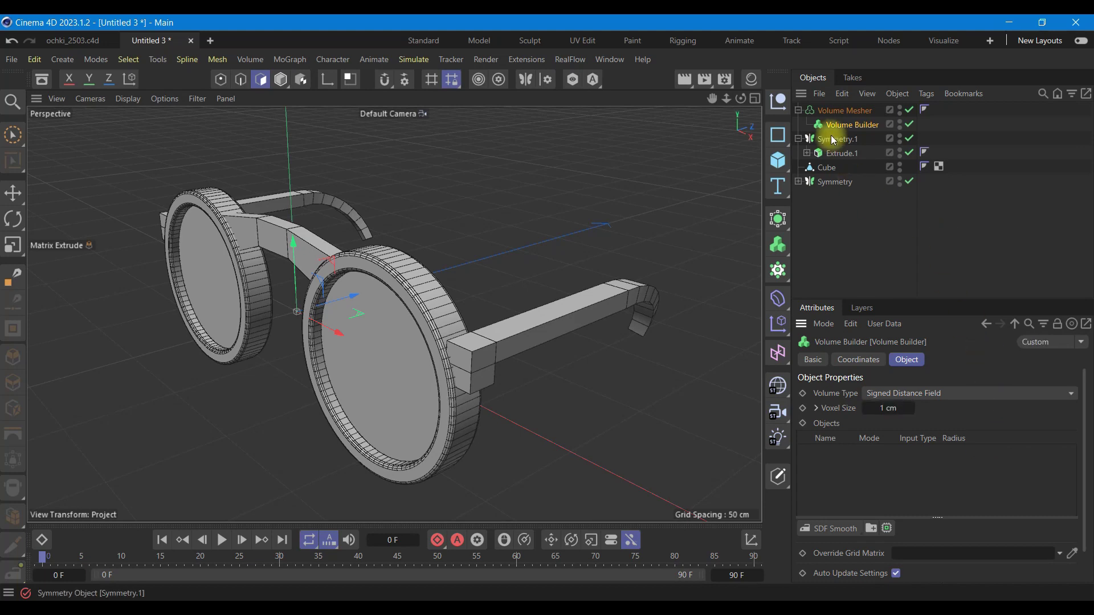
- Put Cube and Symmetry inside the Volume Builder and select Extrude.1
{"action": "left_click_drag", "start_coordinate": [827, 167], "coordinate": [851, 124]}
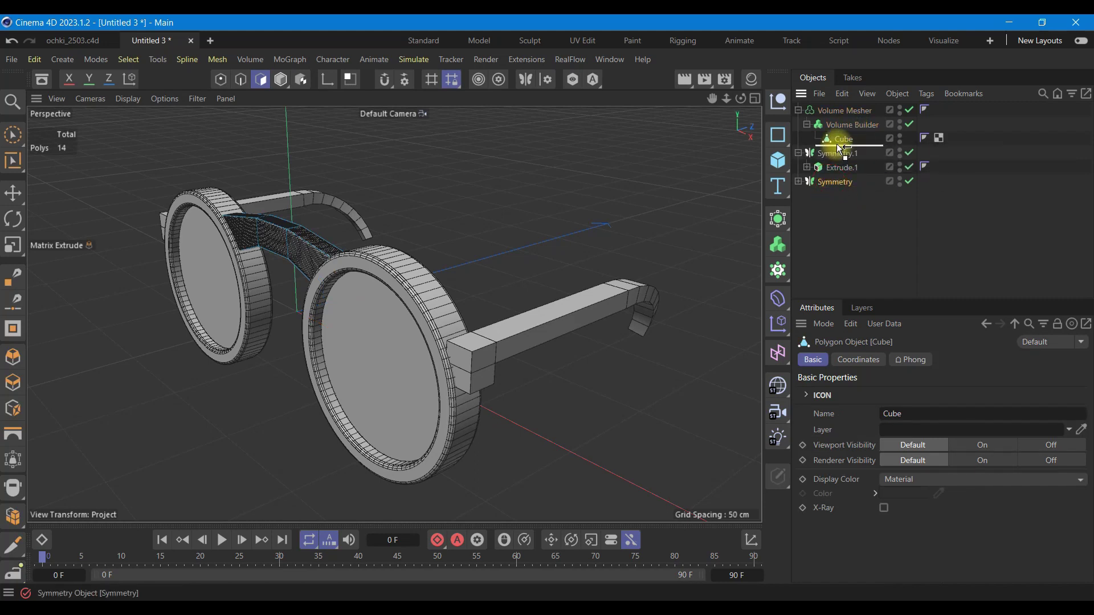
{"action": "left_click_drag", "start_coordinate": [829, 182], "coordinate": [836, 145]}
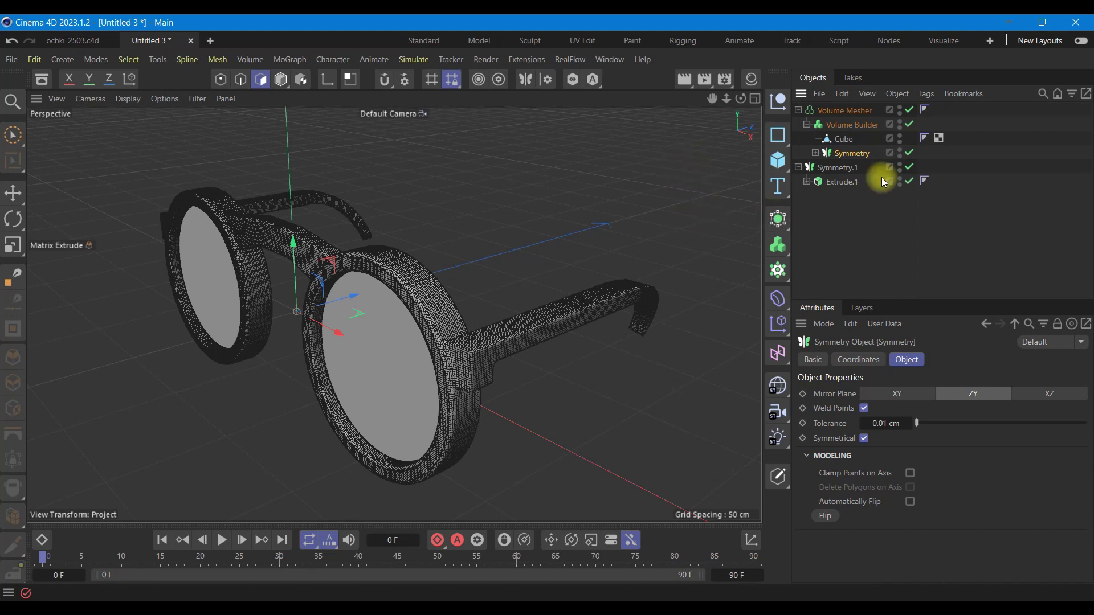
{"action": "left_click", "coordinate": [807, 181]}
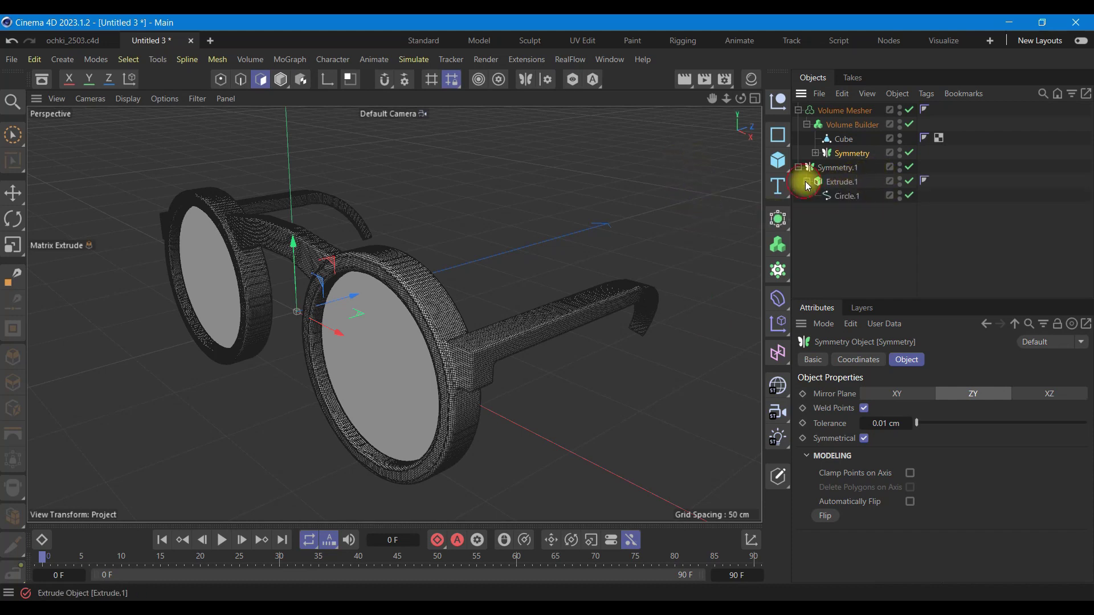
{"action": "left_click", "coordinate": [807, 181]}
{"action": "left_click", "coordinate": [850, 184]}
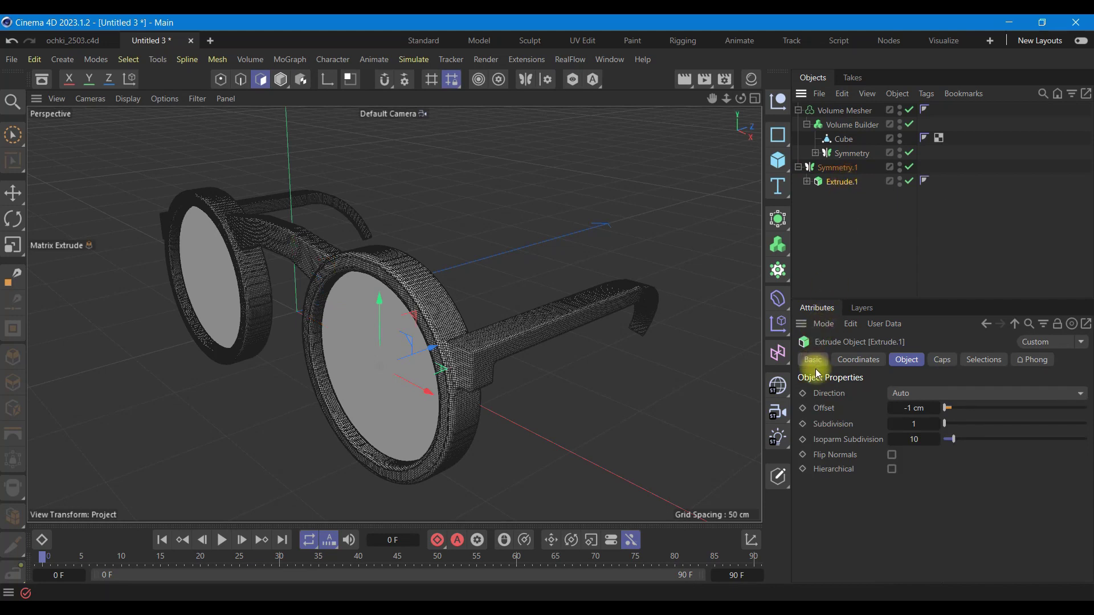
- Create a new material Mat and set its Color saturation to 70% purple
{"action": "left_click", "coordinate": [751, 79]}
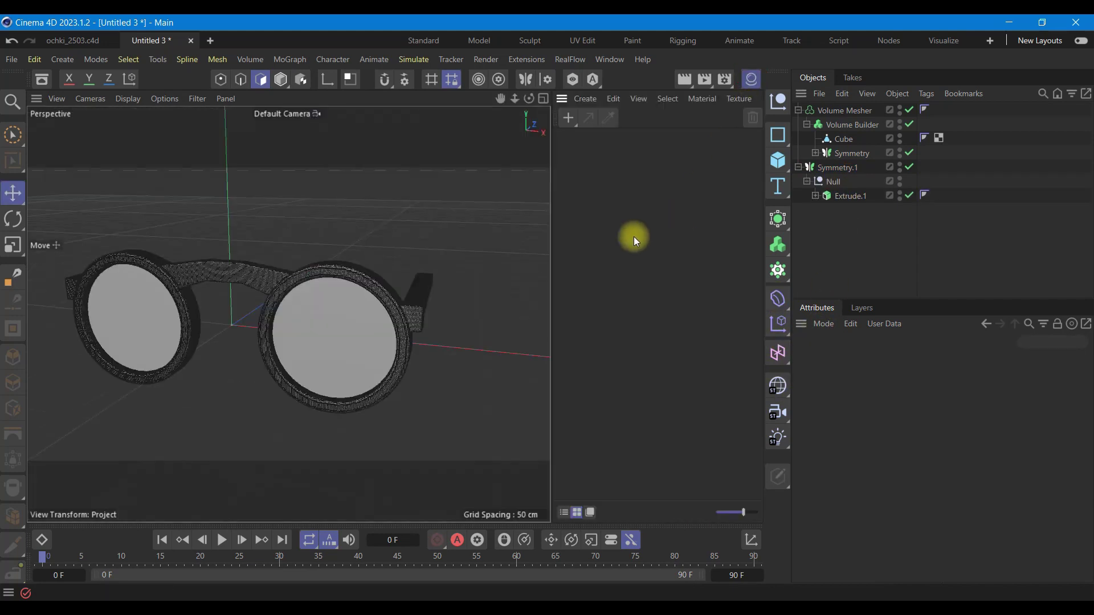
{"action": "left_click", "coordinate": [565, 119]}
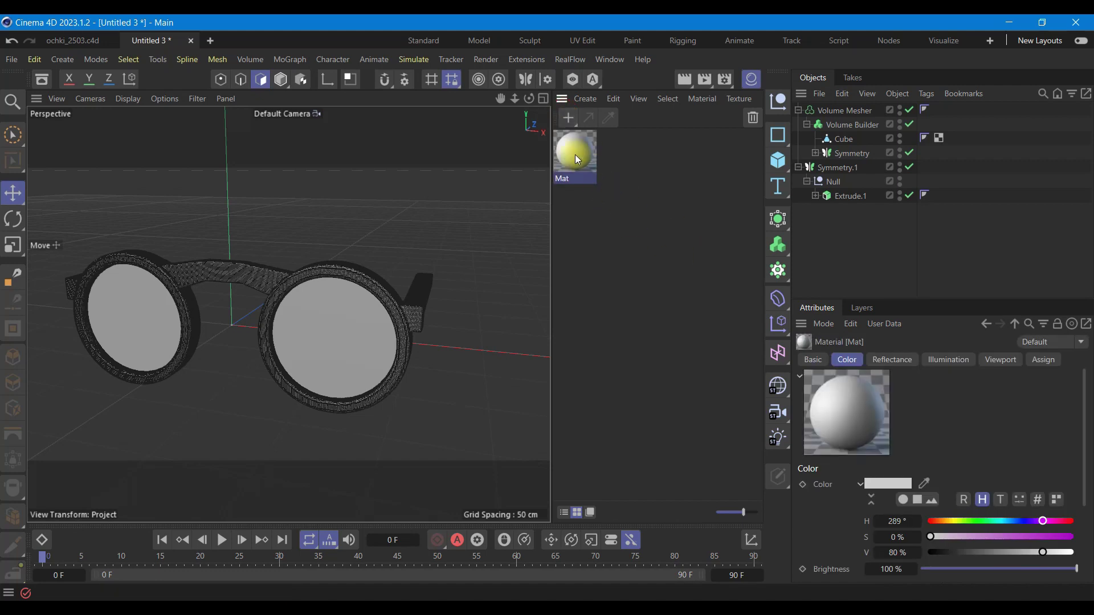
{"action": "double_click", "coordinate": [576, 155]}
{"action": "left_click", "coordinate": [602, 233]}
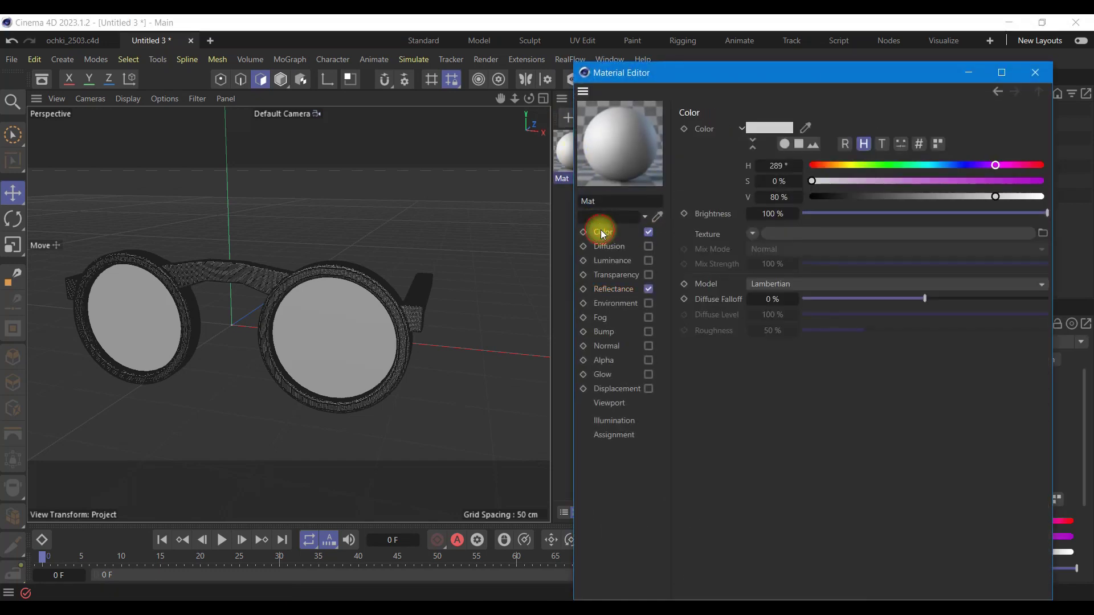
{"action": "left_click_drag", "start_coordinate": [957, 182], "coordinate": [971, 182]}
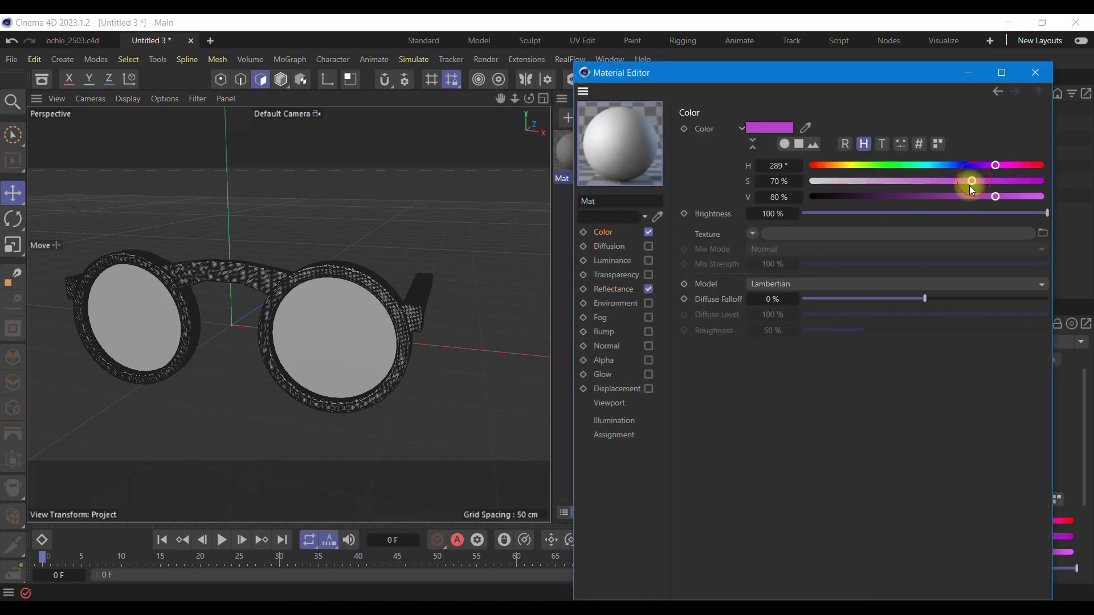
- Add a 75% Beckmann reflection layer to Mat and apply it to the Volume Mesher
{"action": "left_click", "coordinate": [609, 293]}
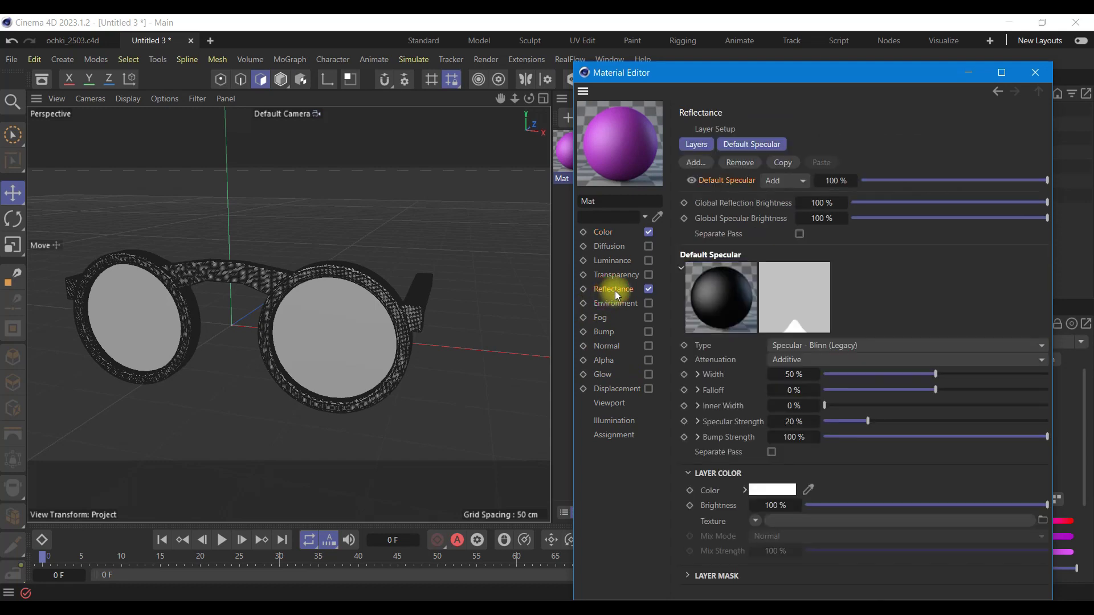
{"action": "left_click", "coordinate": [702, 162]}
{"action": "left_click", "coordinate": [753, 189]}
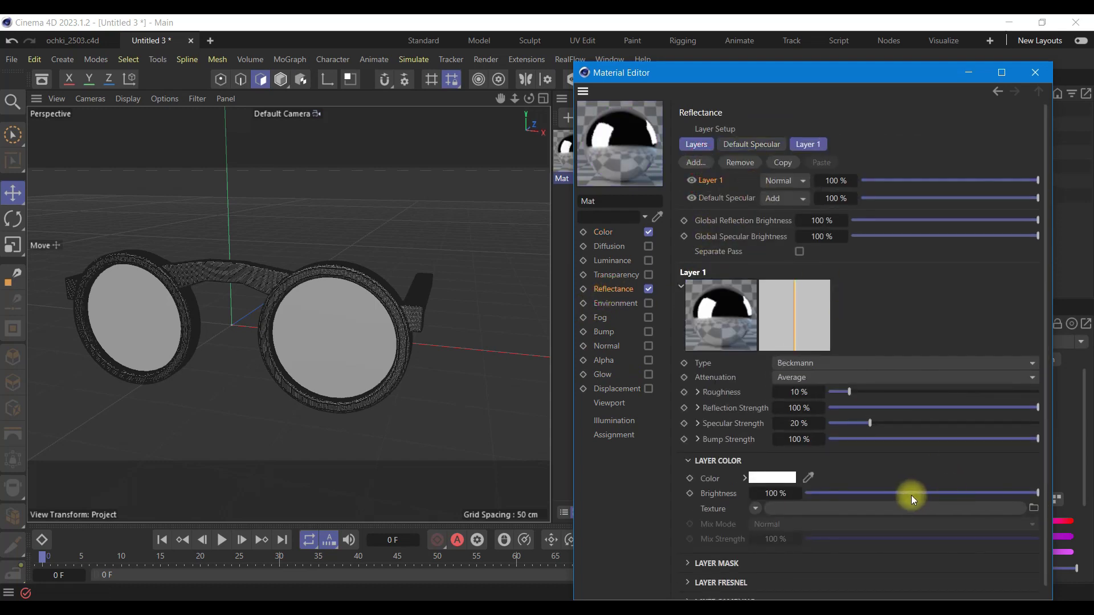
{"action": "left_click_drag", "start_coordinate": [966, 492], "coordinate": [980, 490]}
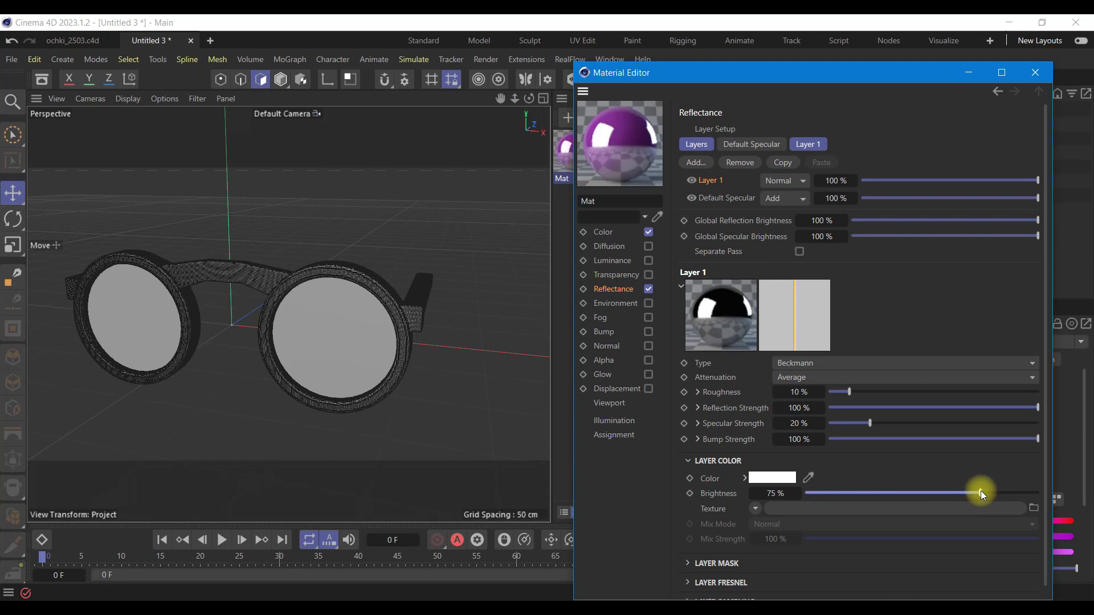
{"action": "left_click", "coordinate": [1033, 73]}
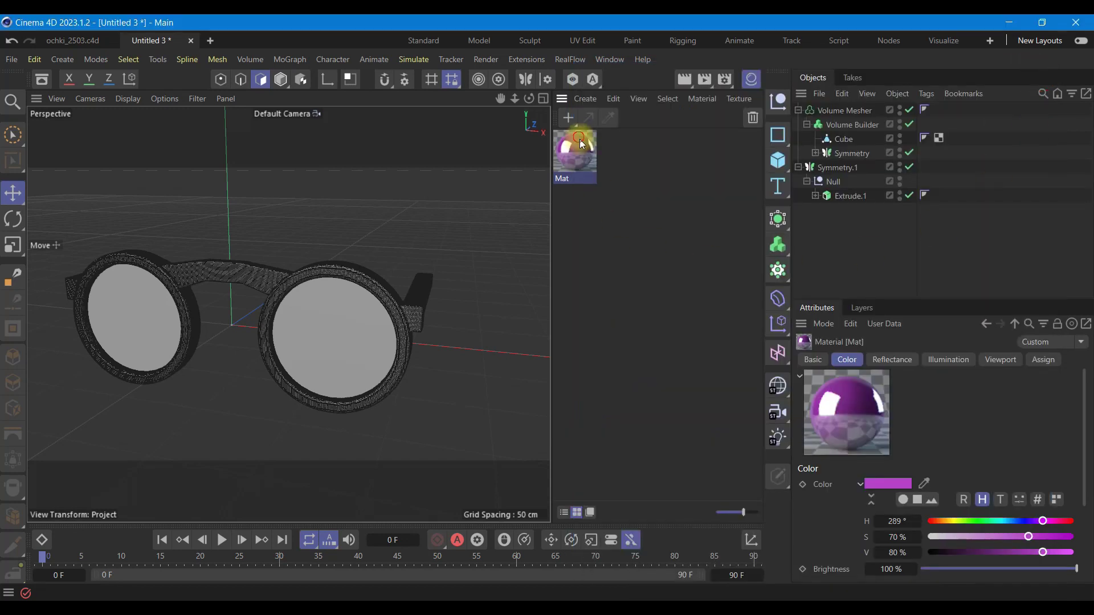
{"action": "left_click_drag", "start_coordinate": [579, 139], "coordinate": [861, 111]}
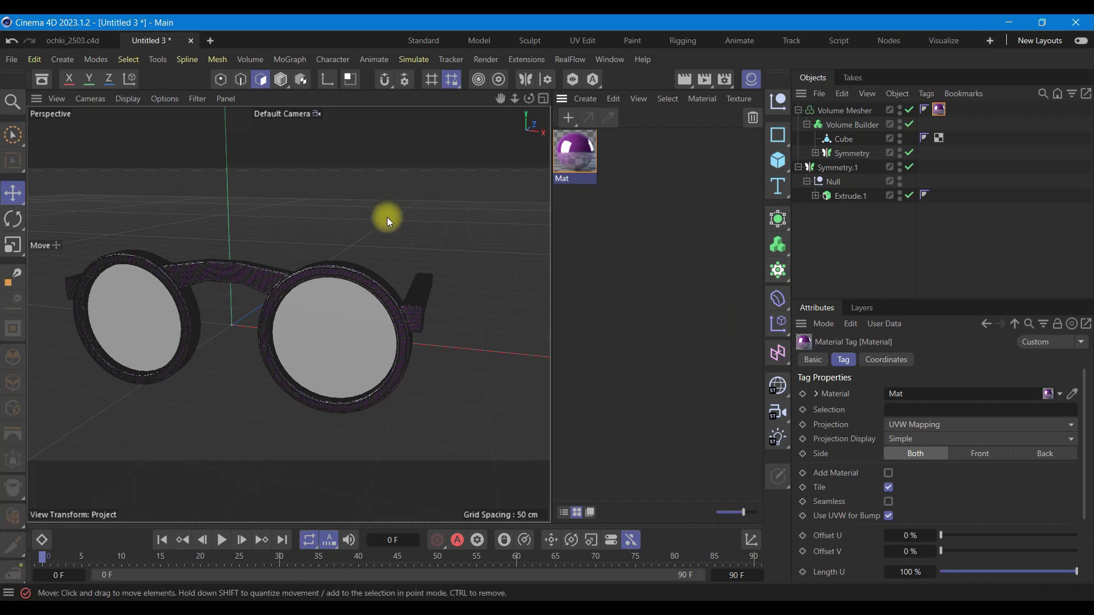
- Apply the Glass Turquoise asset material to Symmetry.1 and close the Asset Browser
{"action": "left_click", "coordinate": [42, 79]}
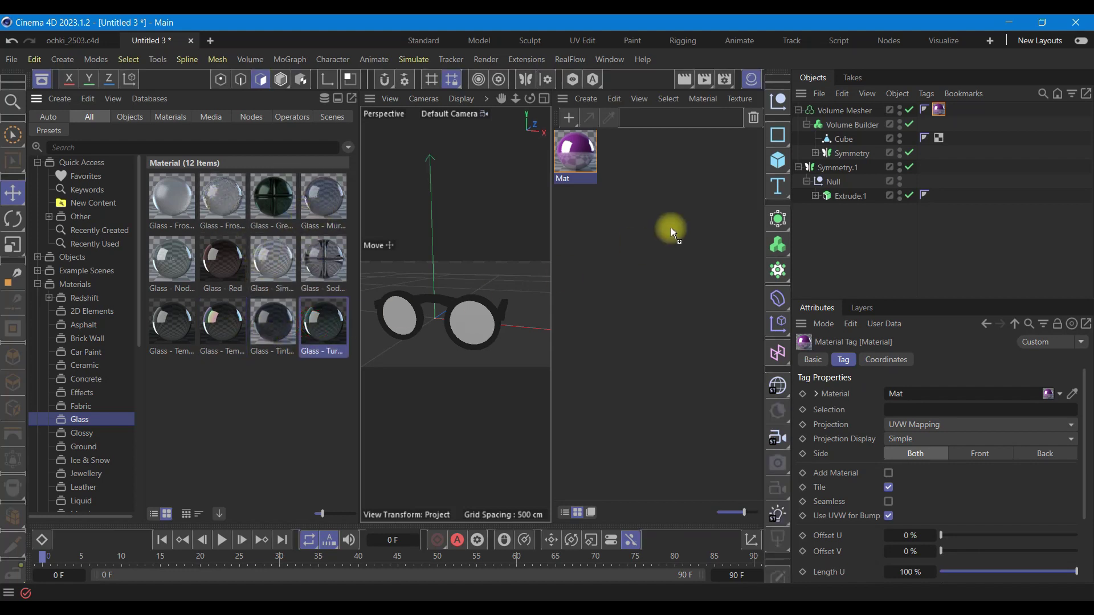
{"action": "left_click_drag", "start_coordinate": [317, 329], "coordinate": [671, 228]}
{"action": "mouse_move", "coordinate": [573, 147]}
{"action": "left_mouse_down"}
{"action": "mouse_move", "coordinate": [827, 206]}
{"action": "mouse_move", "coordinate": [841, 168]}
{"action": "left_mouse_up"}
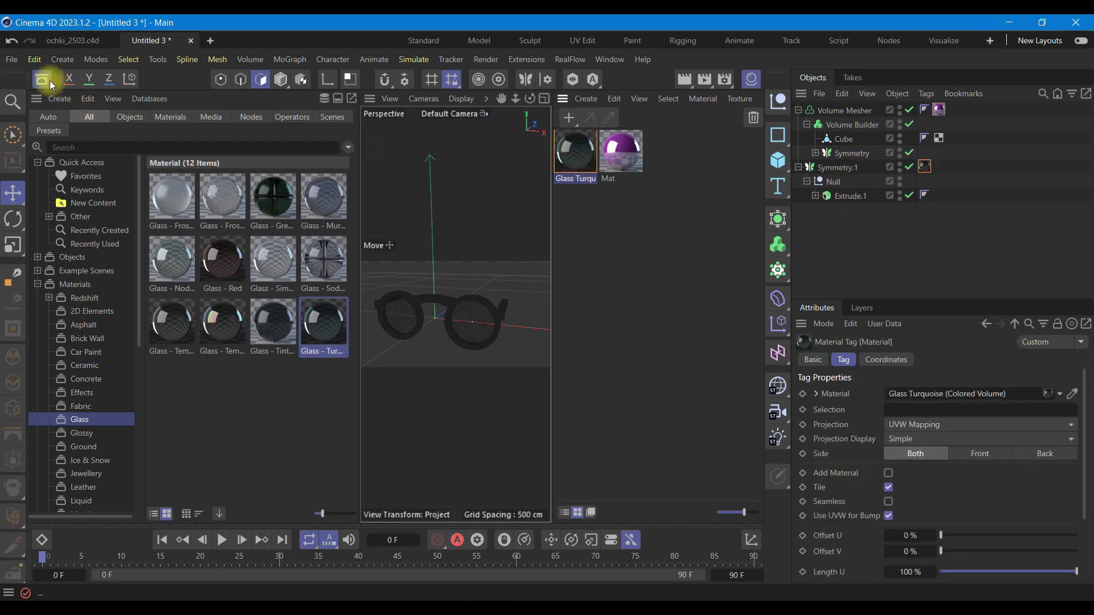
{"action": "left_click", "coordinate": [42, 78]}
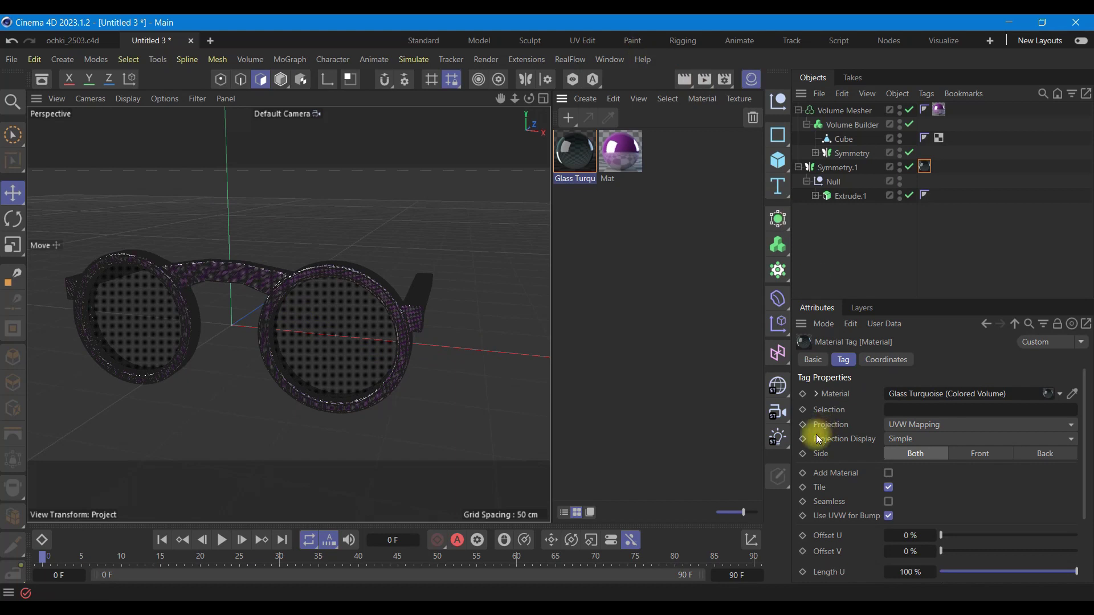
{"action": "left_click", "coordinate": [778, 437]}
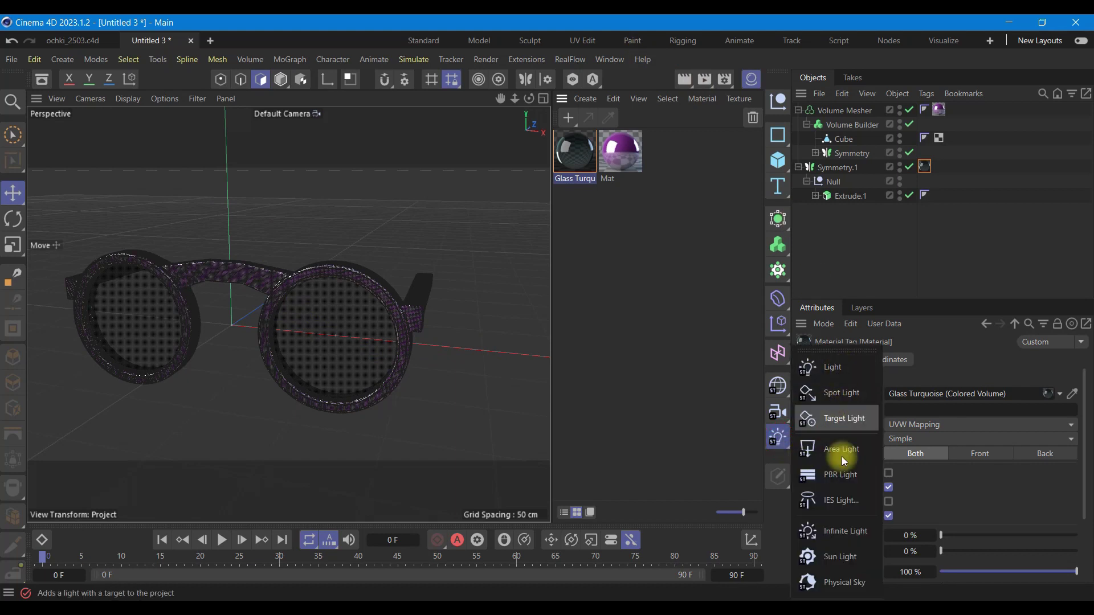
- Add a Physical Sky, hide the Material Manager, and preview a render of the glasses
{"action": "left_click", "coordinate": [837, 581]}
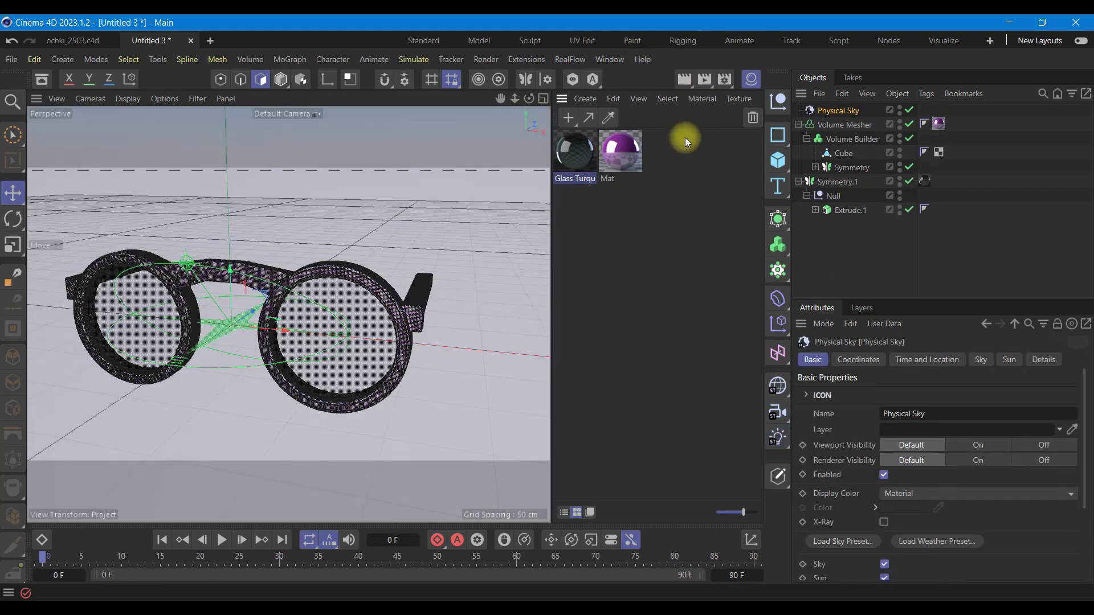
{"action": "left_click", "coordinate": [749, 80]}
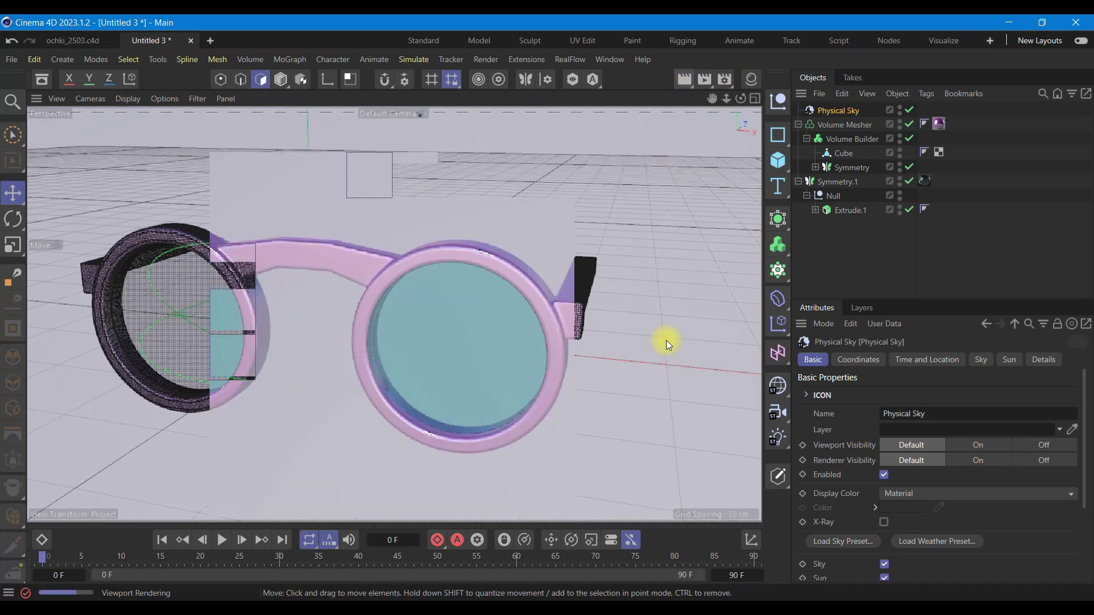
{"action": "mouse_move", "coordinate": [740, 98]}
{"action": "left_mouse_down"}
{"action": "mouse_move", "coordinate": [495, 298]}
{"action": "mouse_move", "coordinate": [516, 296]}
{"action": "left_mouse_up"}
{"action": "left_click", "coordinate": [686, 83]}
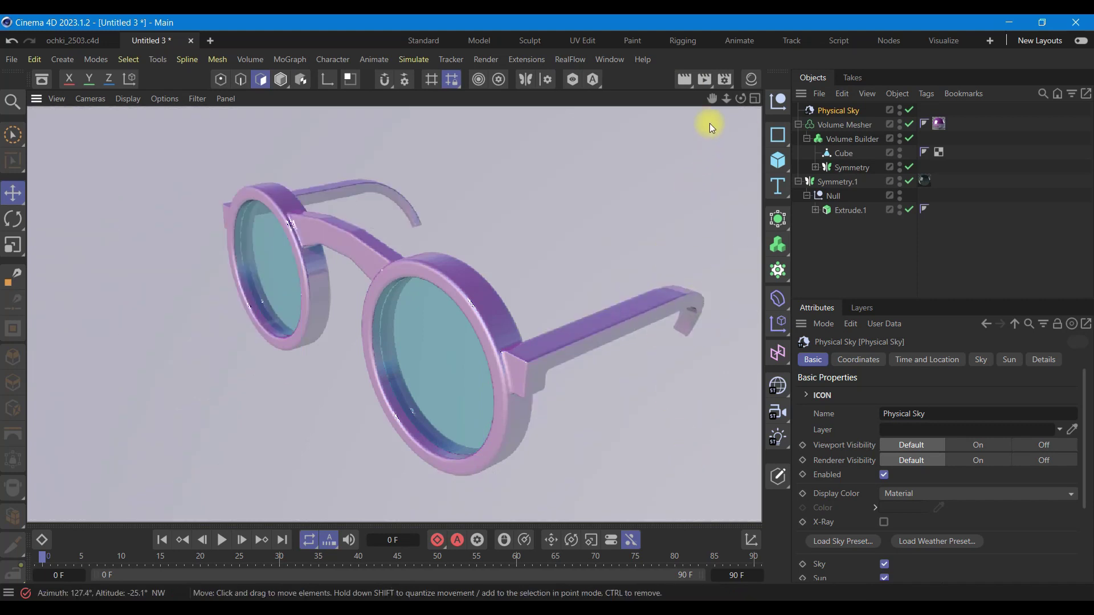
{"action": "left_click_drag", "start_coordinate": [737, 99], "coordinate": [743, 98]}
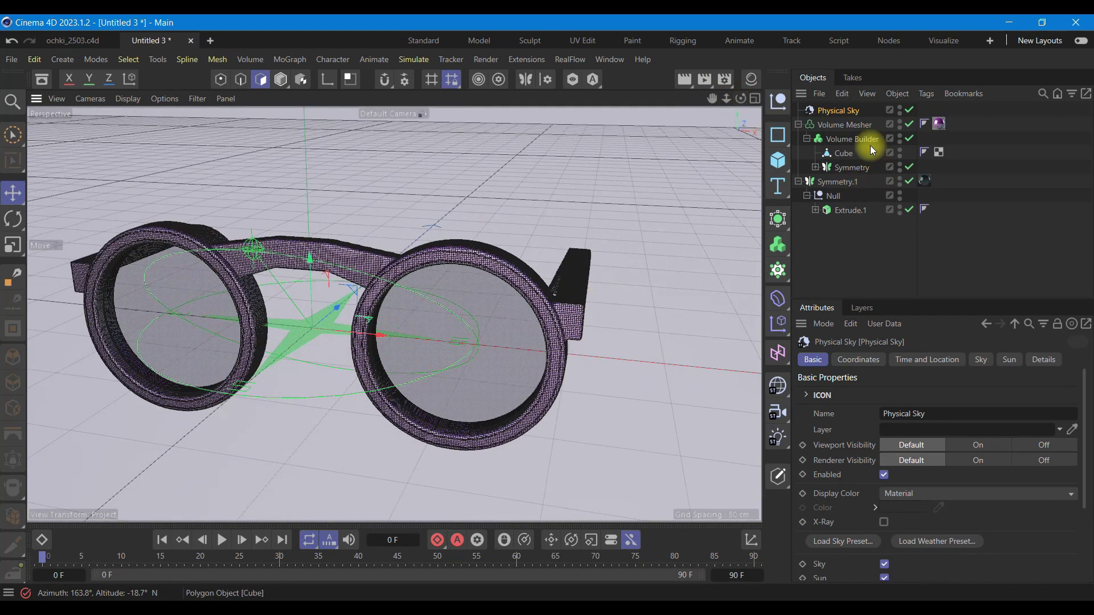
- Add an SDF Smooth filter to the Volume Builder and render a close near-front preview
{"action": "left_click", "coordinate": [850, 138]}
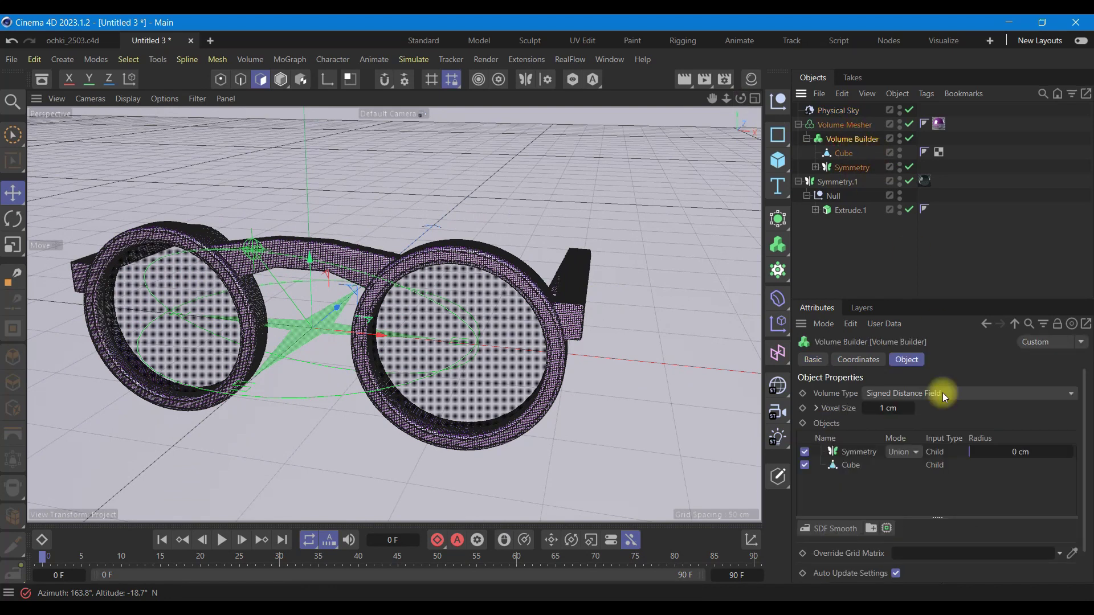
{"action": "left_click", "coordinate": [831, 533]}
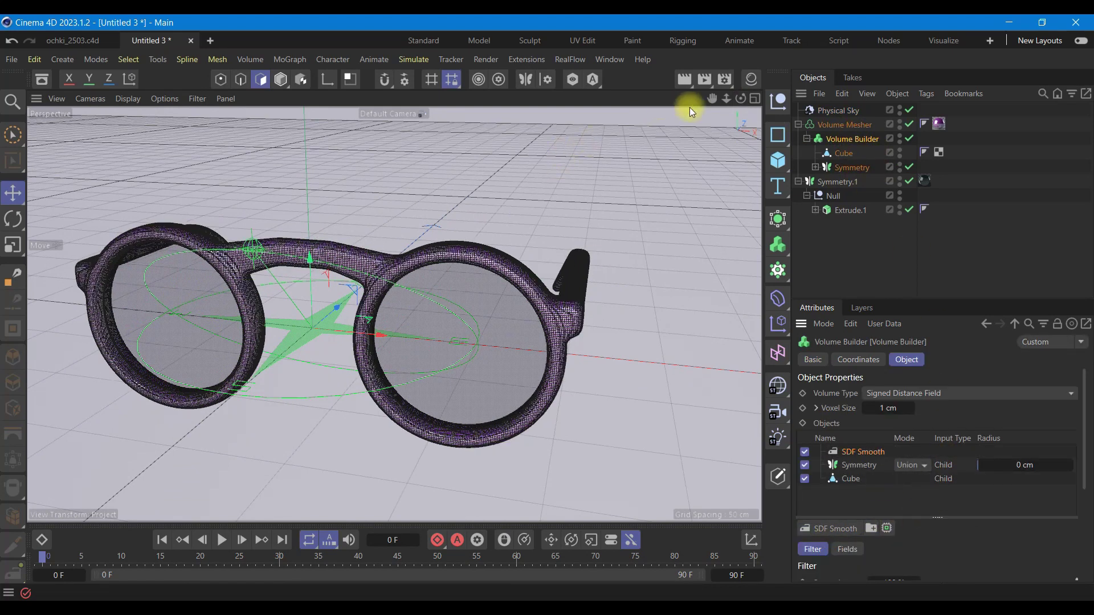
{"action": "mouse_move", "coordinate": [739, 101]}
{"action": "left_mouse_down"}
{"action": "mouse_move", "coordinate": [443, 310]}
{"action": "mouse_move", "coordinate": [542, 317]}
{"action": "mouse_move", "coordinate": [586, 302]}
{"action": "mouse_move", "coordinate": [575, 309]}
{"action": "left_mouse_up"}
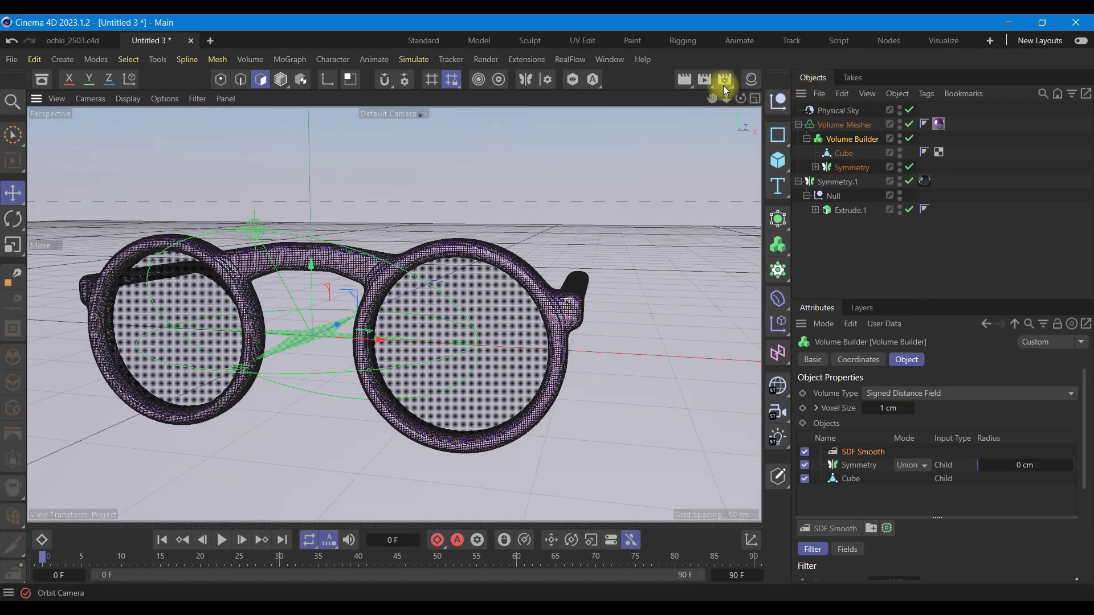
{"action": "left_click", "coordinate": [685, 79]}
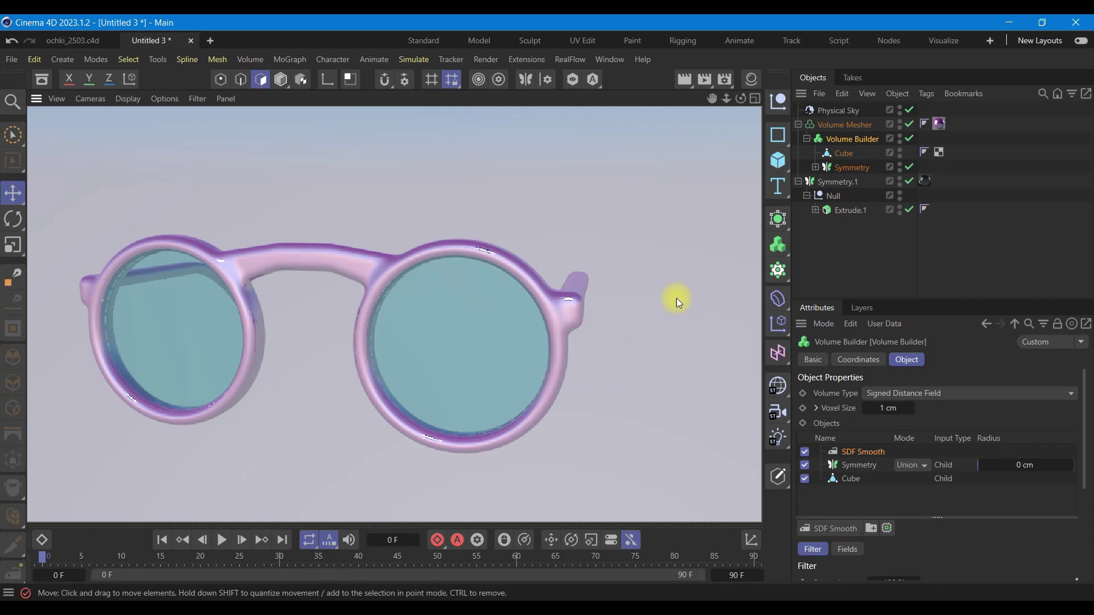
{"action": "mouse_move", "coordinate": [740, 99]}
{"action": "left_mouse_down"}
{"action": "mouse_move", "coordinate": [567, 305]}
{"action": "mouse_move", "coordinate": [582, 295]}
{"action": "left_mouse_up"}
{"action": "mouse_move", "coordinate": [709, 97]}
{"action": "left_mouse_down"}
{"action": "mouse_move", "coordinate": [610, 288]}
{"action": "mouse_move", "coordinate": [630, 114]}
{"action": "left_mouse_up"}
{"action": "left_click", "coordinate": [685, 86]}
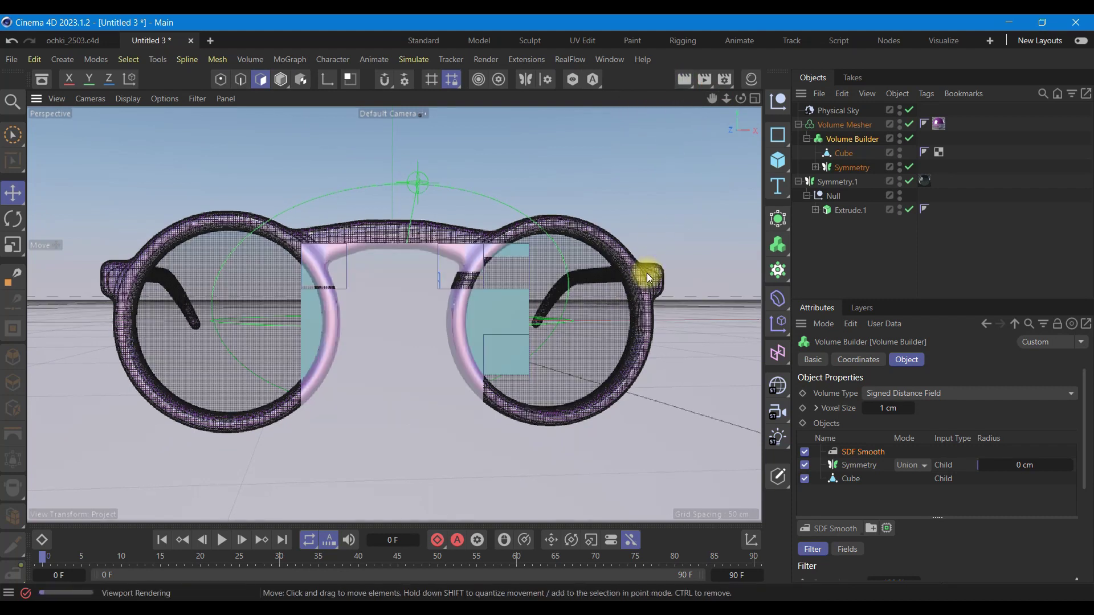